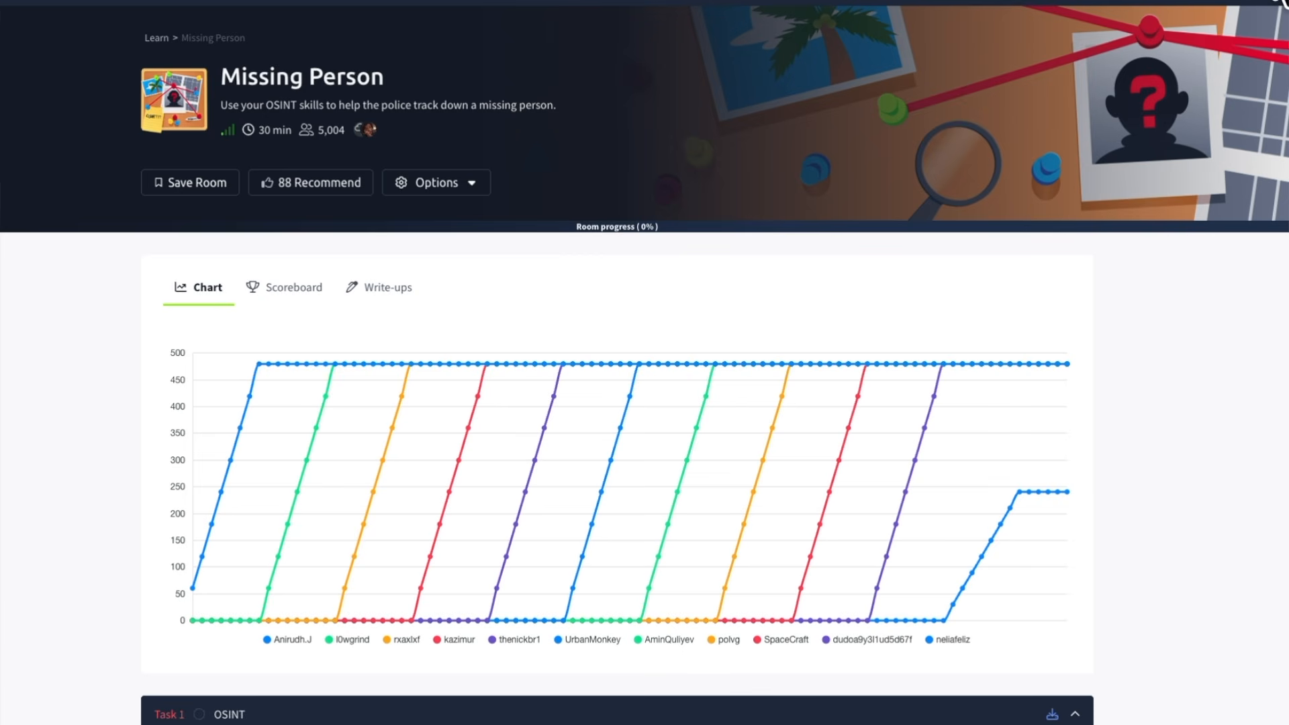
Download the task files for the OSINT task in the Missing Person room and extract the zip archive.
scroll(1100, 389, down, 10)
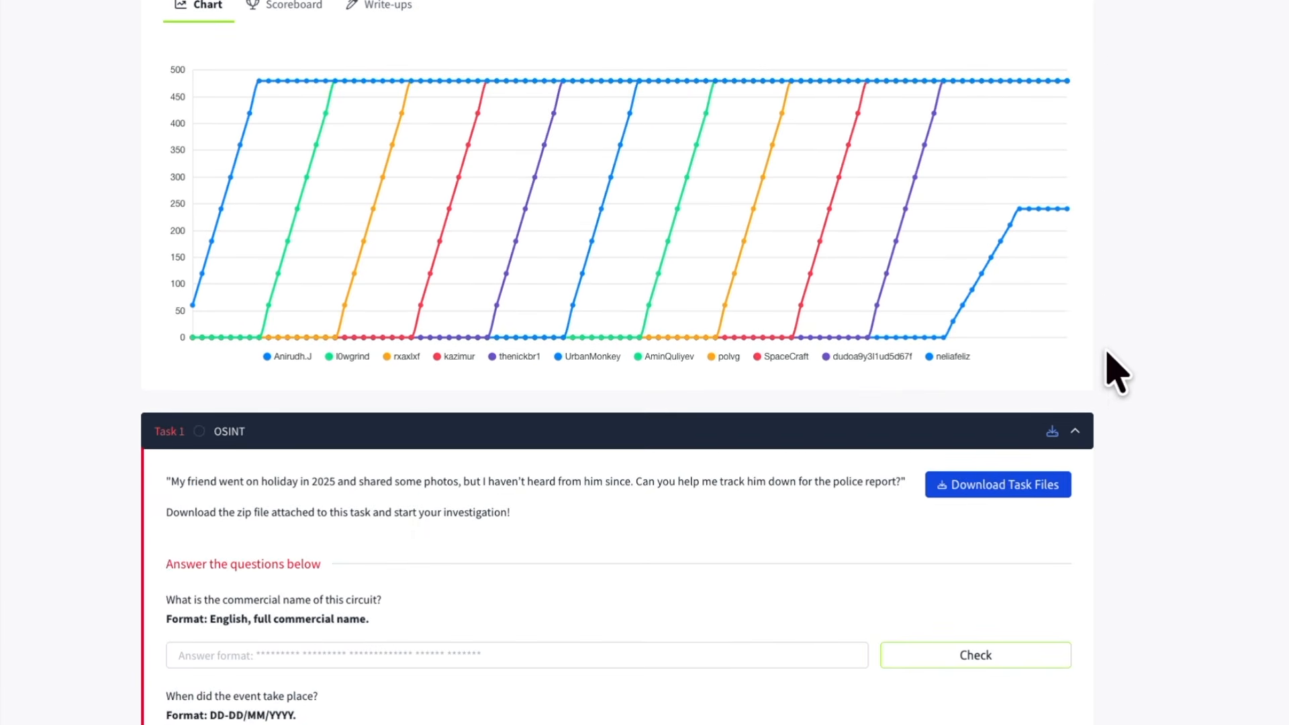
scroll(1115, 373, down, 3)
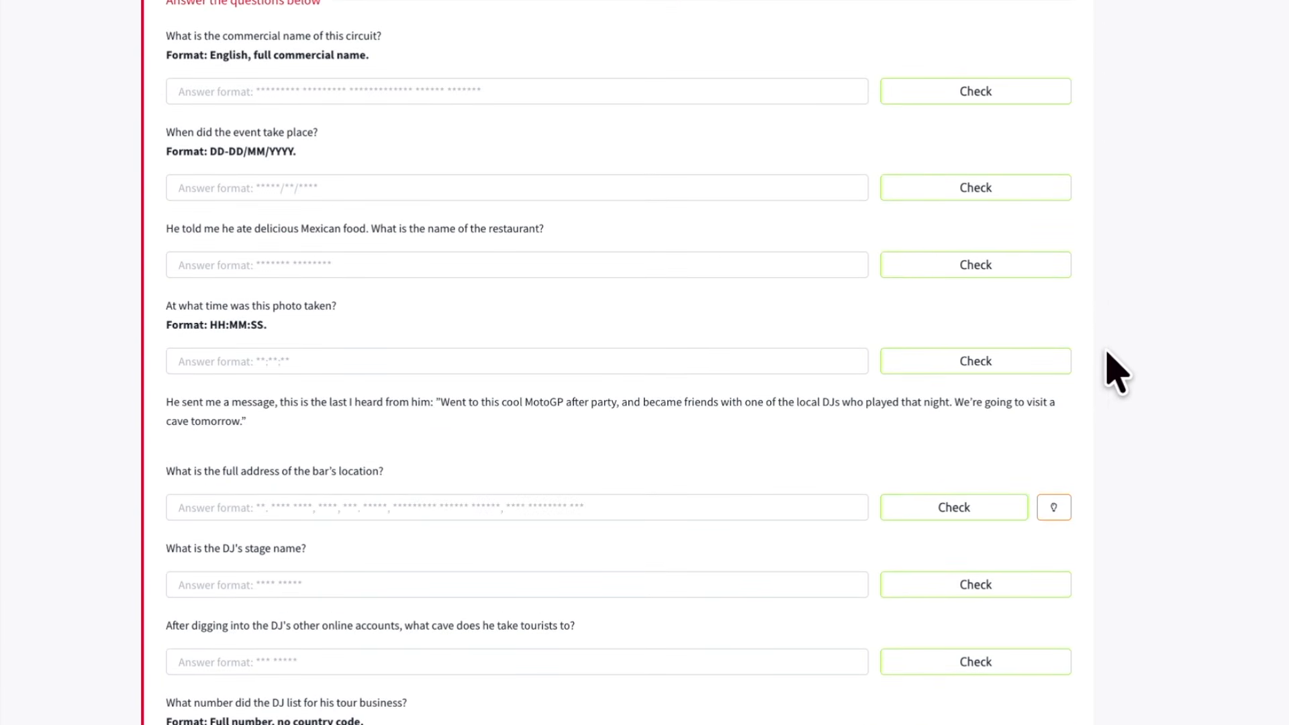
scroll(1115, 373, up, 13)
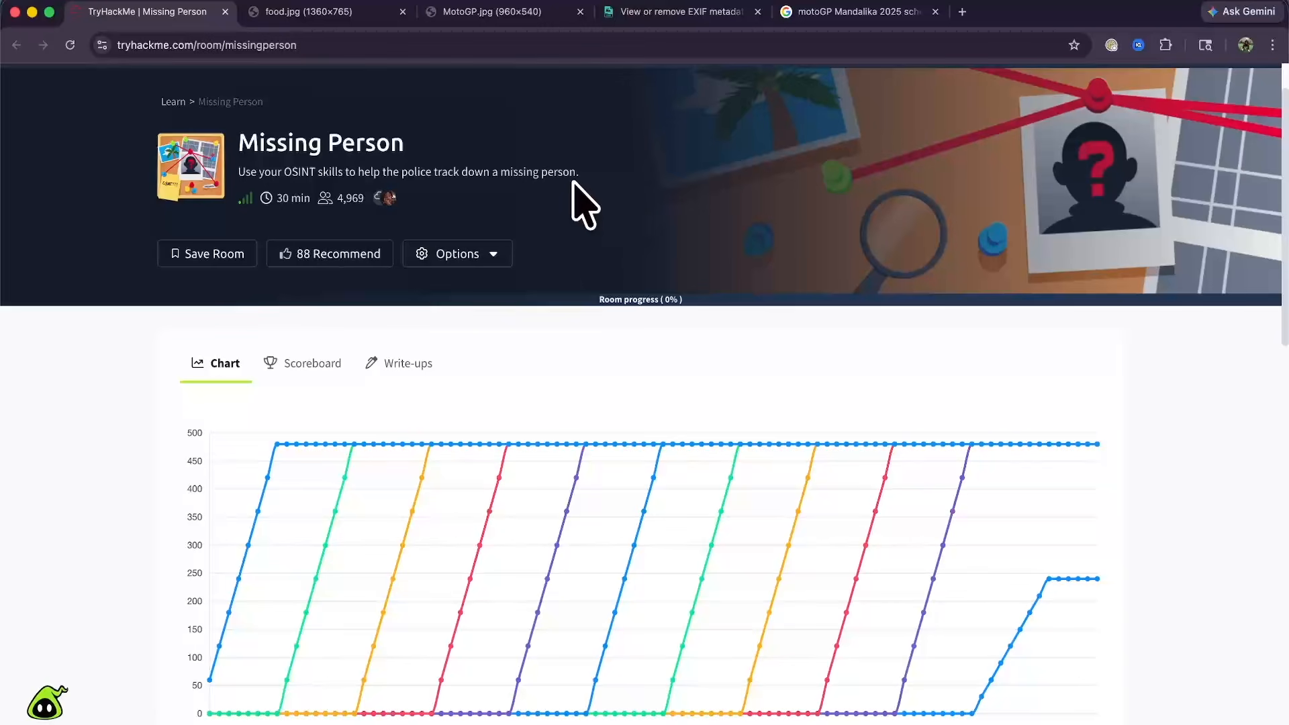
scroll(564, 375, down, 5)
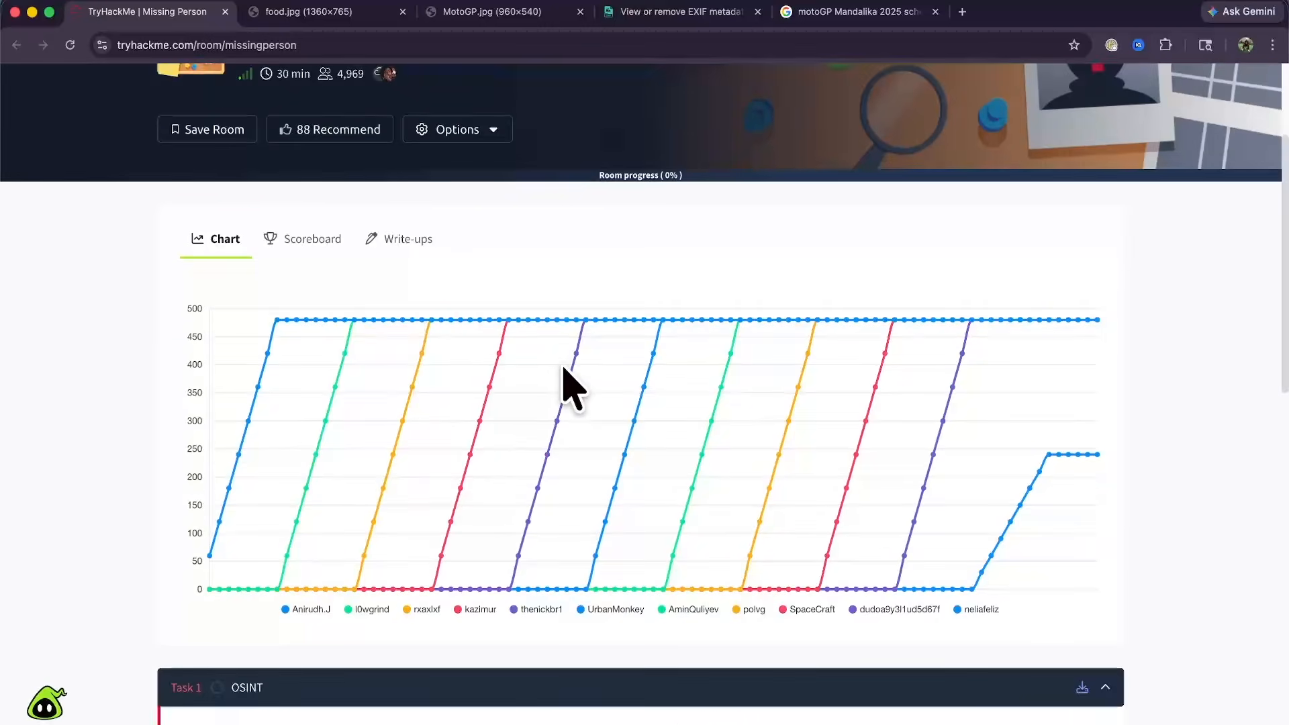
scroll(563, 379, down, 4)
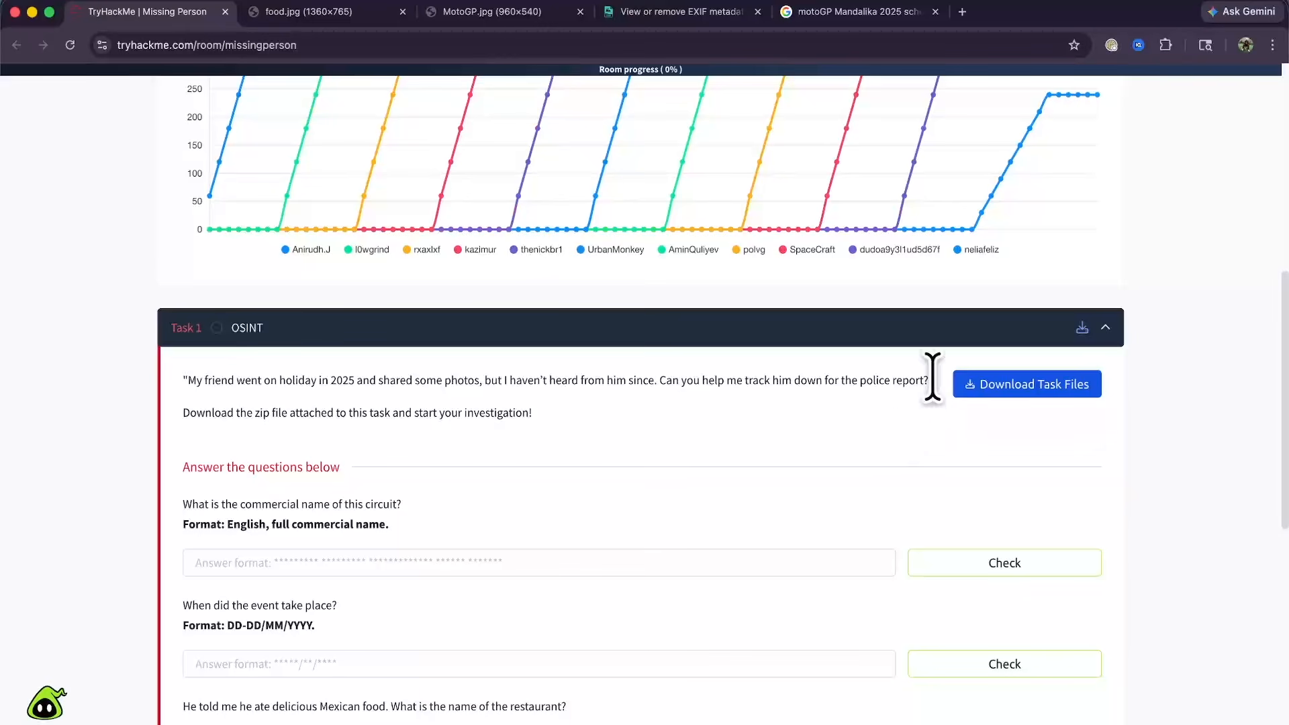
click(1007, 382)
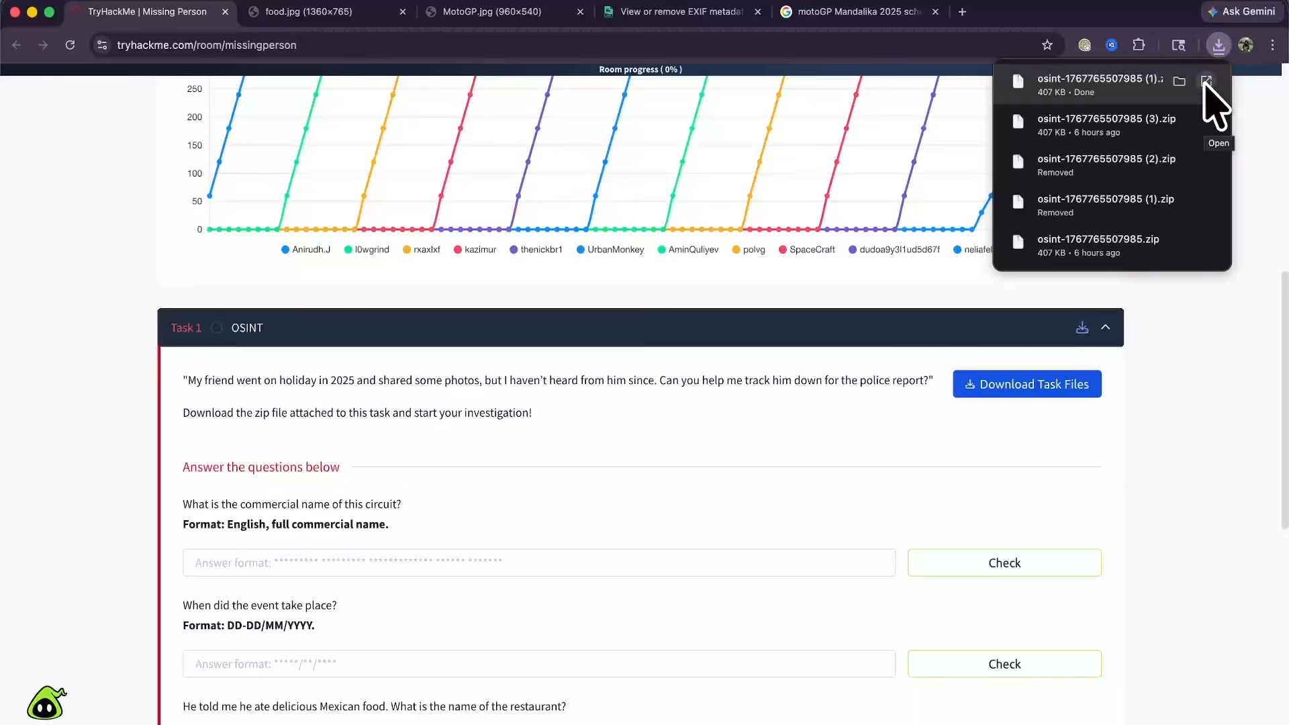
click(1205, 82)
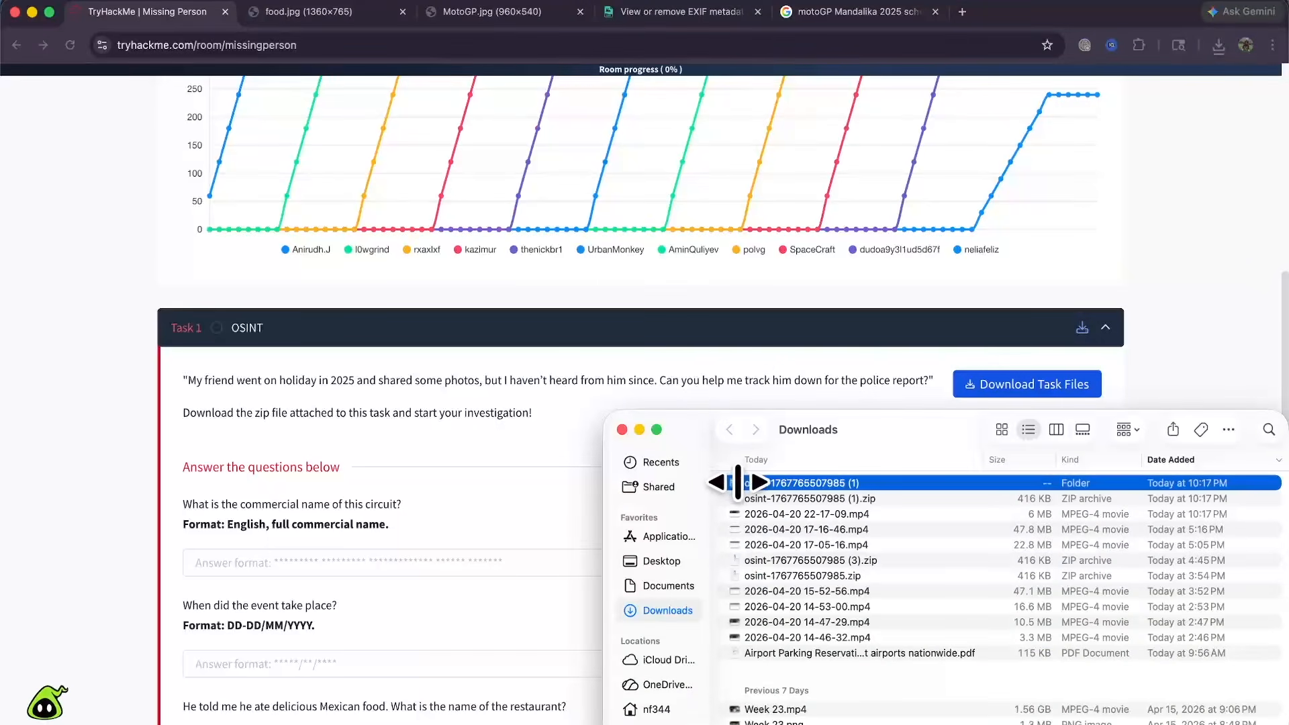
click(774, 500)
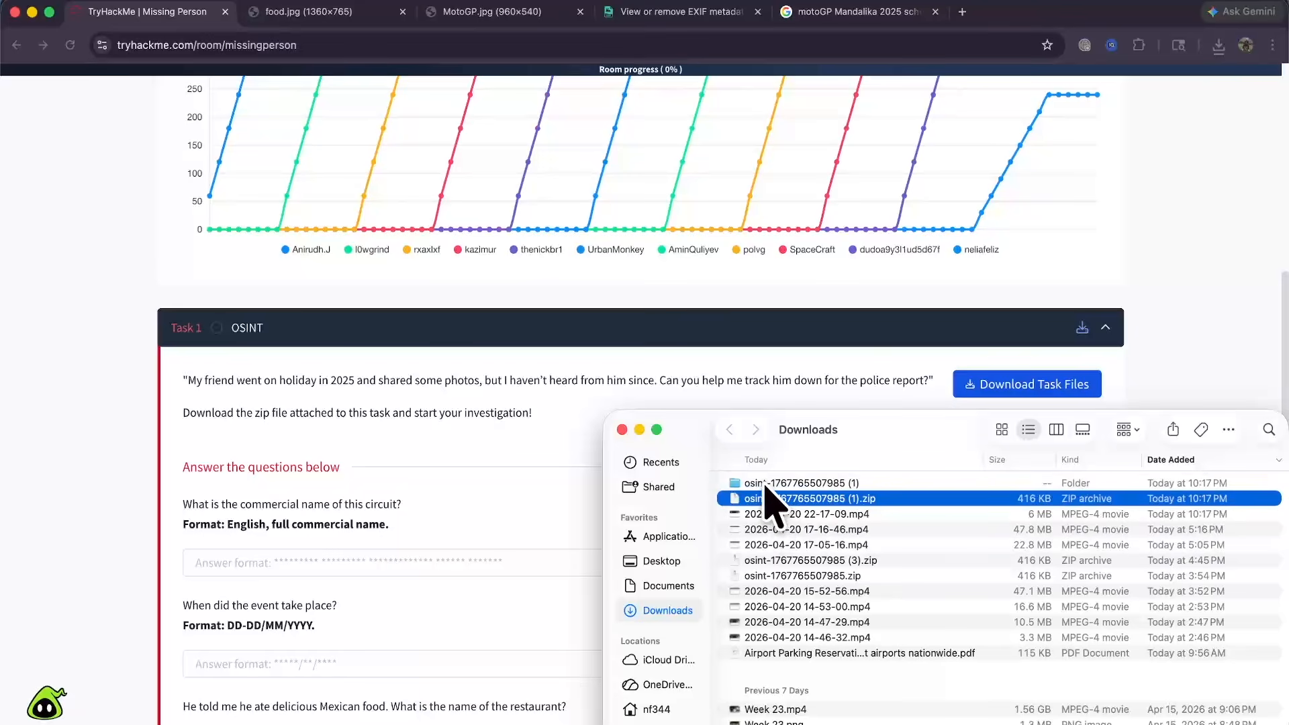
click(771, 483)
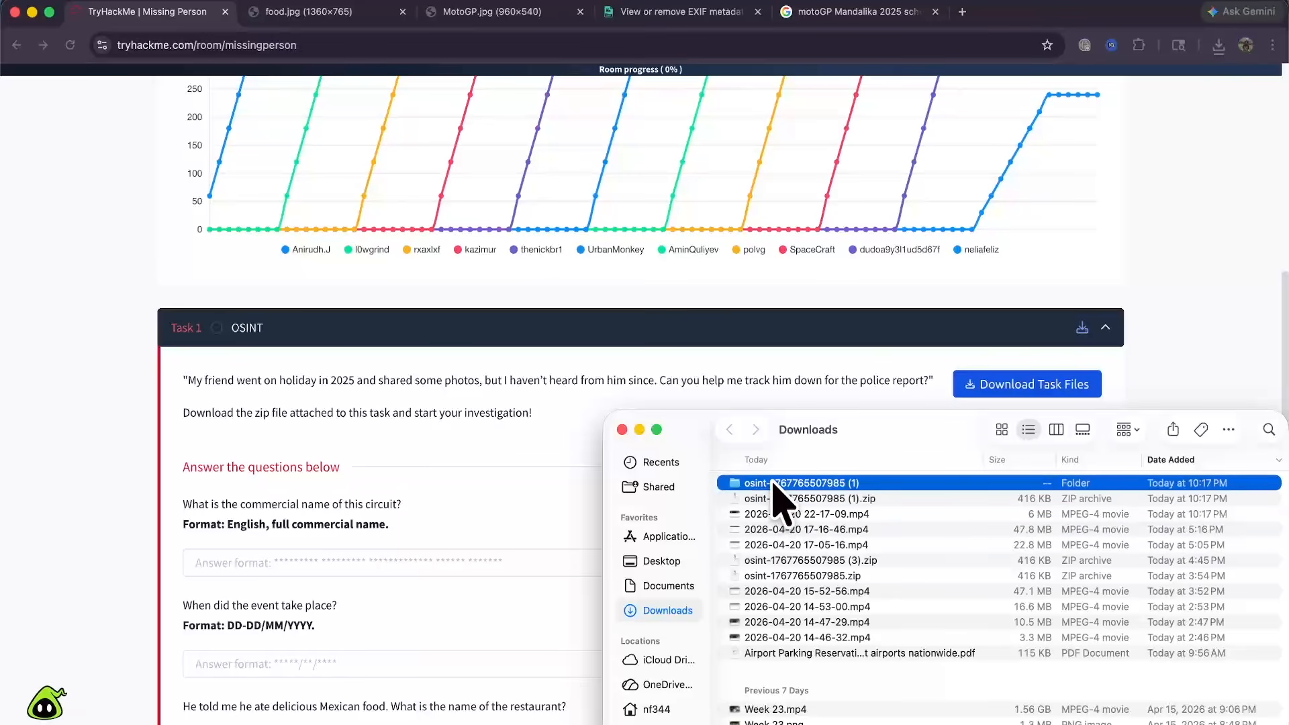
double_click(773, 483)
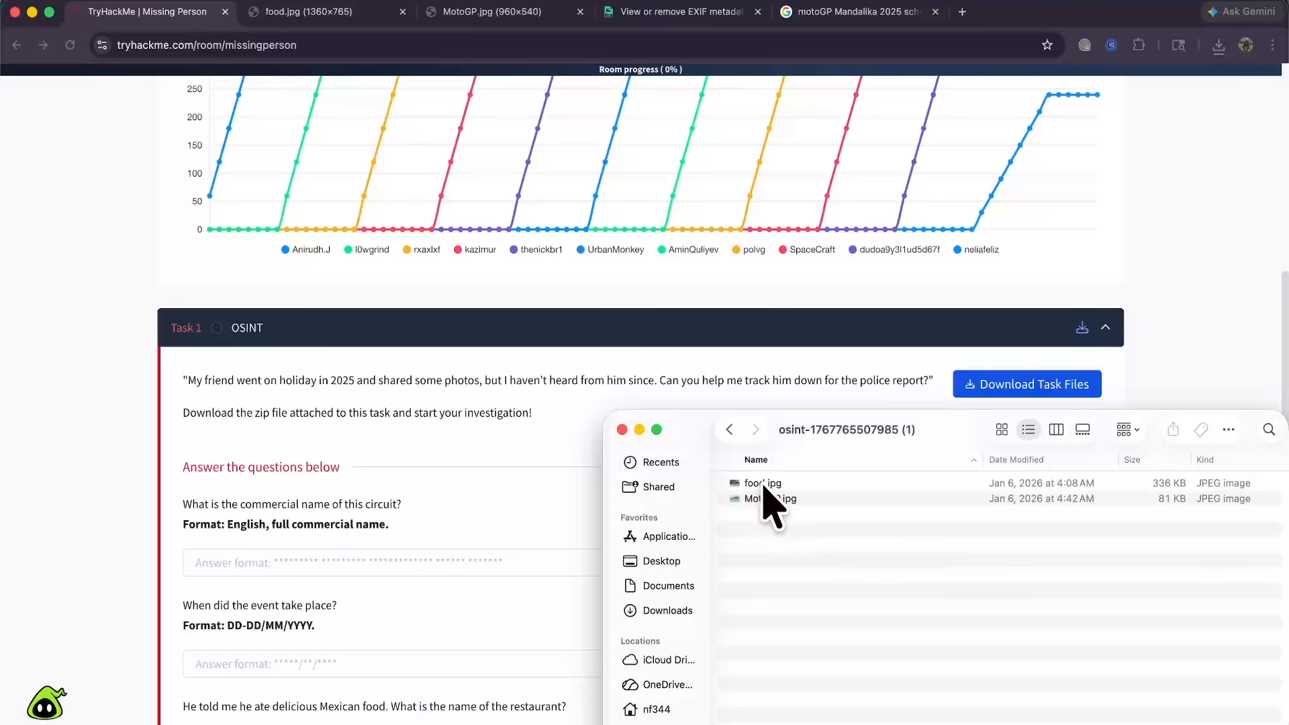
drag(828, 431, 810, 402)
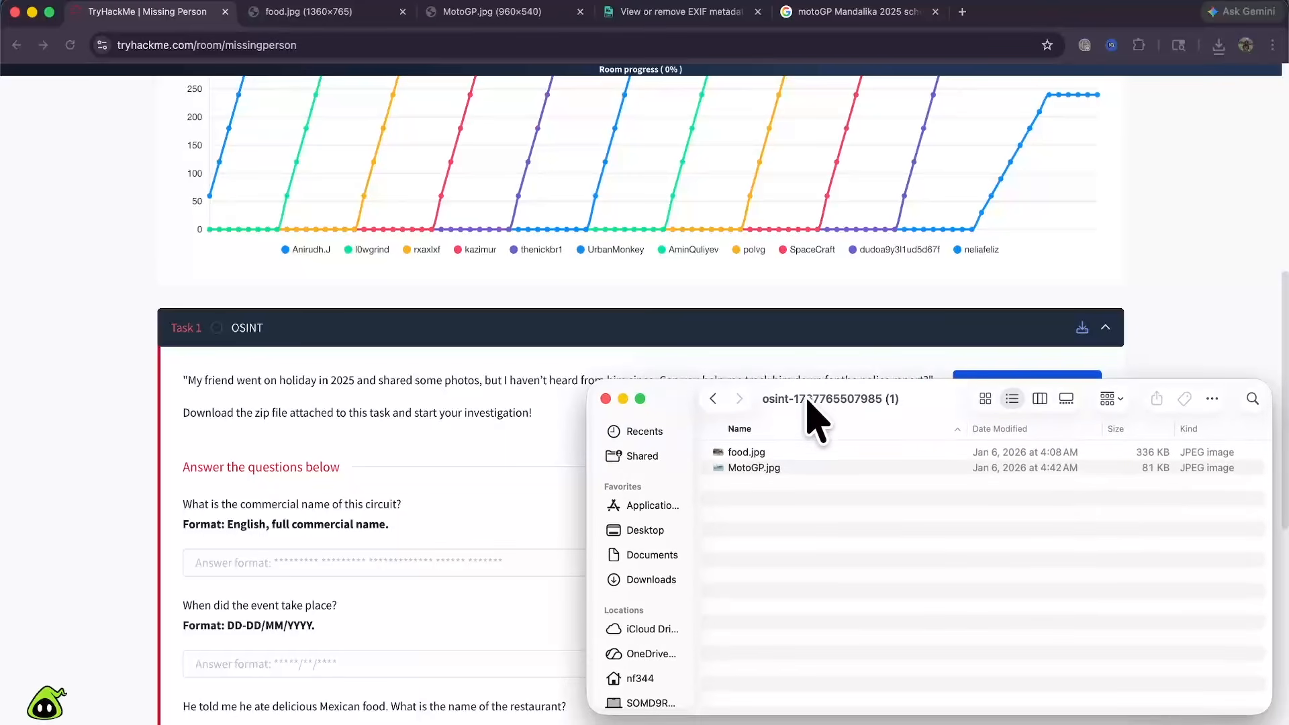
View the food.jpg photo from the extracted folder and close it.
click(733, 452)
double_click(734, 453)
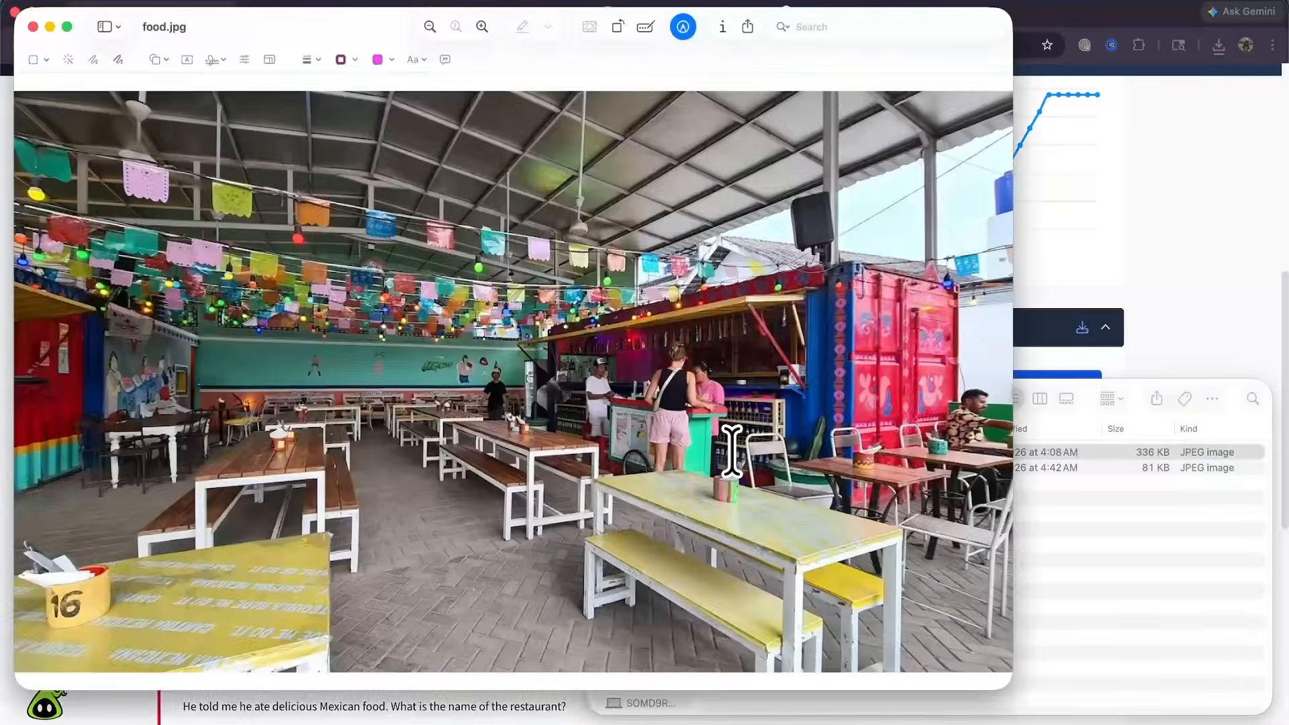
drag(314, 32, 430, 56)
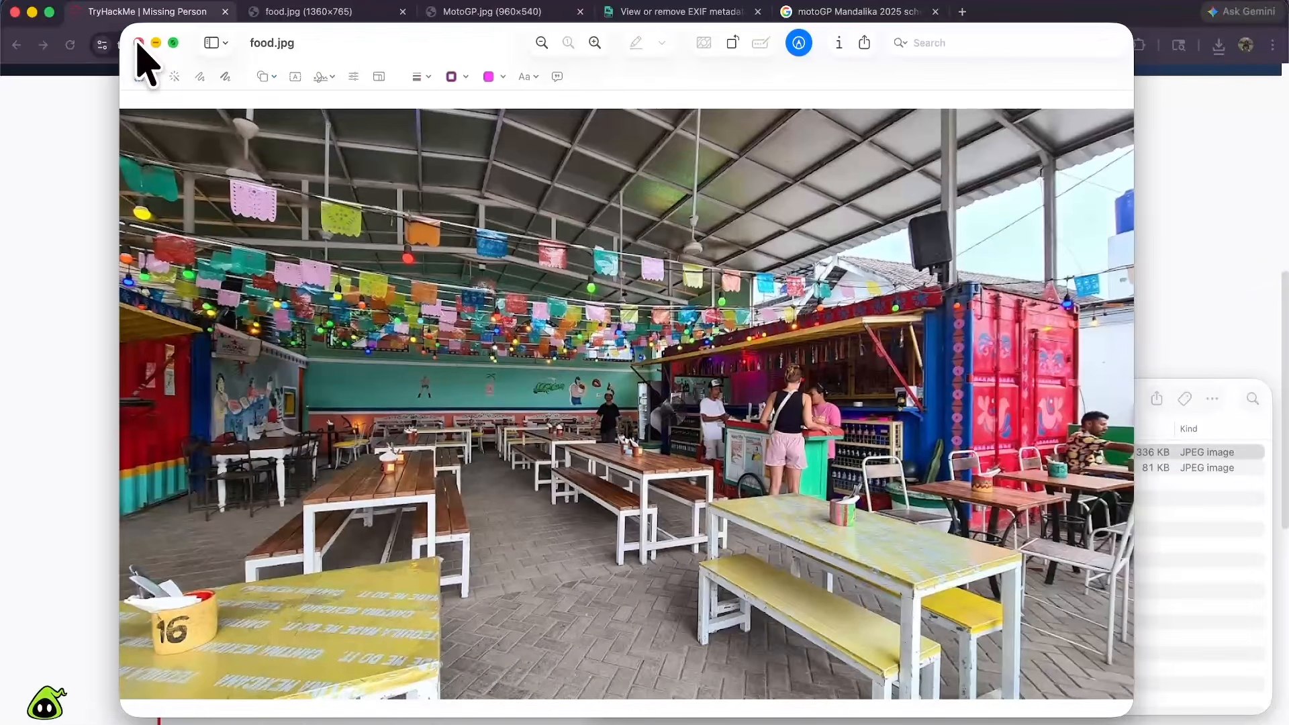
click(139, 42)
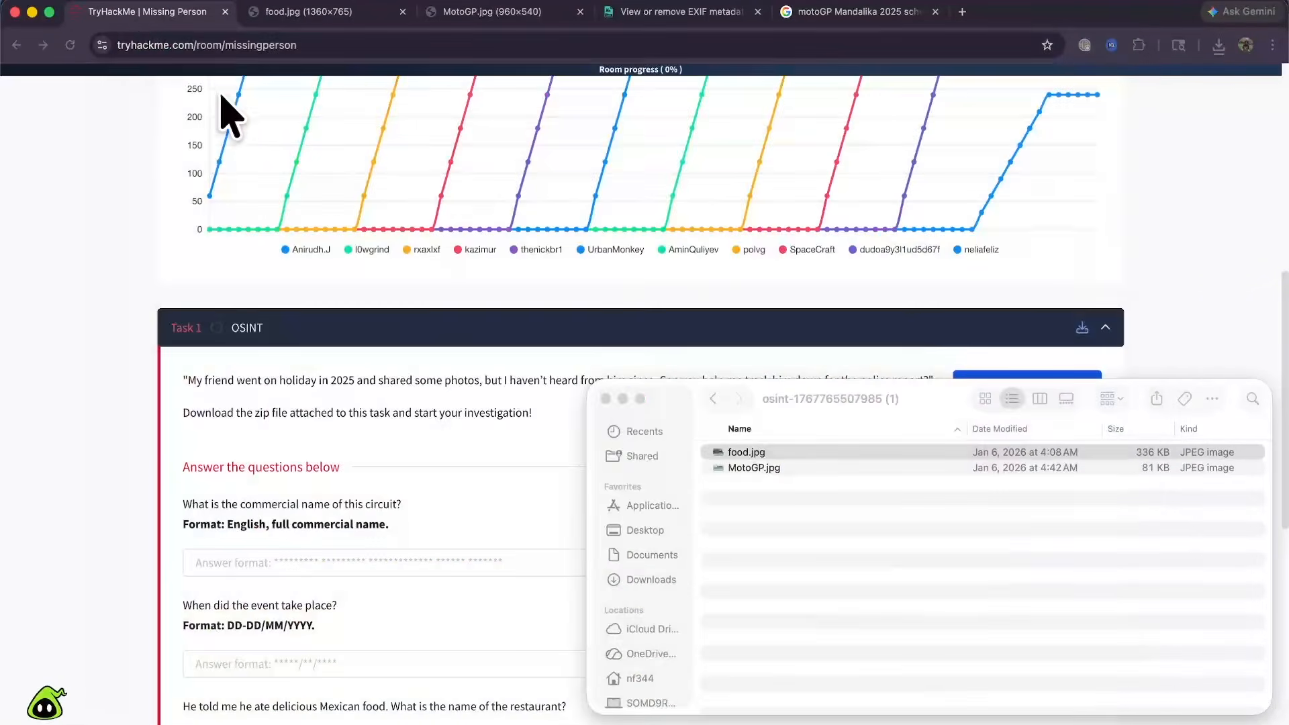
View the MotoGP.jpg photo, close it, and return to the room page in the browser.
click(737, 468)
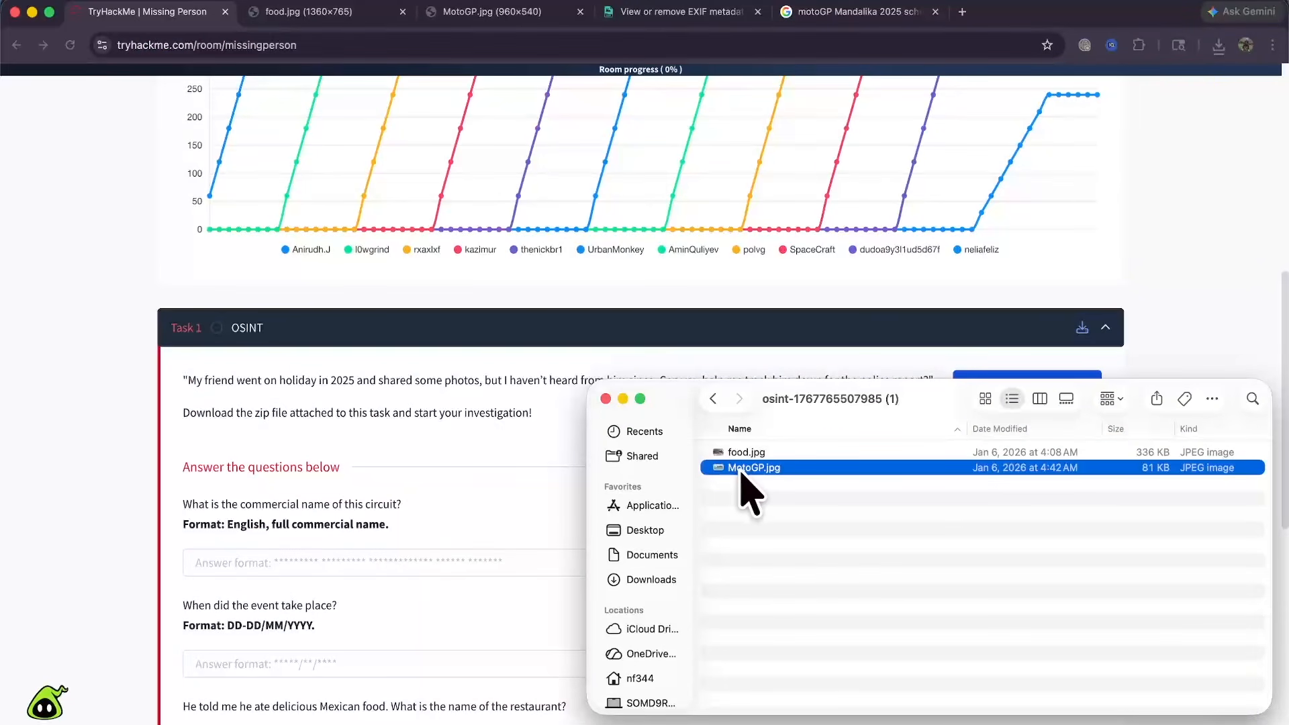
double_click(744, 468)
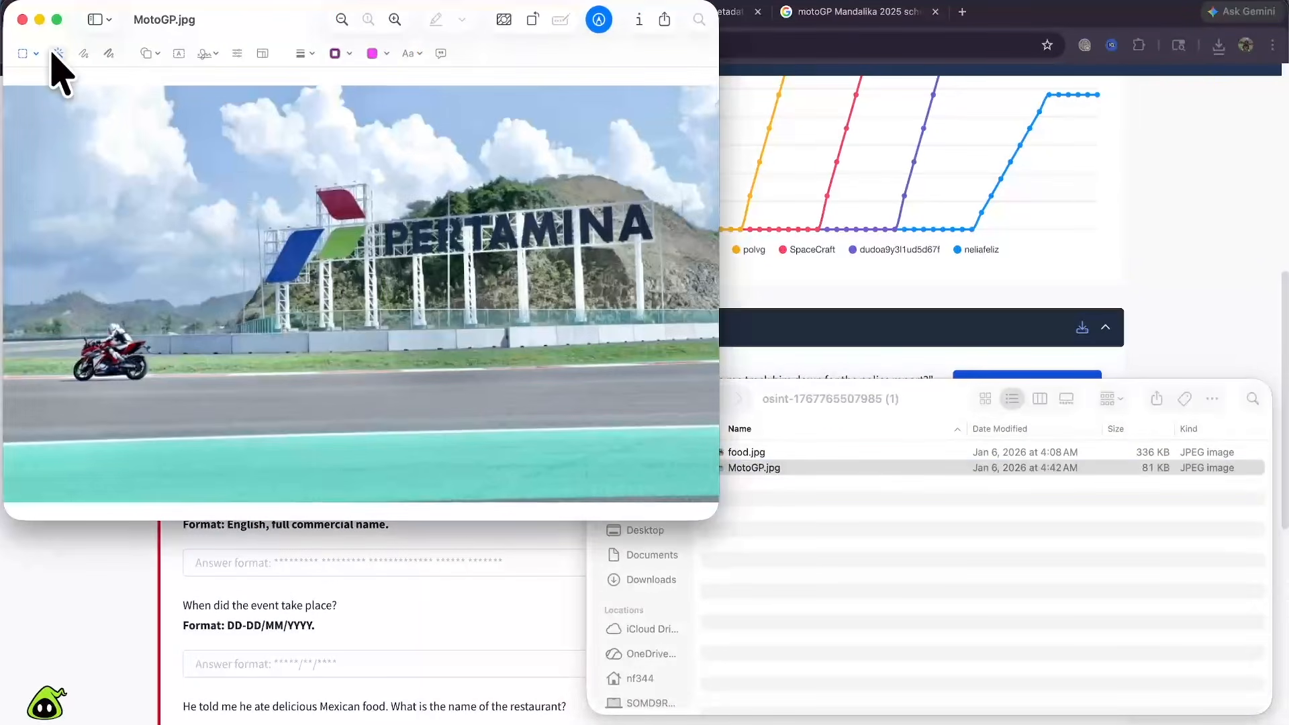
click(22, 19)
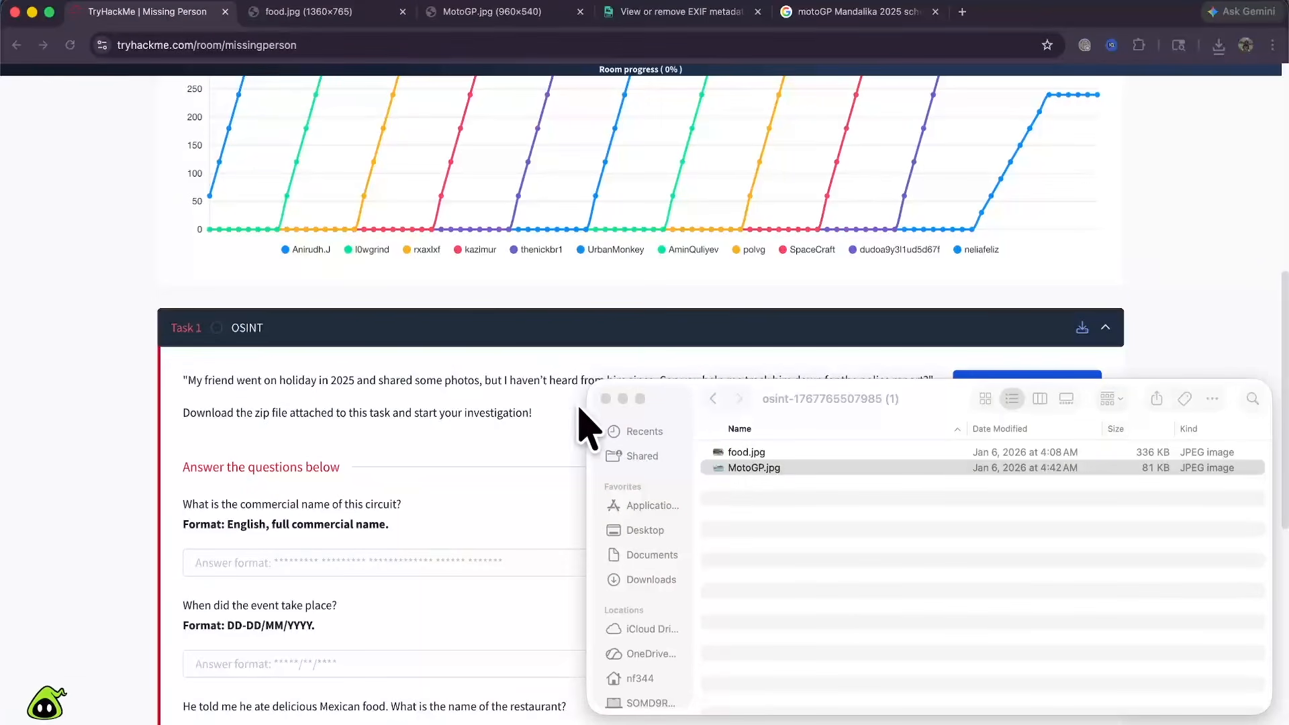
click(474, 433)
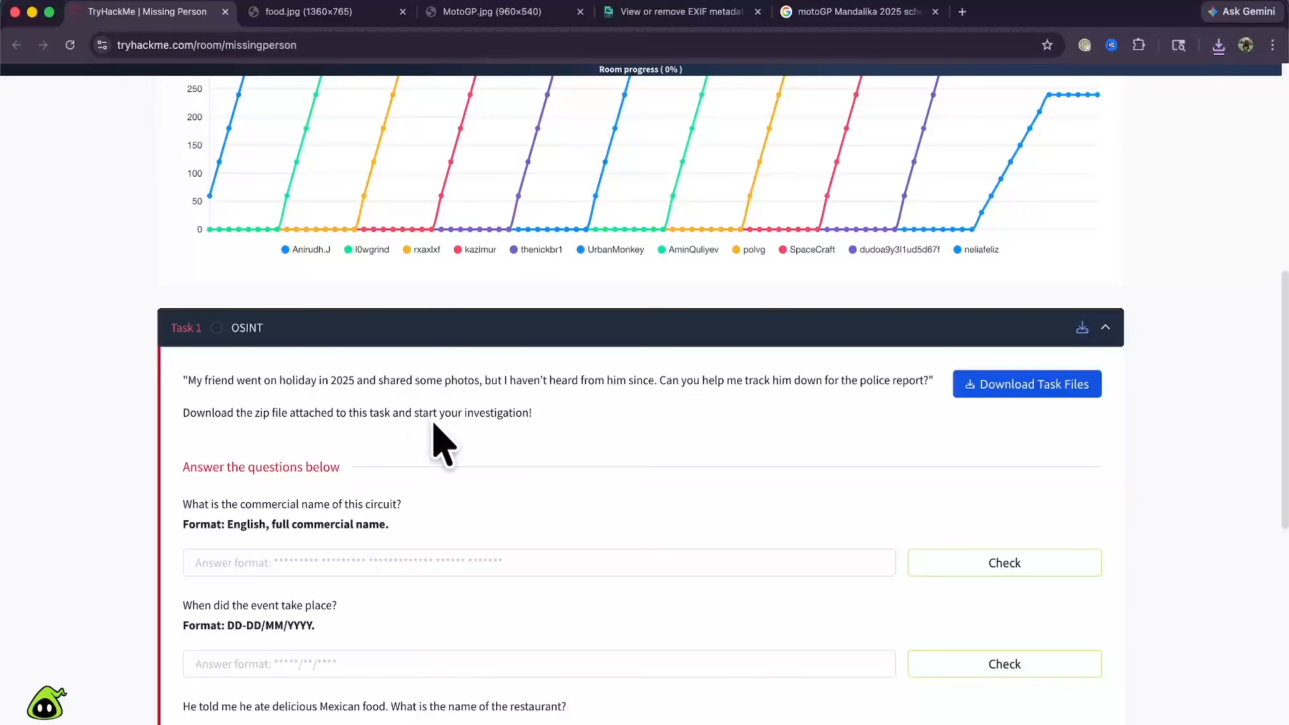
Check the circuit name question and preview MotoGP.jpg again for clues to the circuit.
scroll(355, 526, down, 2)
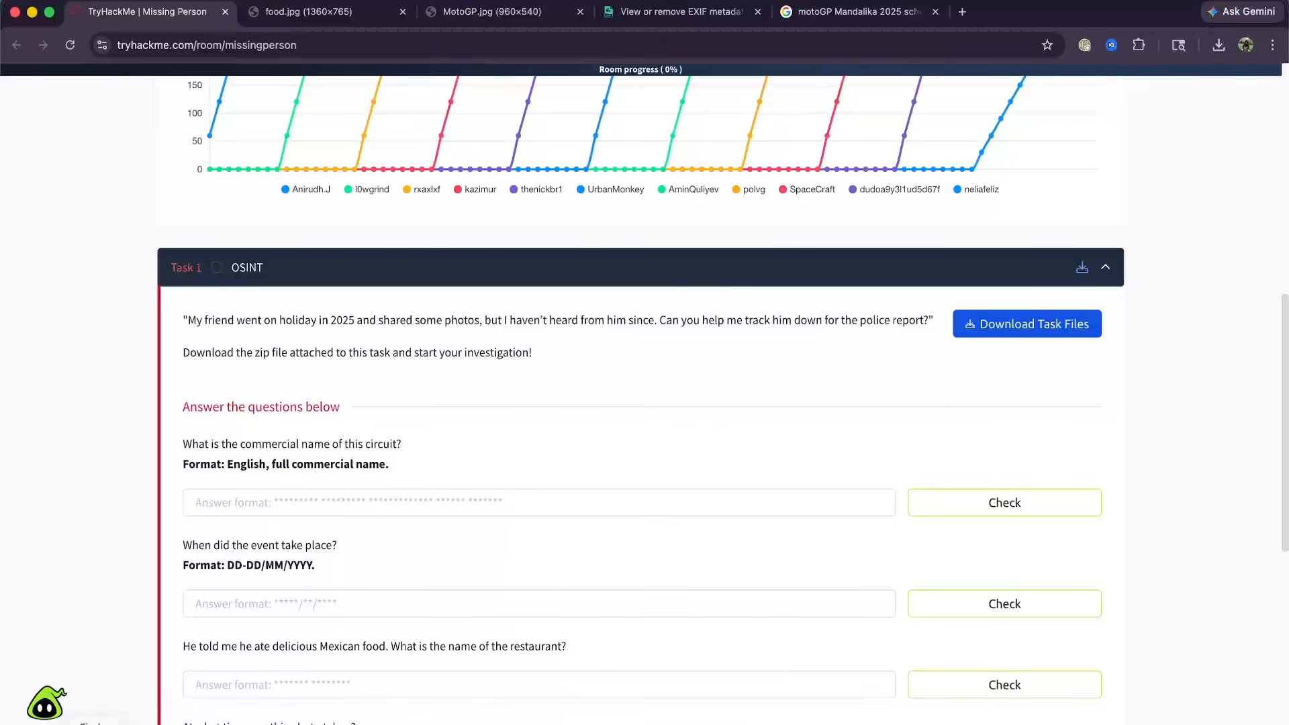
click(99, 724)
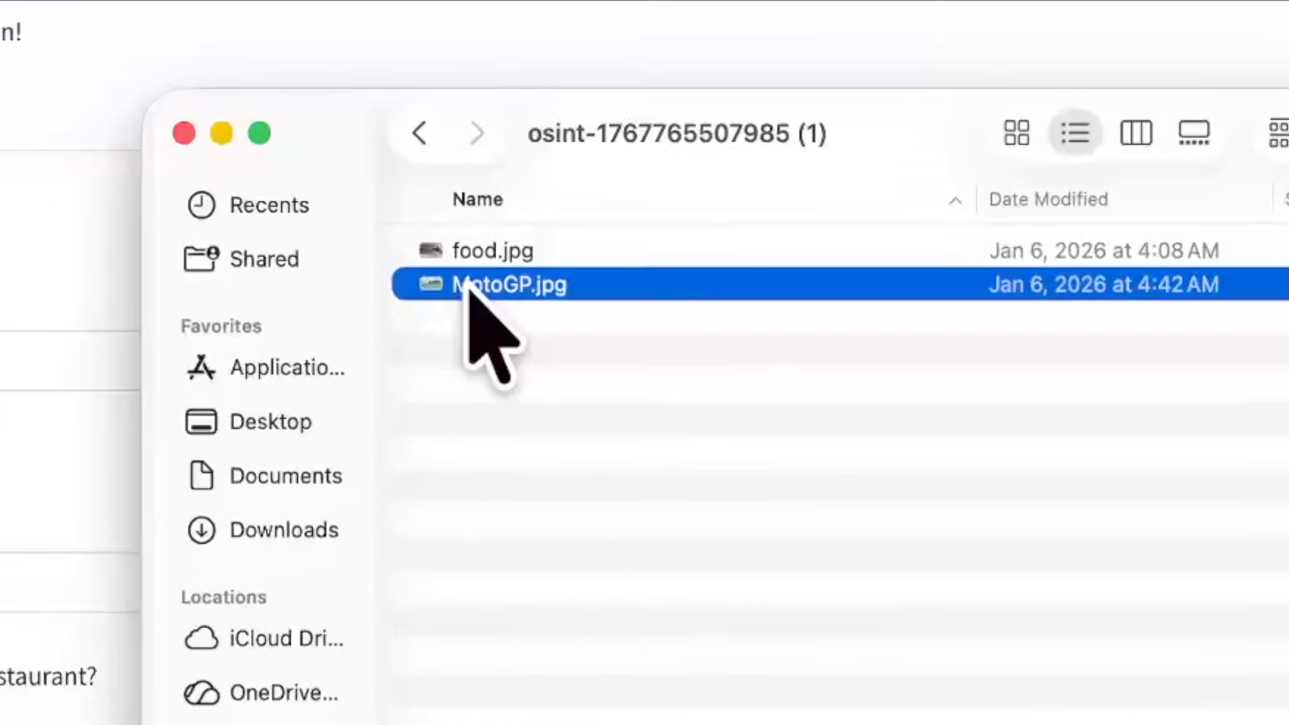
key(space)
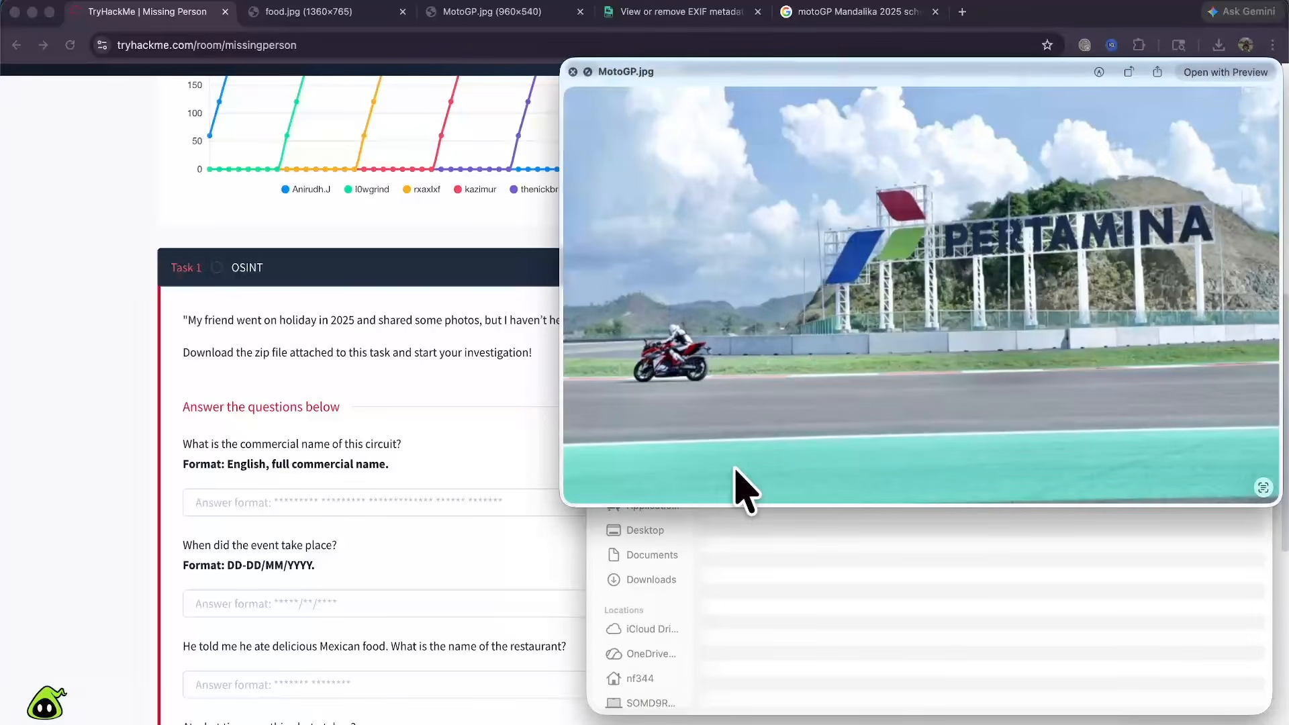
key(space)
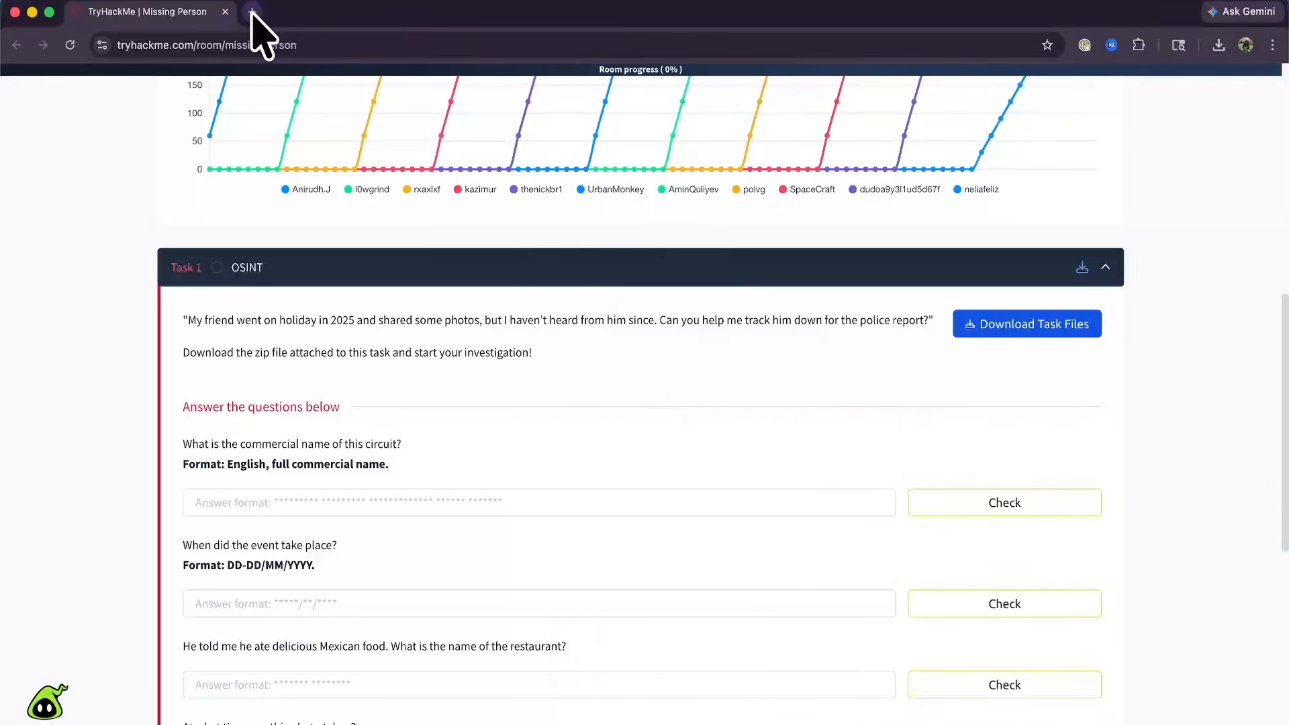
Run a Google Lens reverse image search with MotoGP.jpg in a new browser tab.
click(253, 13)
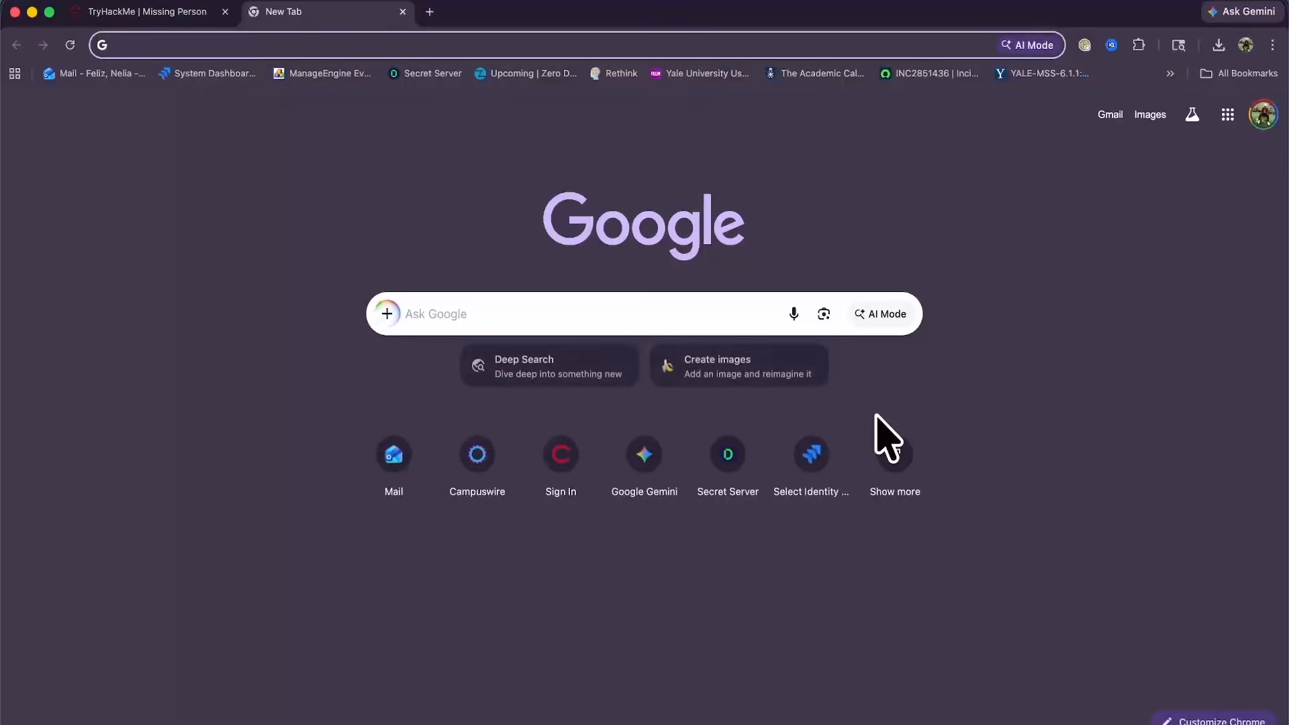
click(823, 314)
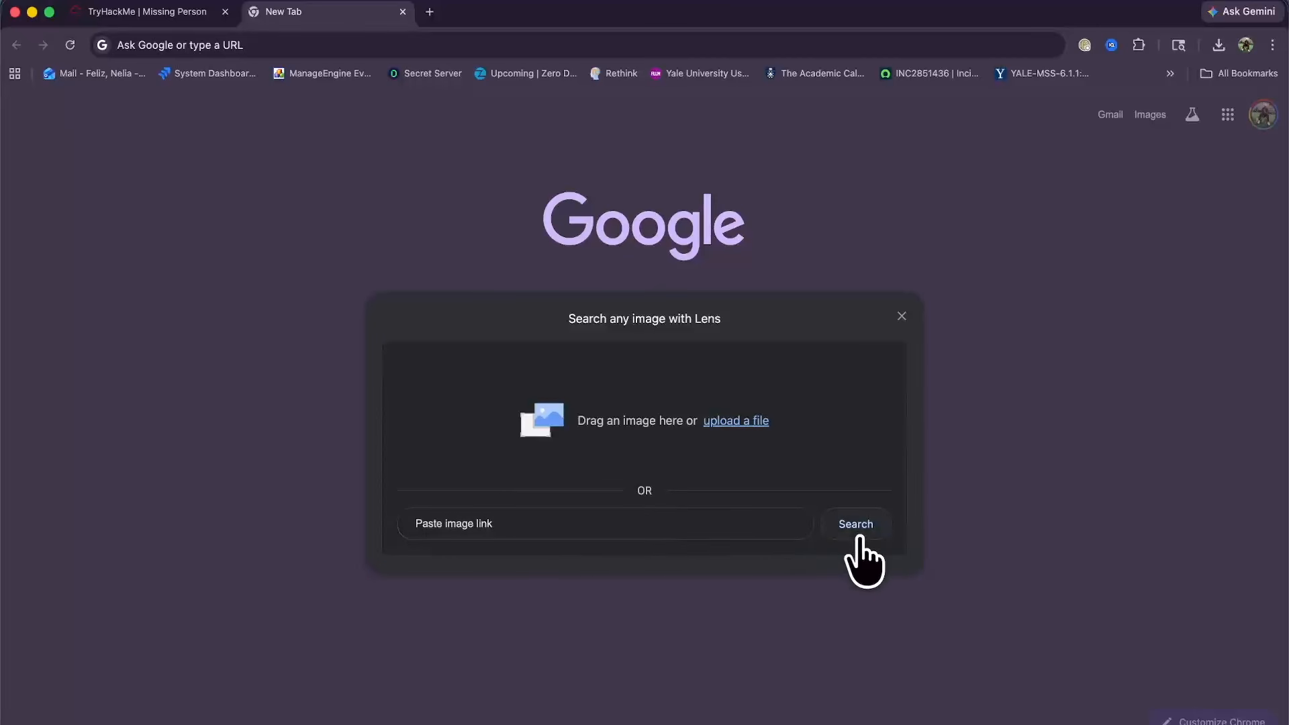
click(94, 723)
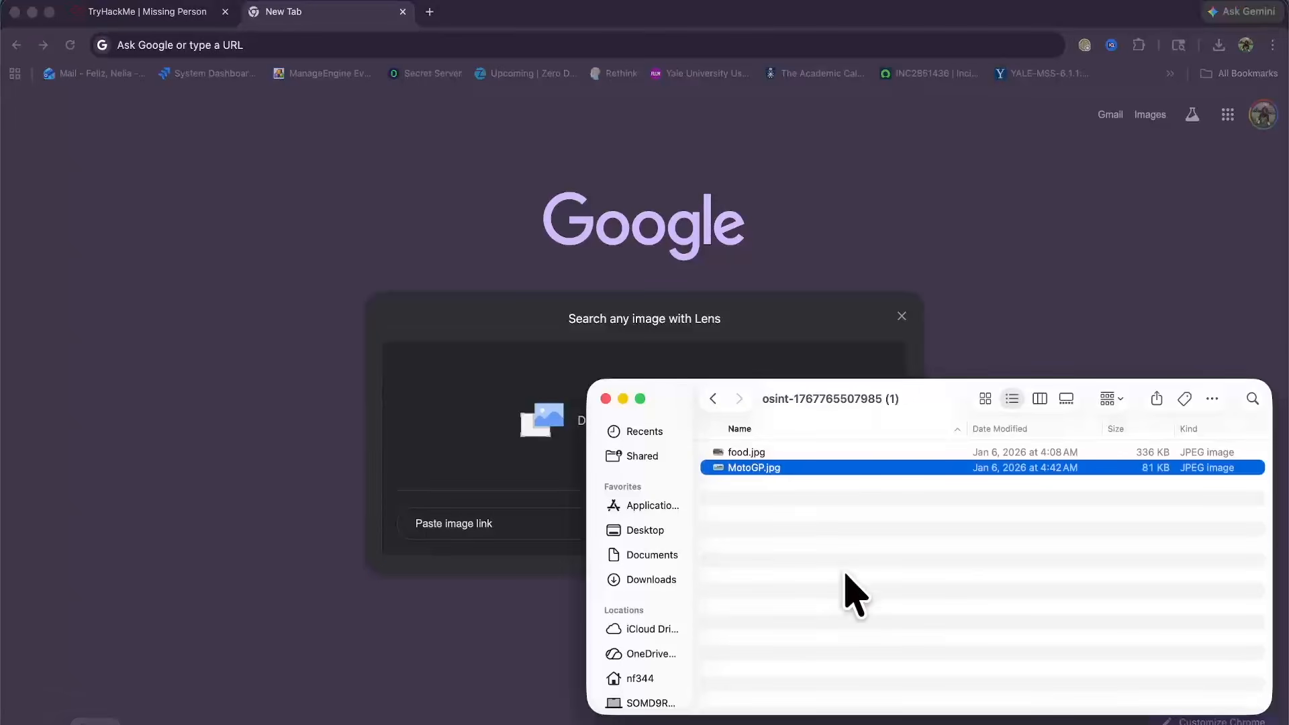
drag(805, 467, 545, 408)
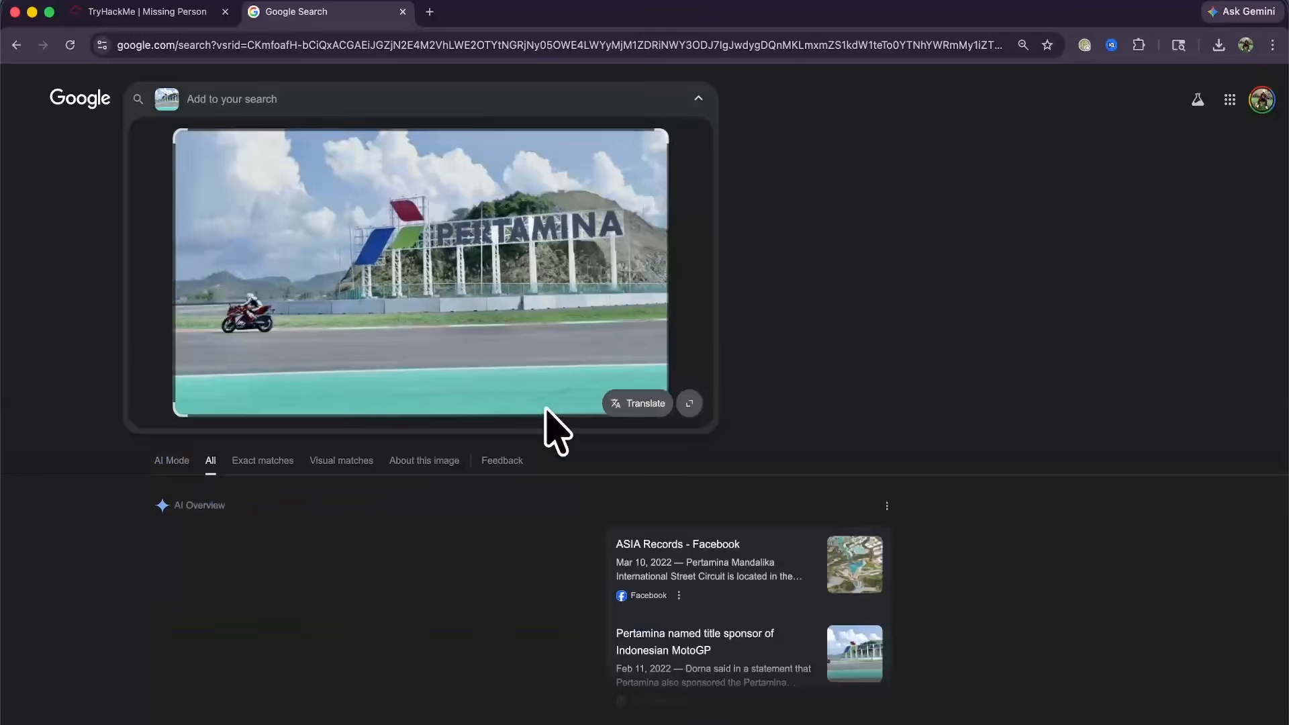
Copy the name "Pertamina Mandalika International Street Circuit" from the AI Overview of the image search.
scroll(555, 430, down, 5)
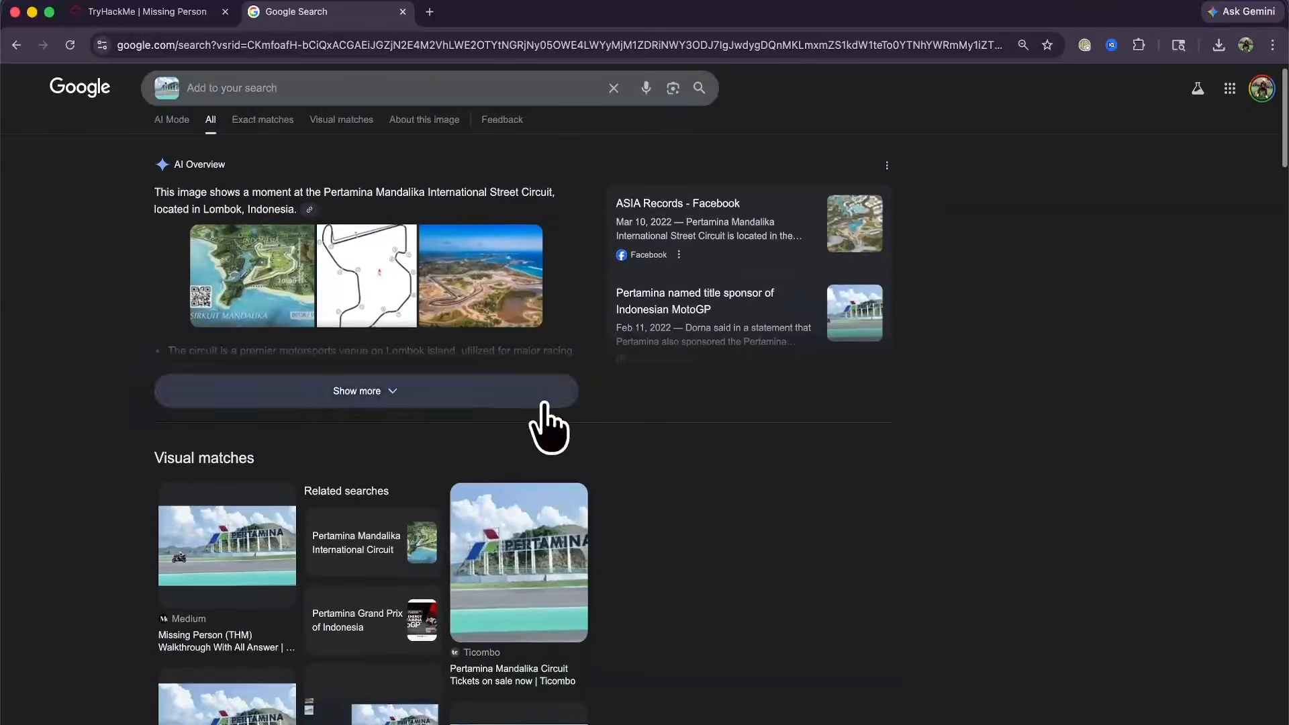
drag(322, 192, 558, 191)
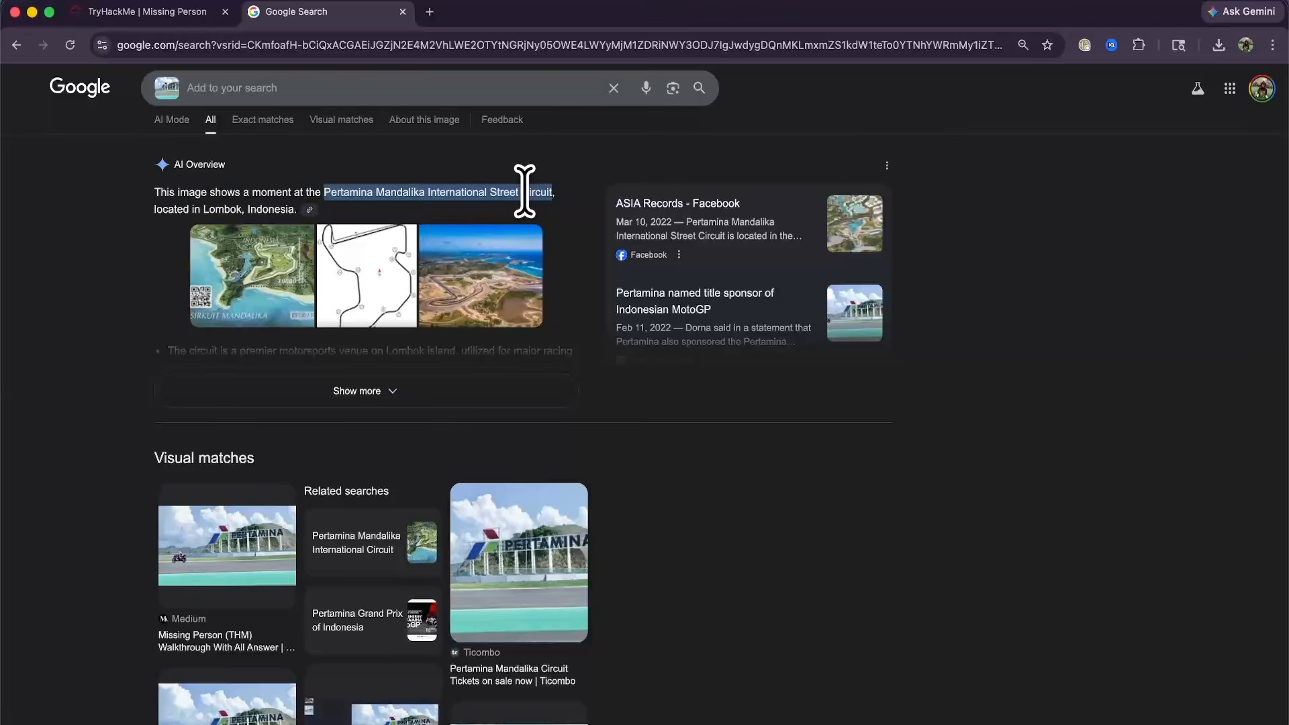
right_click(525, 191)
click(556, 228)
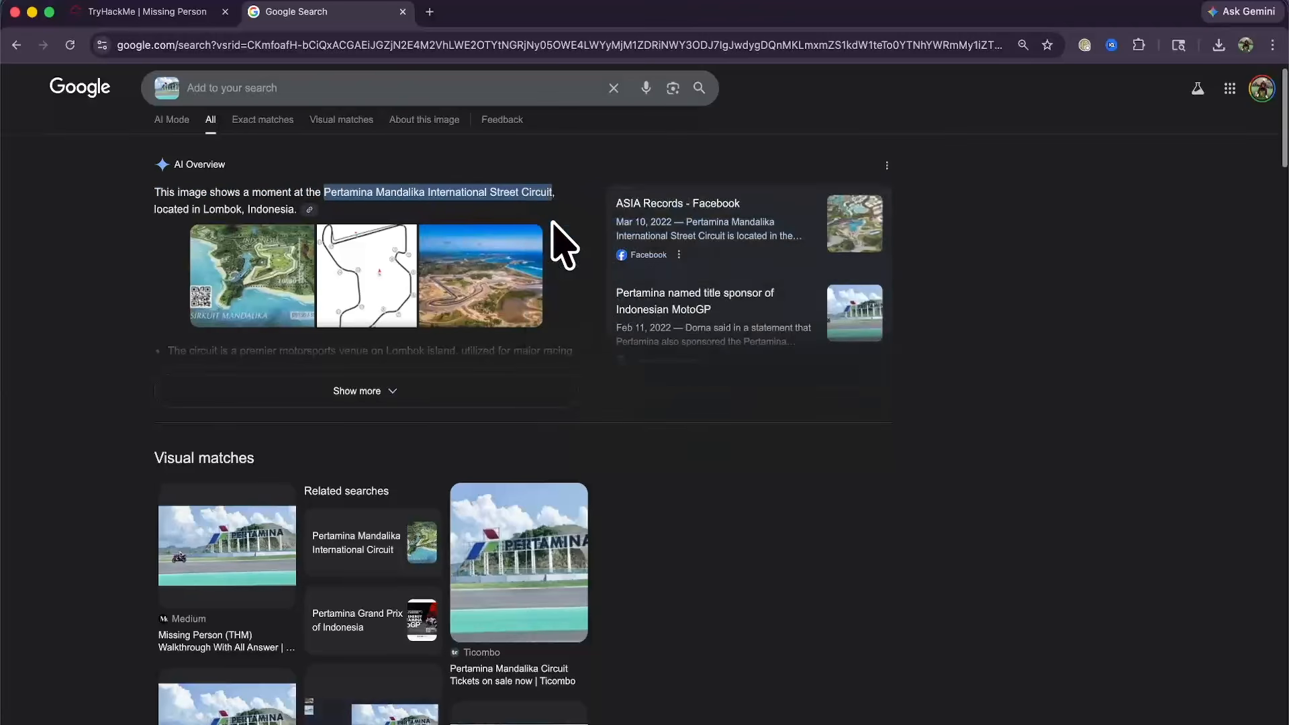
Submit "Pertamina Mandalika International Street Circuit" as the answer to the room's question about the circuit's commercial name.
click(90, 14)
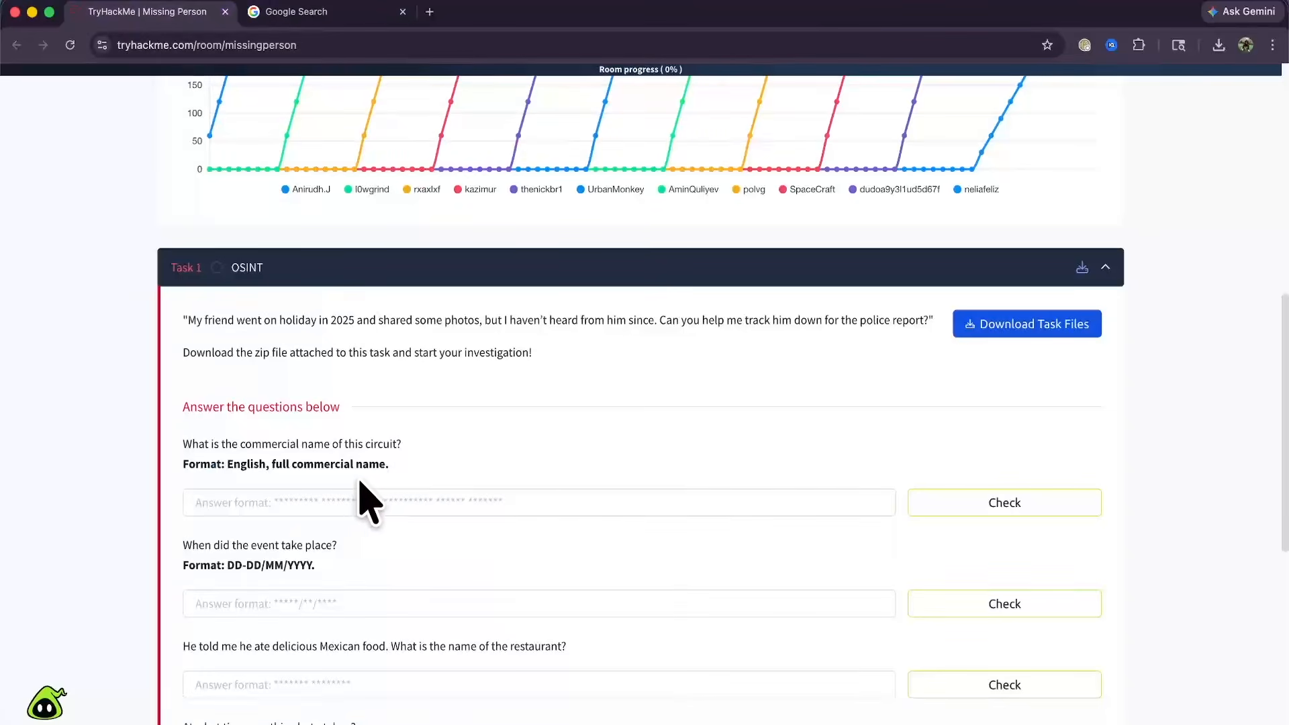
click(315, 500)
right_click(316, 500)
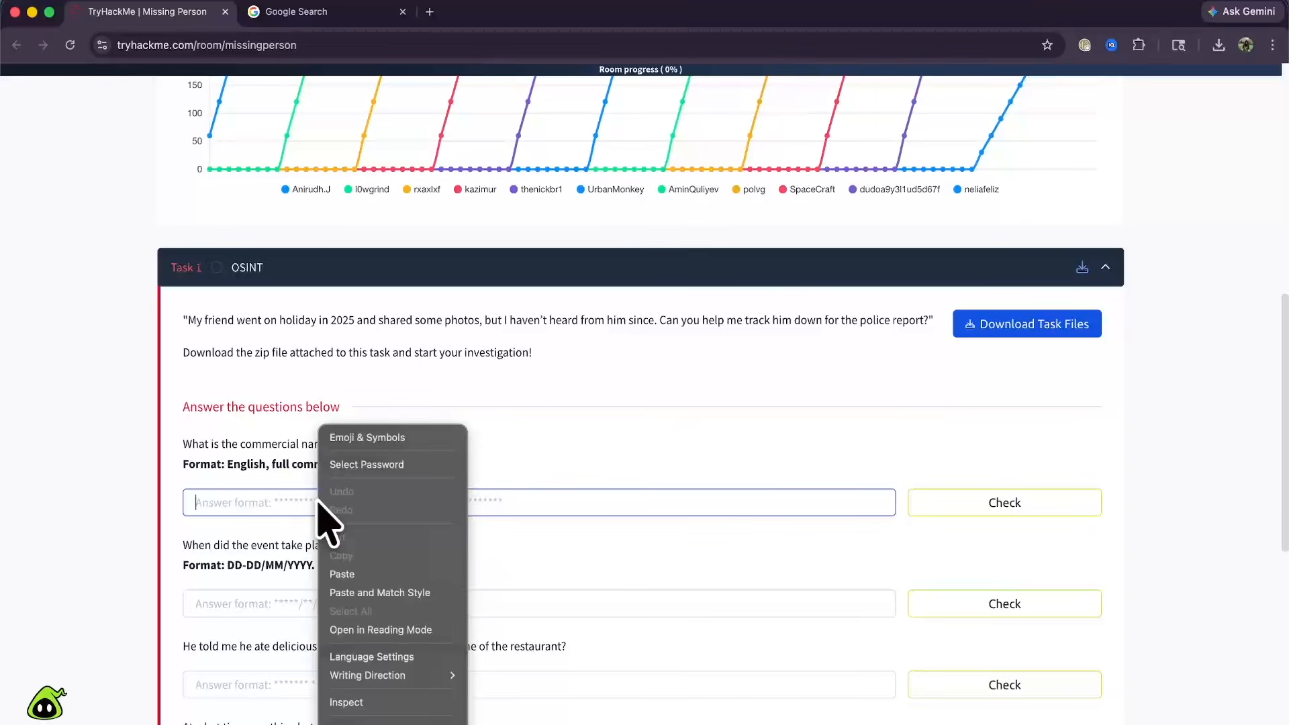
click(348, 572)
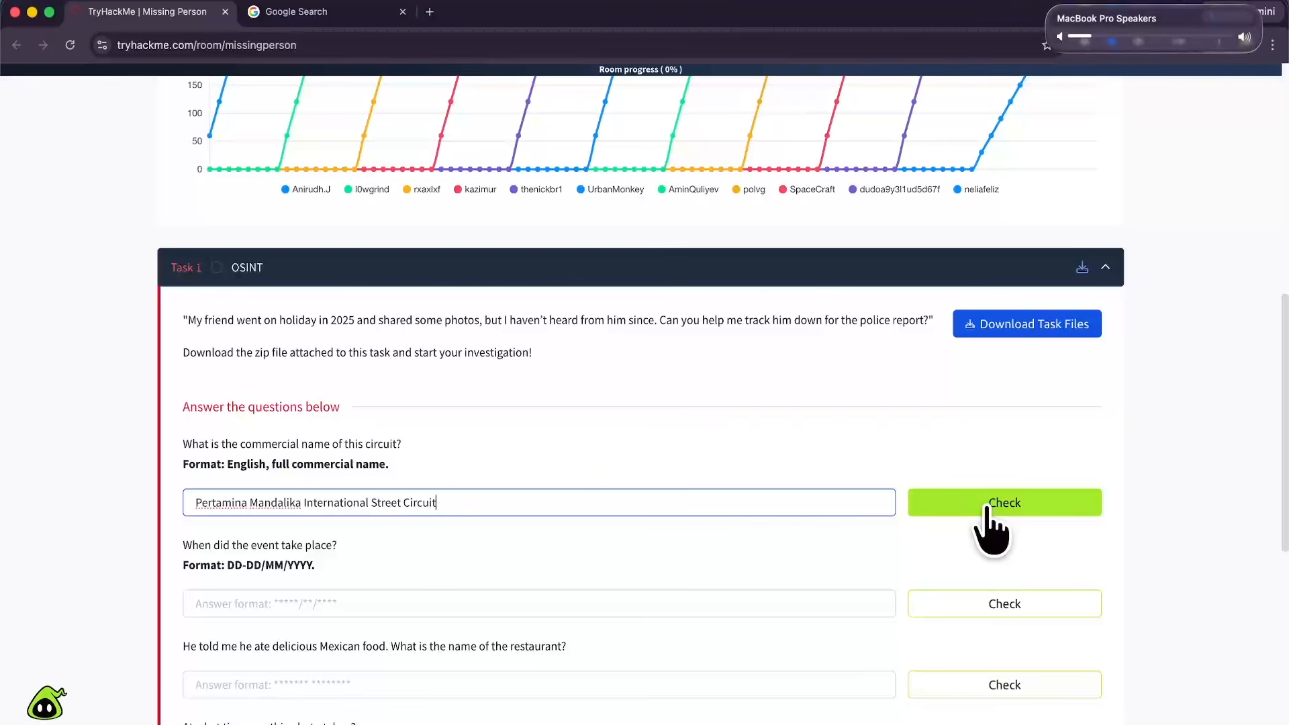
click(986, 510)
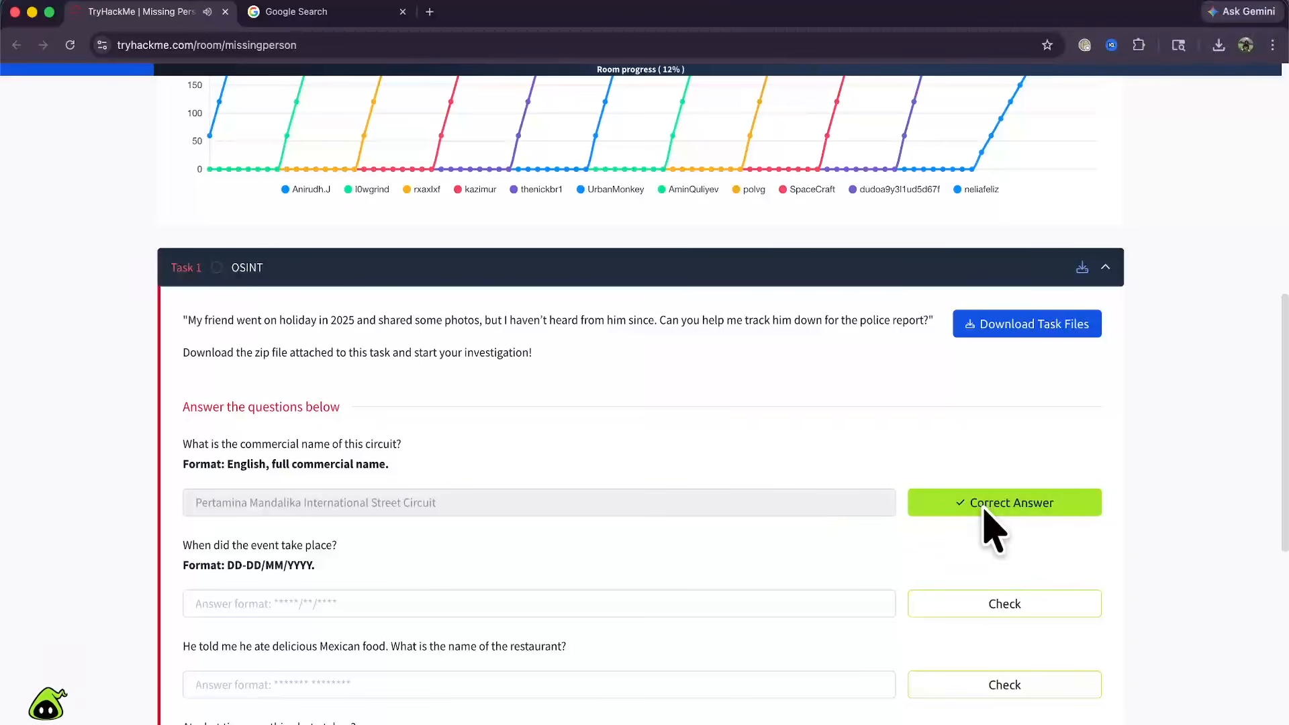
Read the room's question about when the event took place and its required DD-DD/MM/YYYY format.
scroll(777, 546, down, 2)
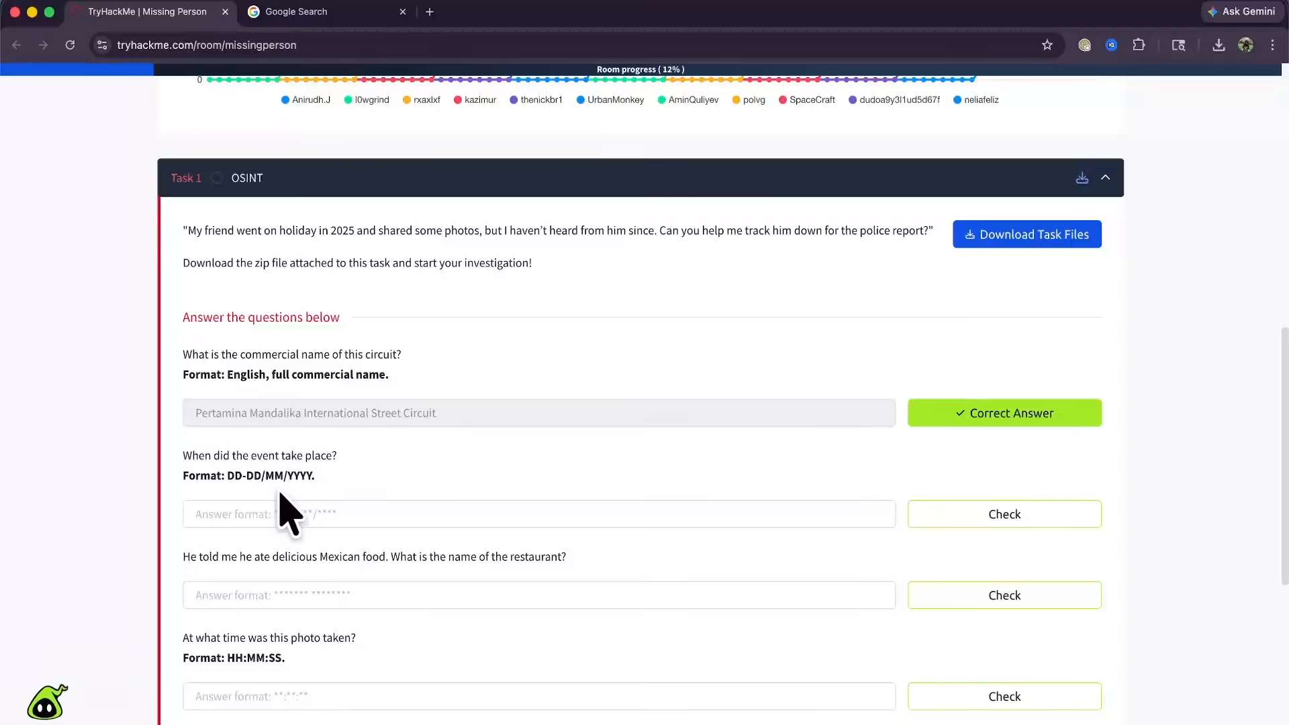
drag(191, 456, 349, 466)
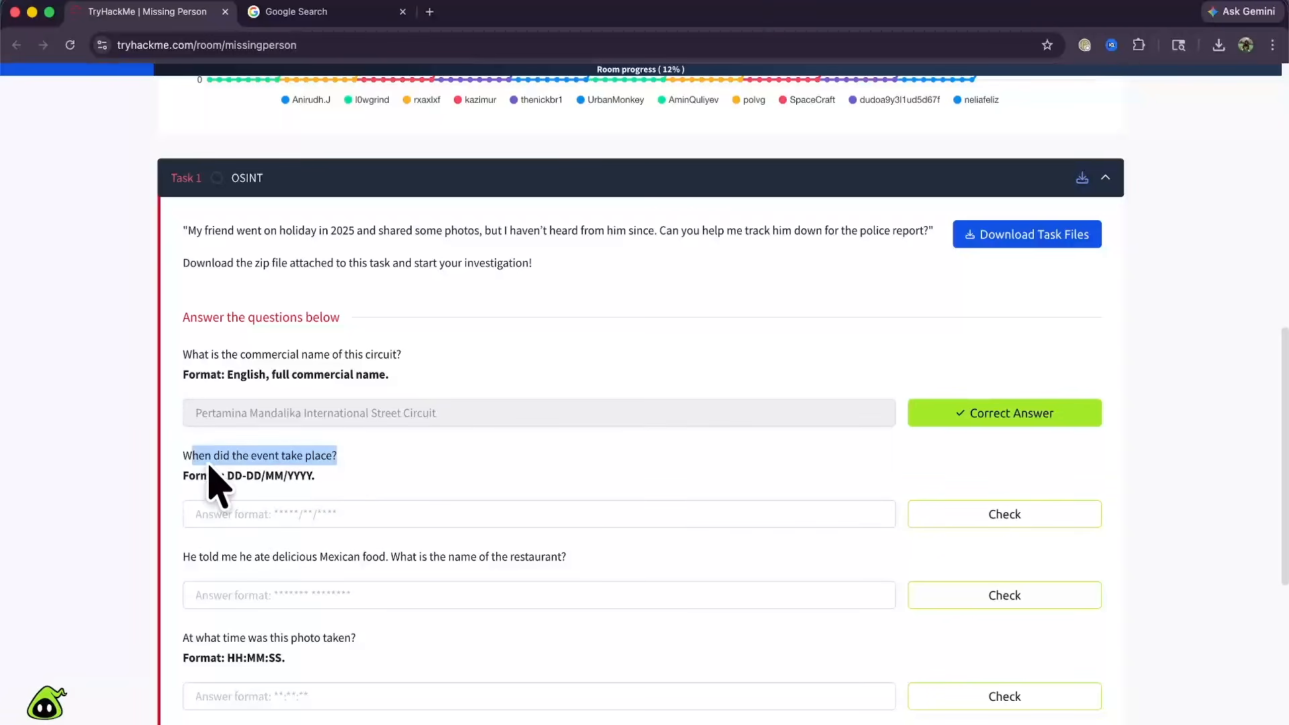
click(183, 463)
drag(228, 475, 319, 478)
click(329, 485)
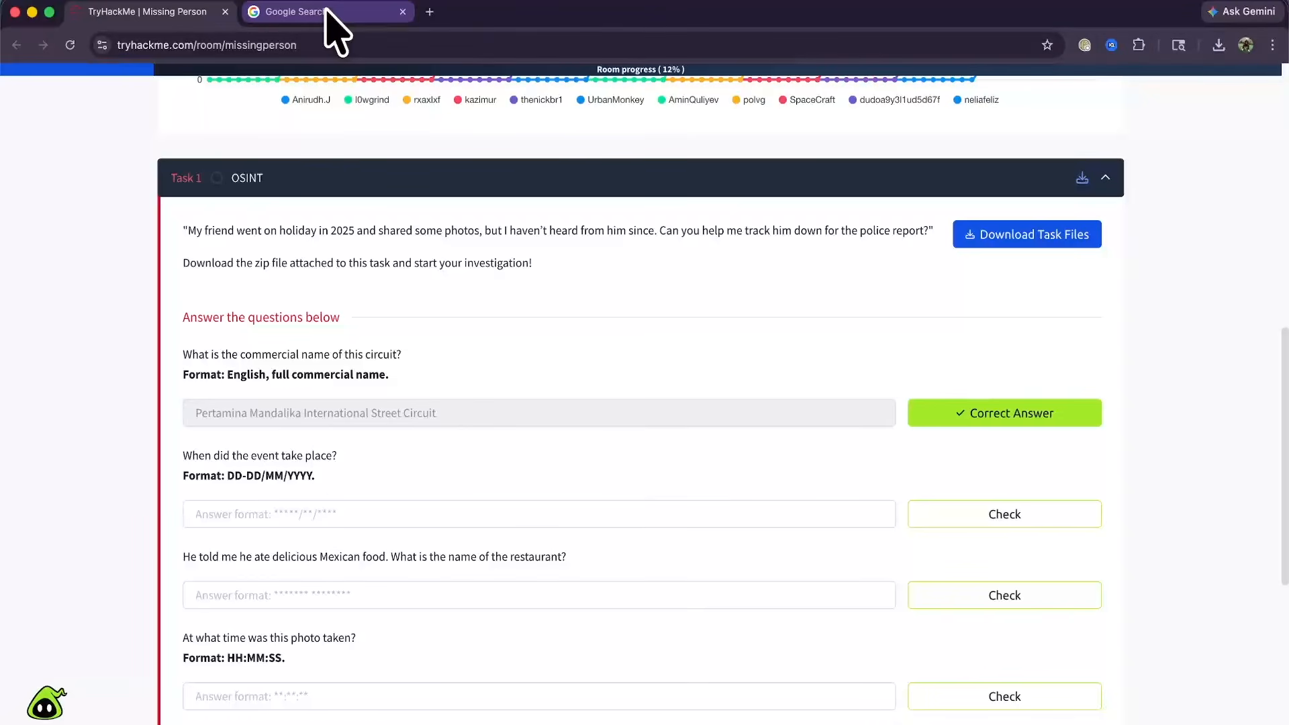
Open the MotoGP image search in Google's AI Mode and review its circuit facts and event listings for the event date.
click(333, 30)
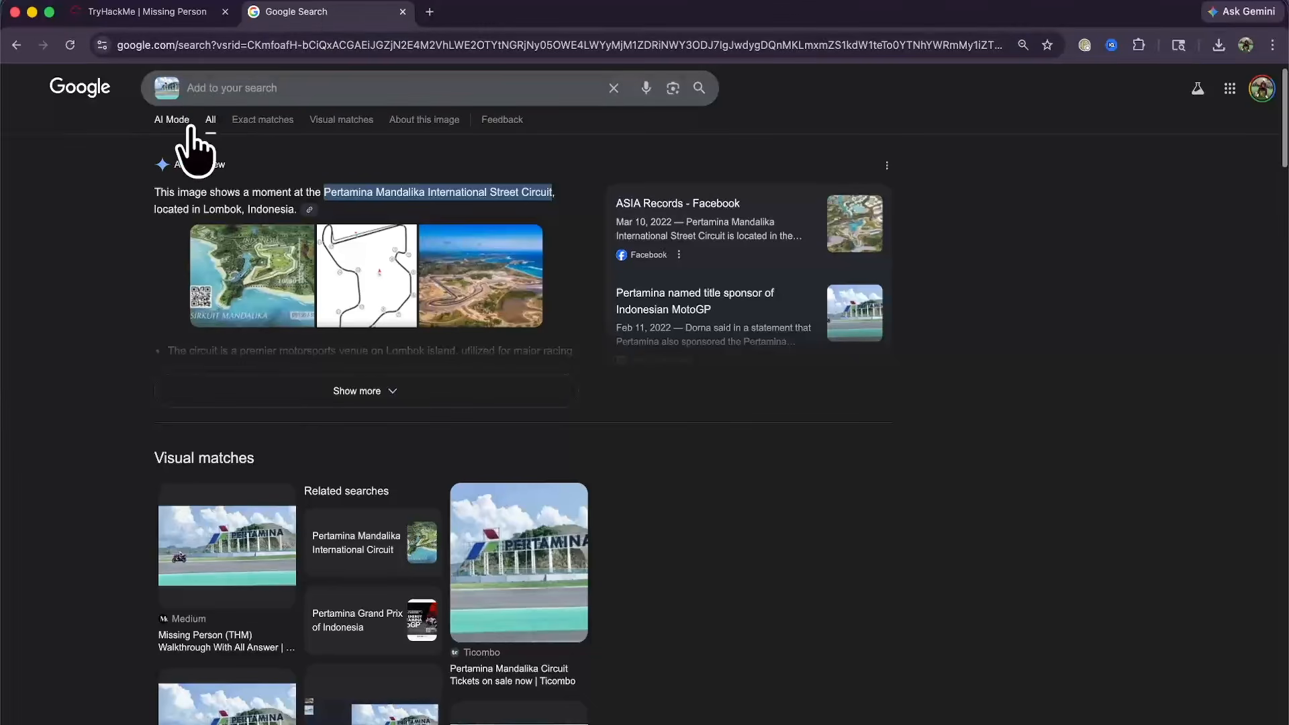
click(169, 121)
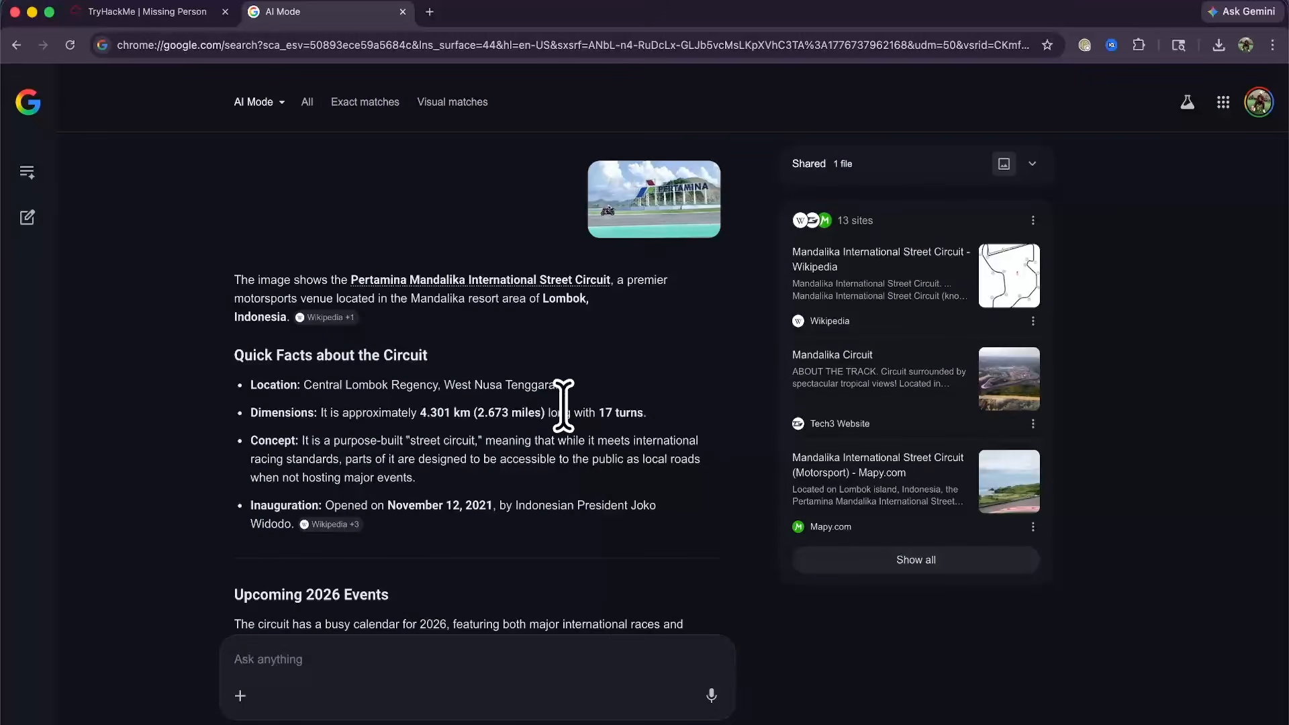
scroll(477, 435, down, 5)
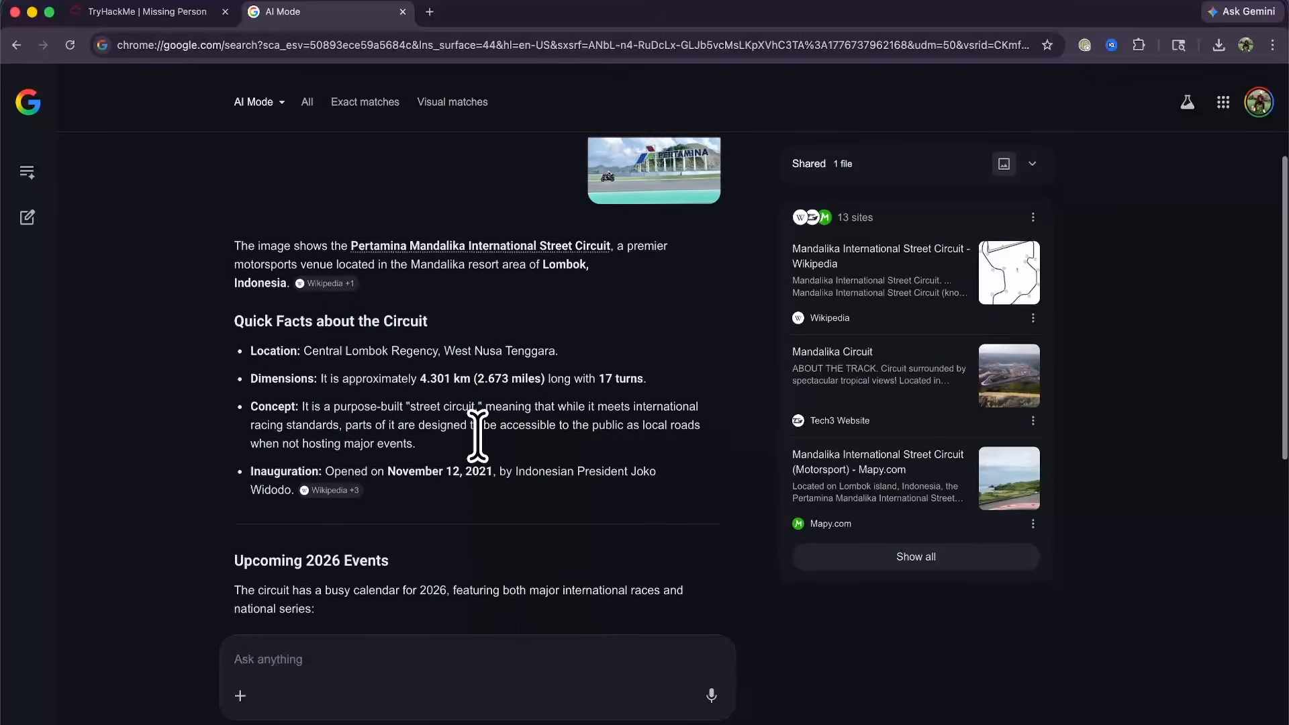
scroll(477, 435, down, 1)
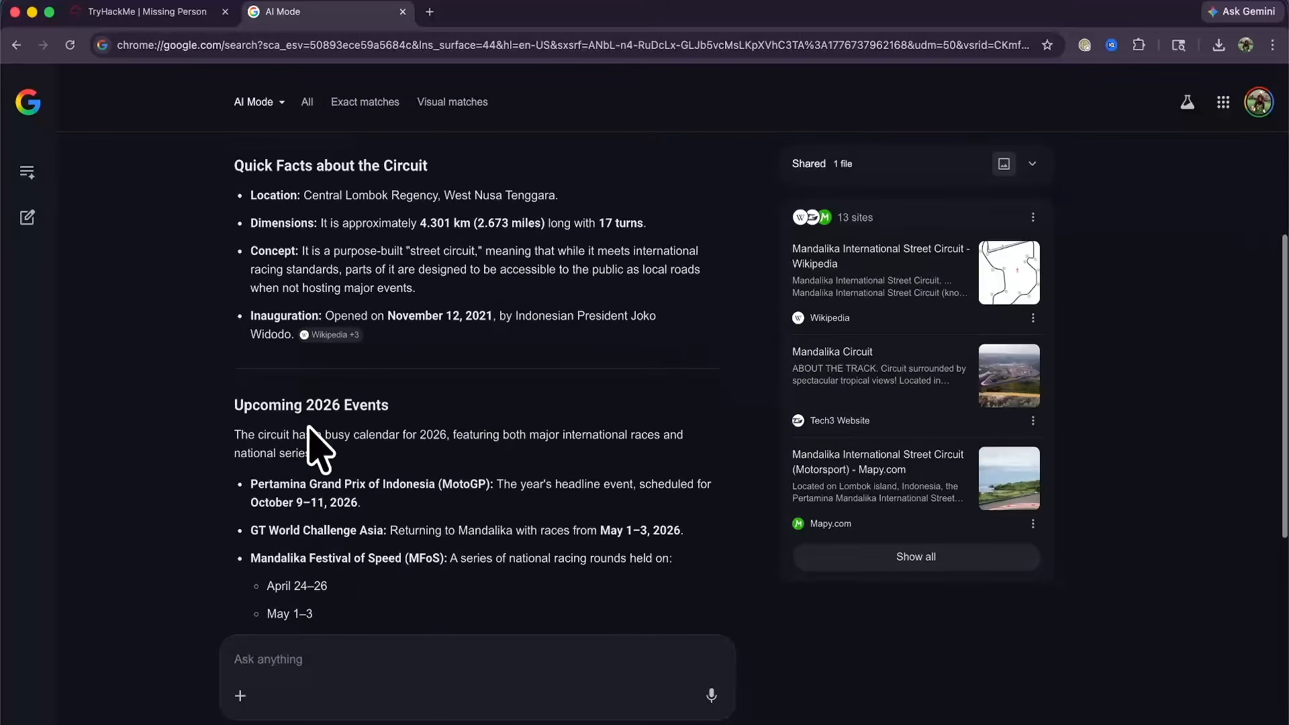
drag(232, 408, 389, 407)
scroll(426, 541, down, 7)
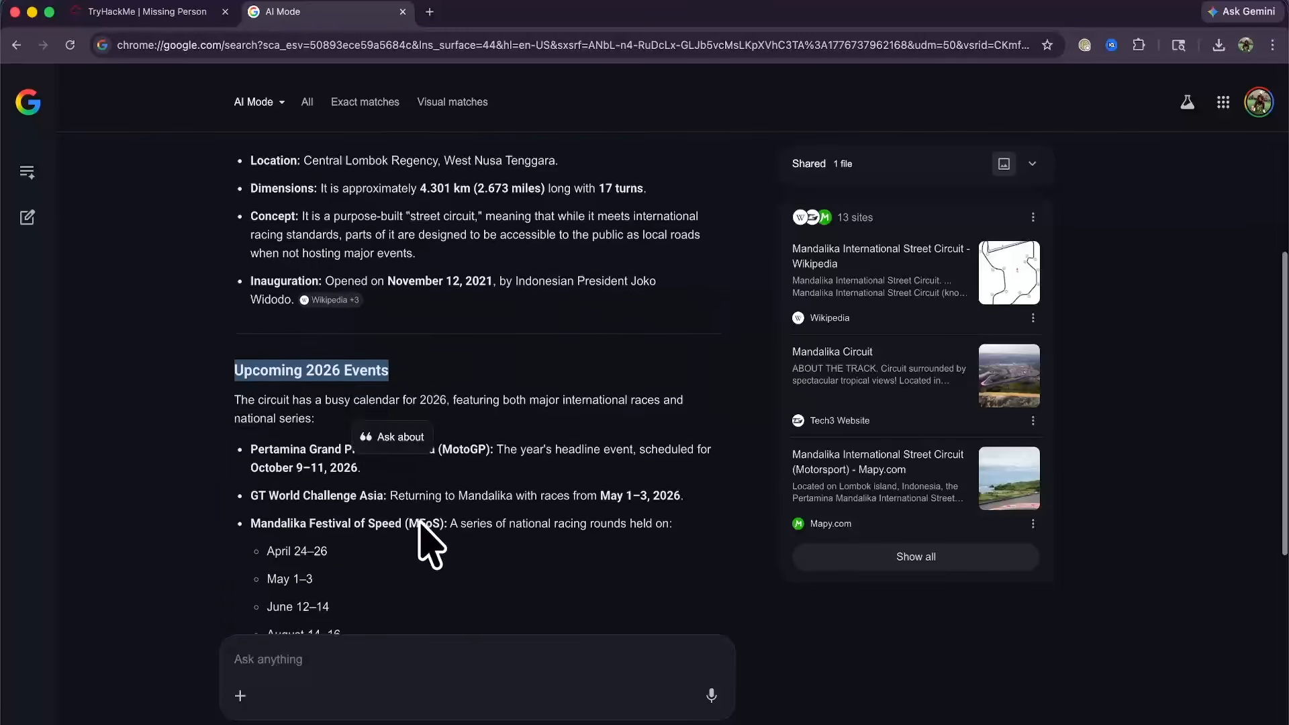
scroll(420, 522, down, 5)
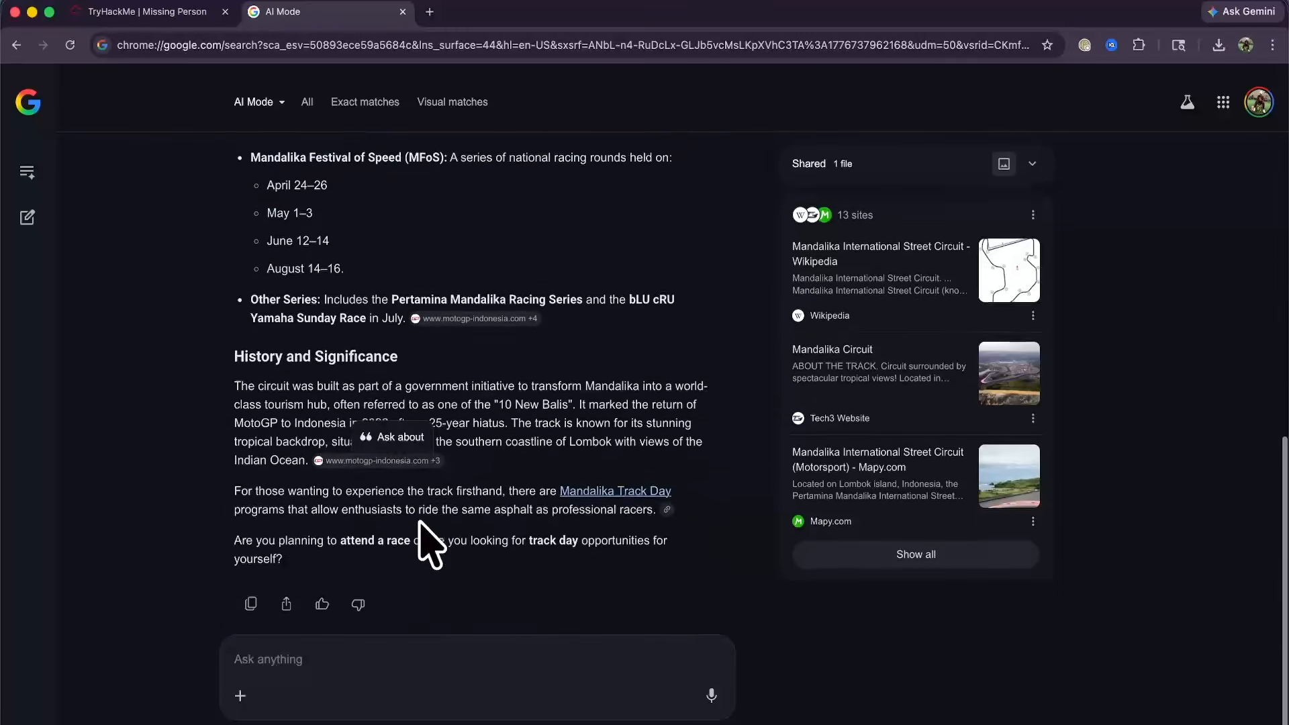
Ask AI Mode "when did this event take place in 2025?" and highlight the event dates in its answer.
click(346, 662)
text(w)
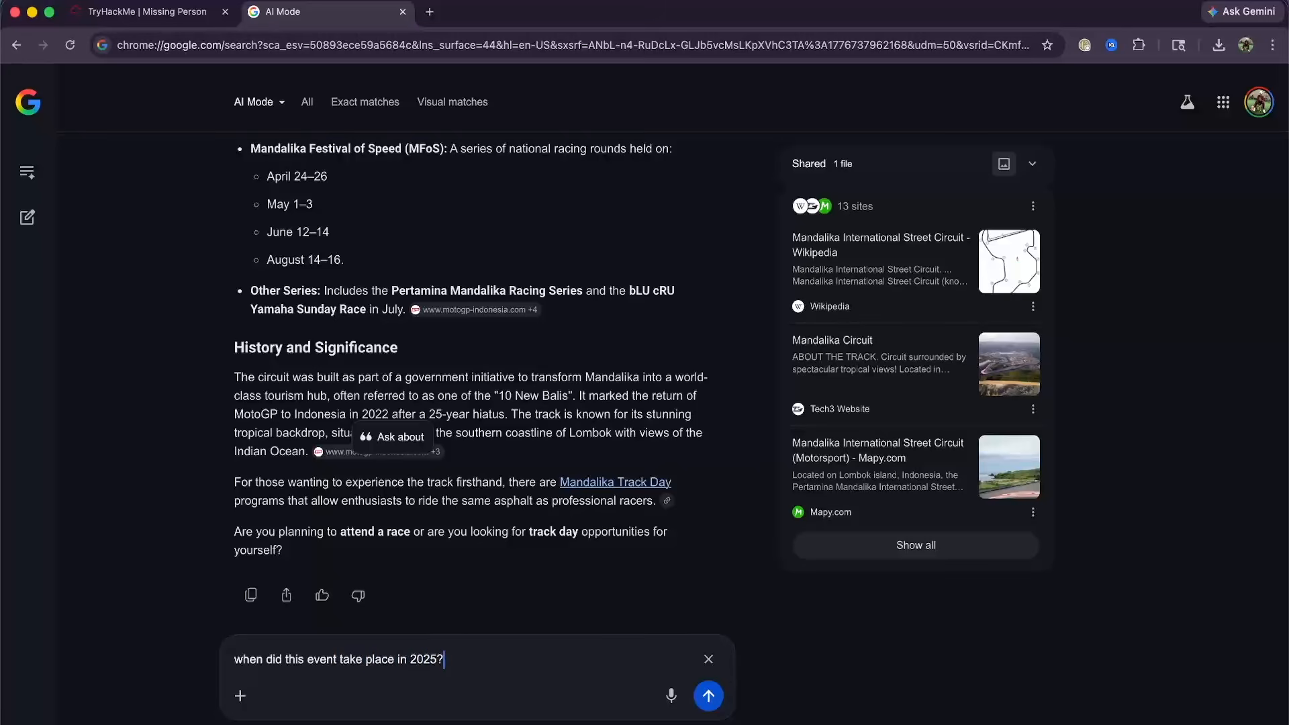
key(Return)
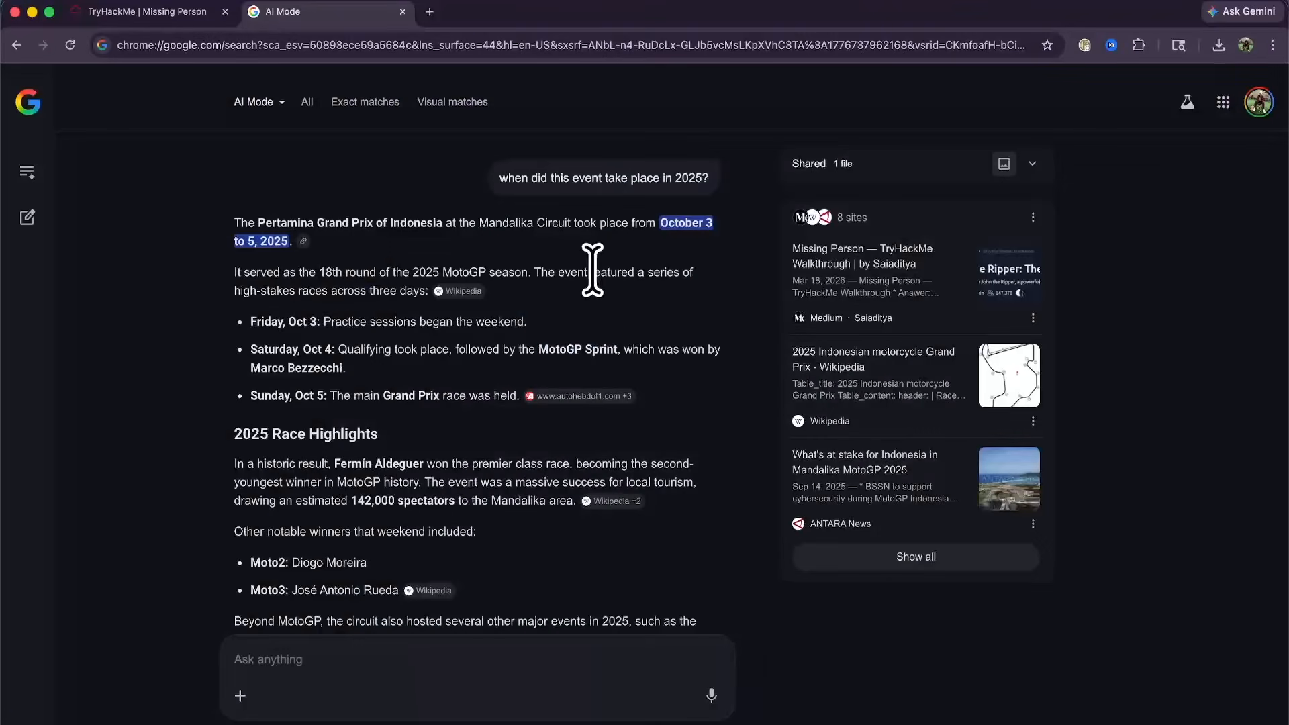
drag(628, 223, 292, 243)
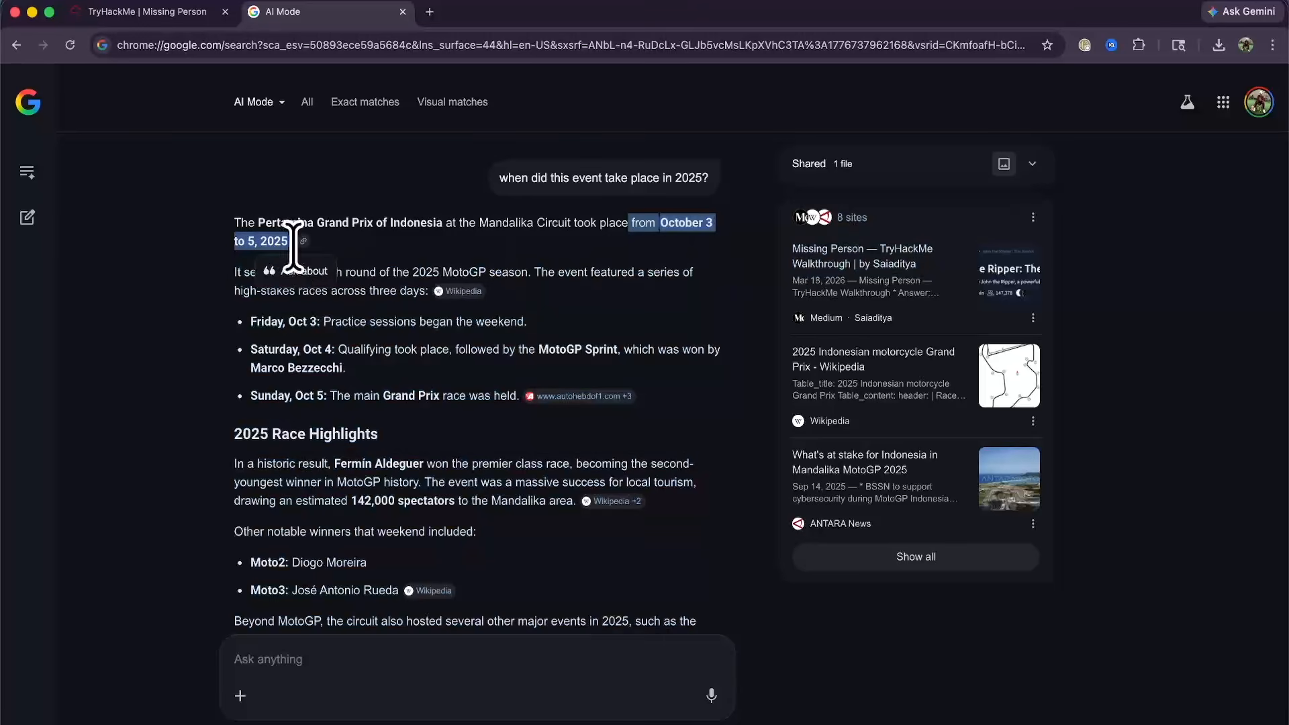
Submit "03-05/10/2025" as the answer to the room's question about when the event took place.
click(135, 12)
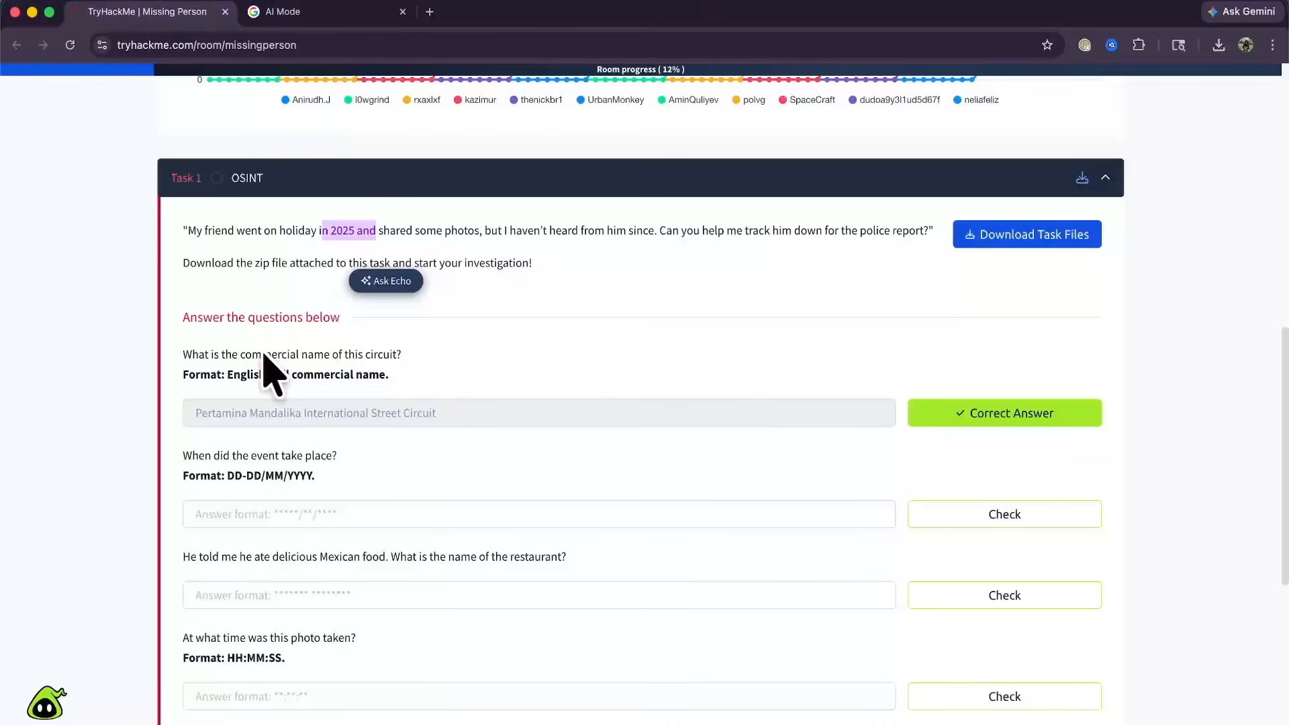
click(241, 513)
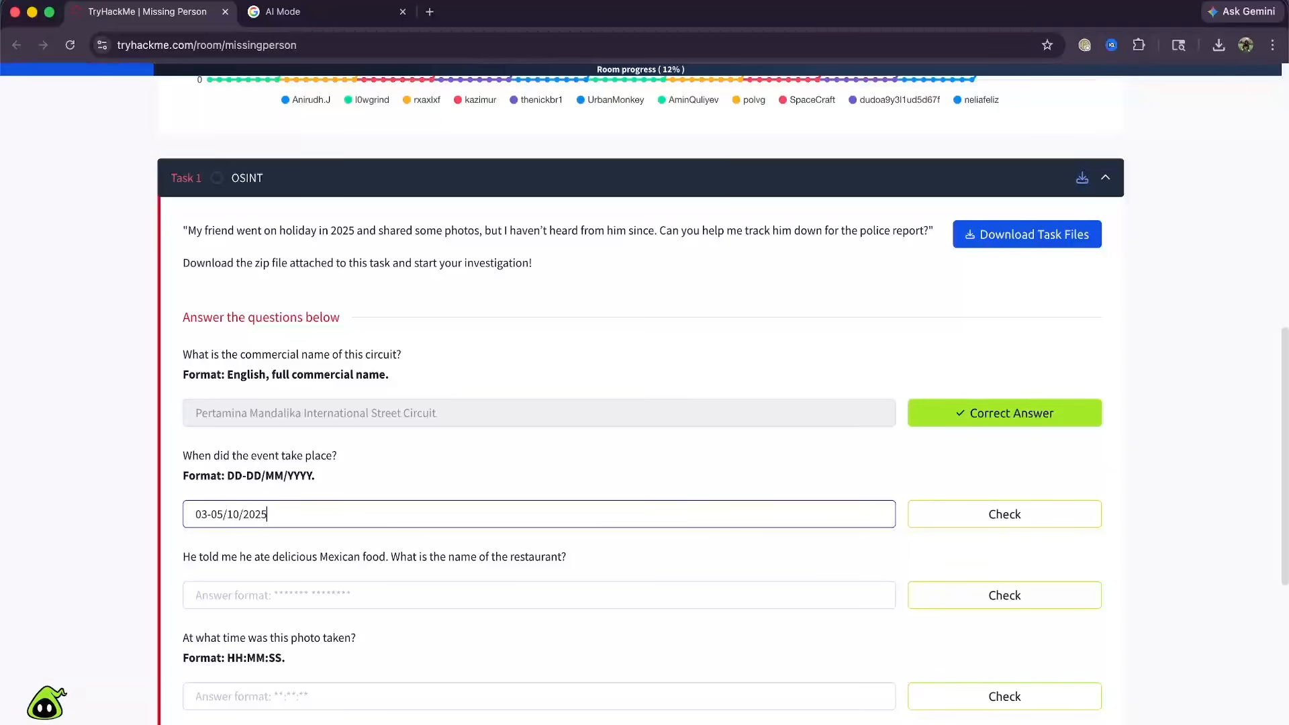
click(1004, 518)
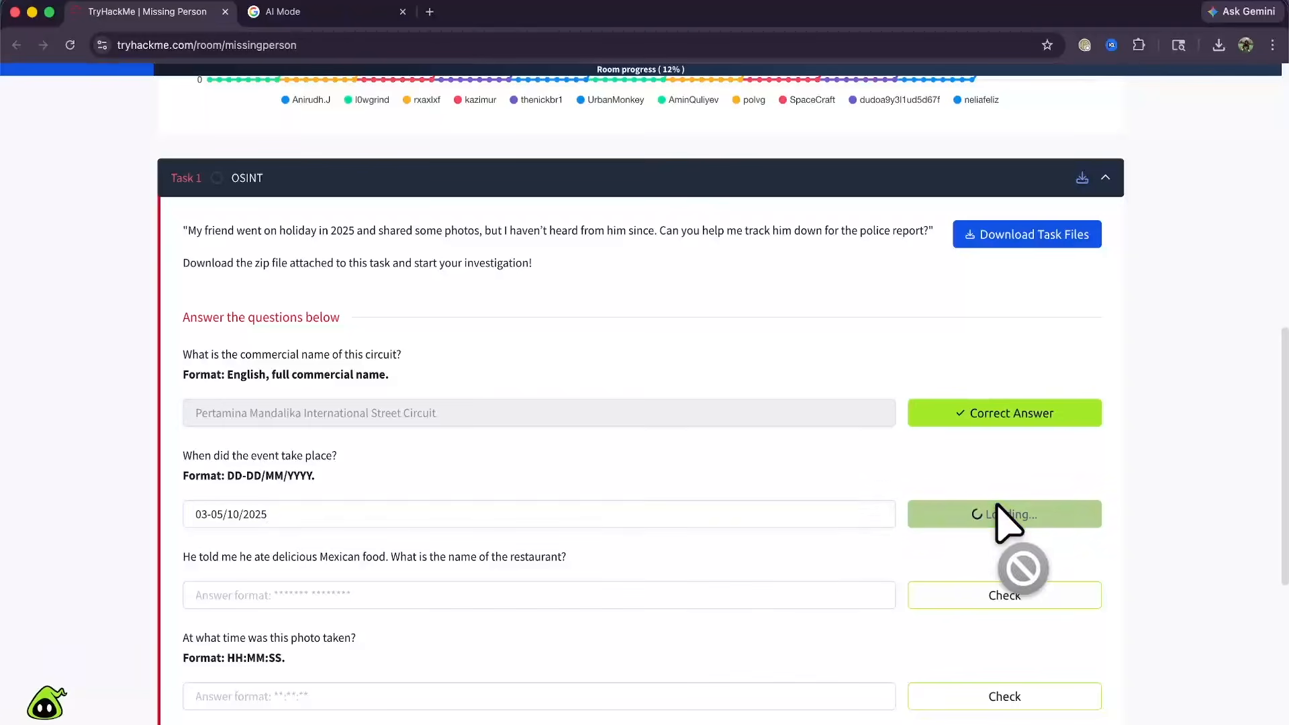
Replace the circuit photo search with a new Google Lens reverse image search using food.jpg from the task folder.
scroll(638, 571, down, 3)
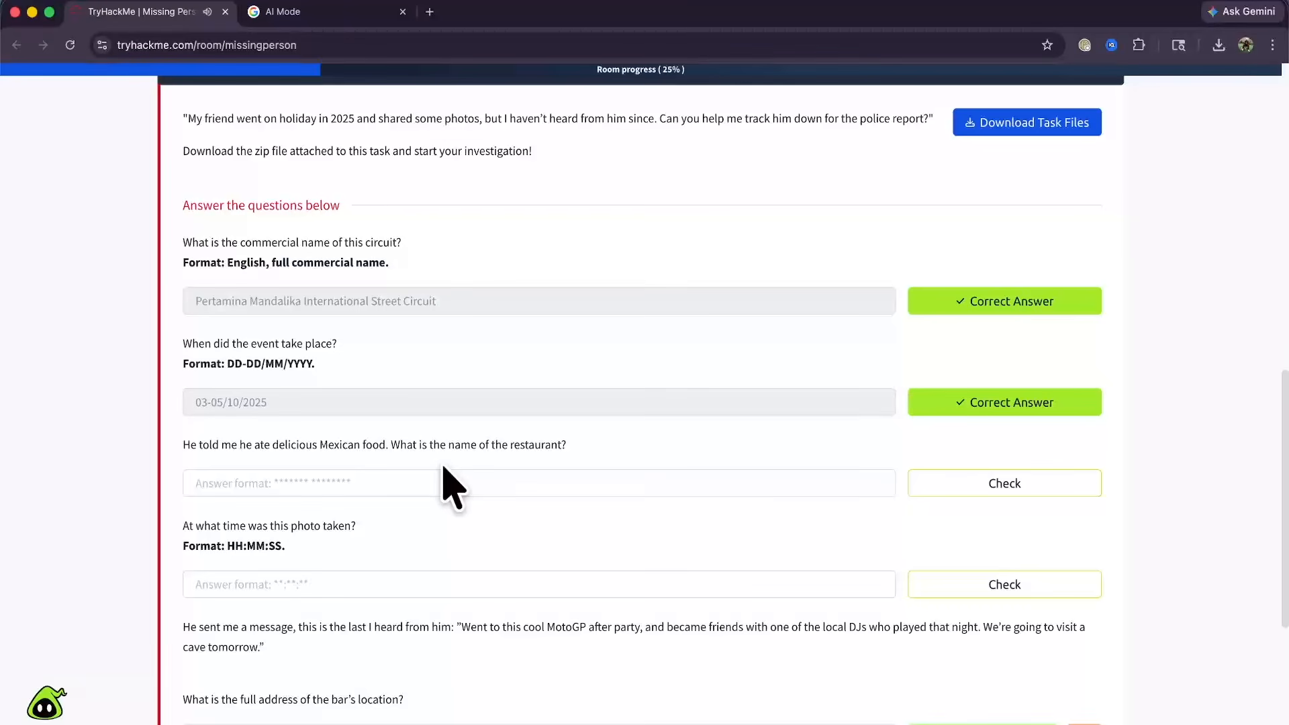
click(330, 16)
scroll(564, 456, down, 2)
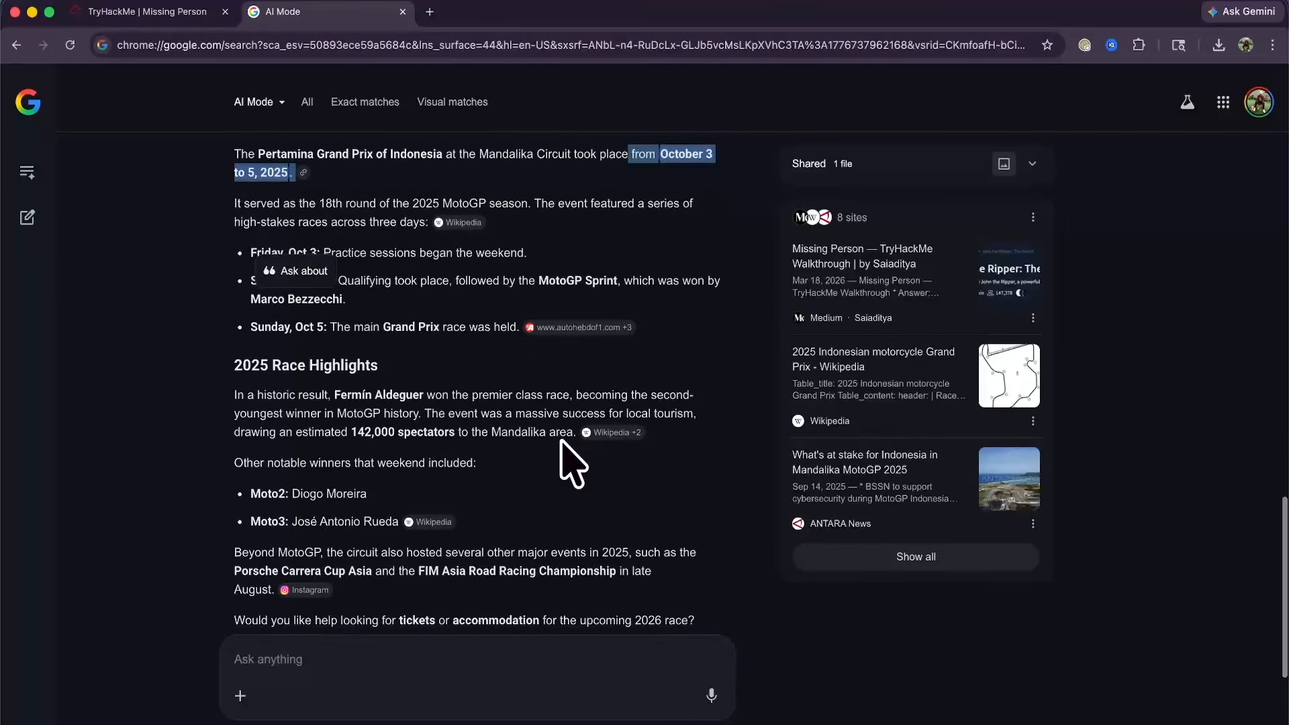
scroll(569, 460, up, 3)
scroll(547, 431, up, 10)
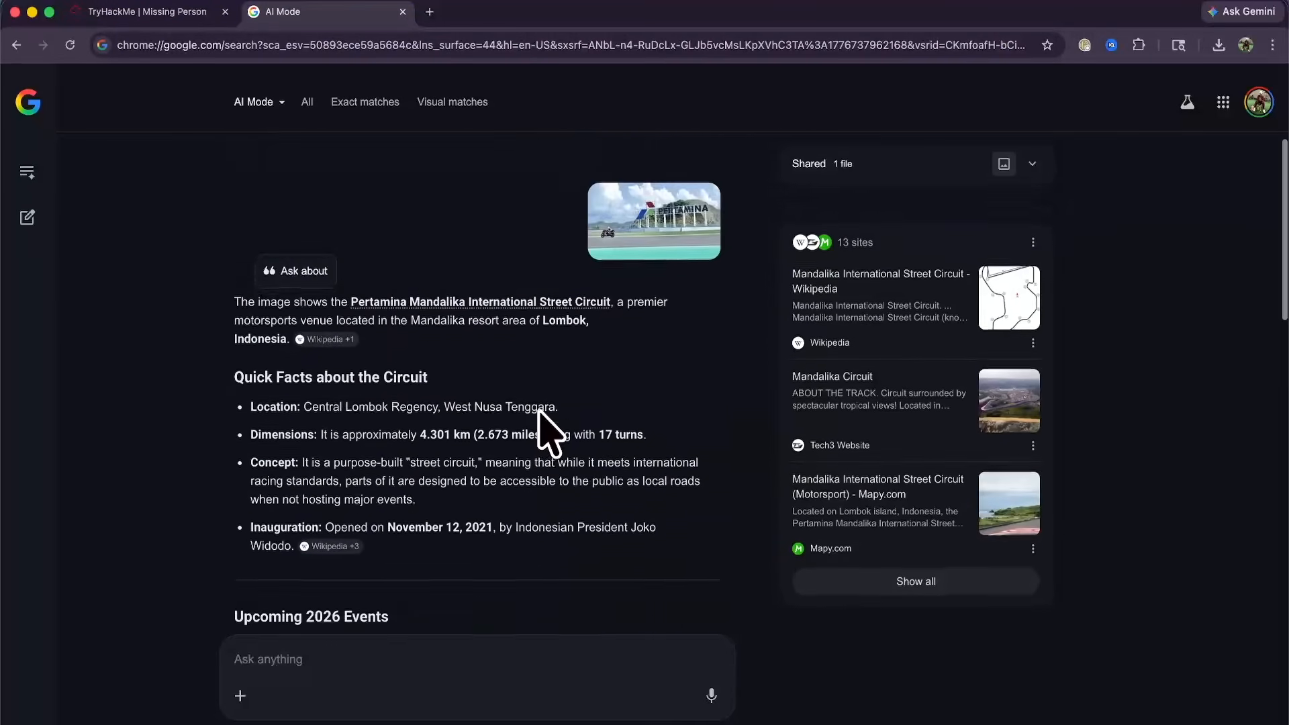
scroll(547, 432, down, 1)
click(309, 103)
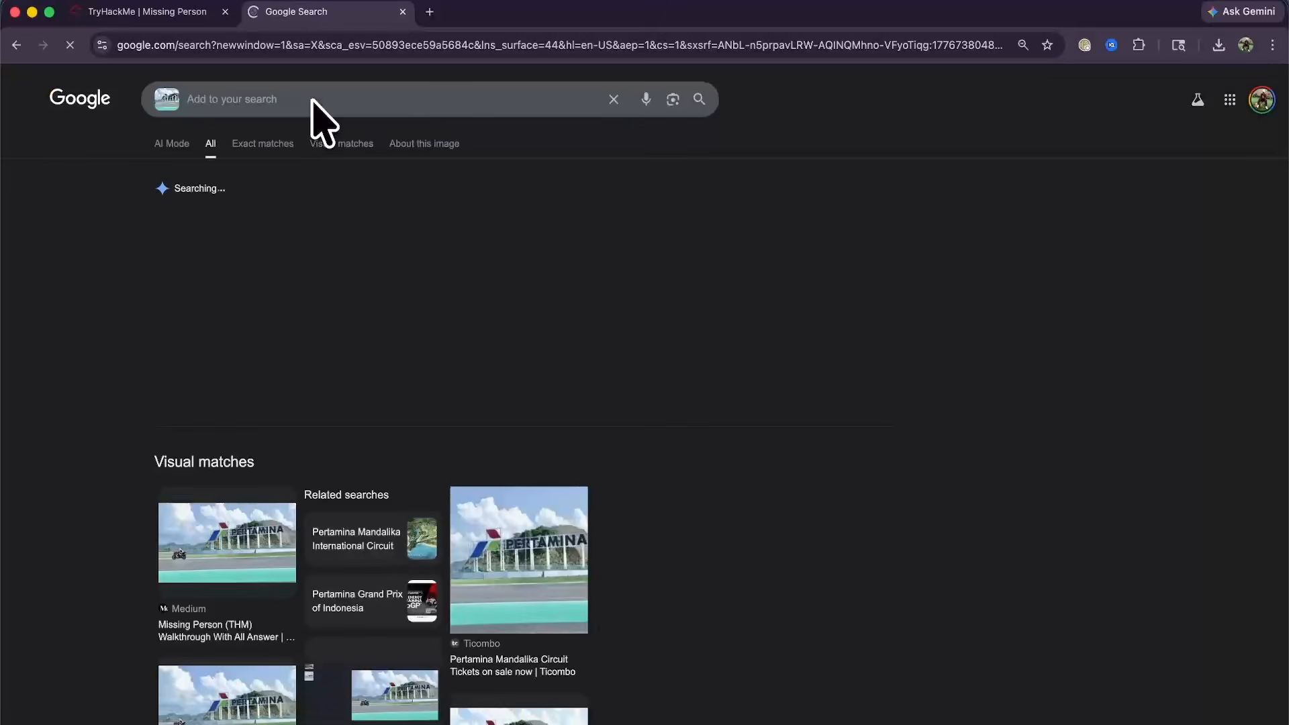
click(613, 99)
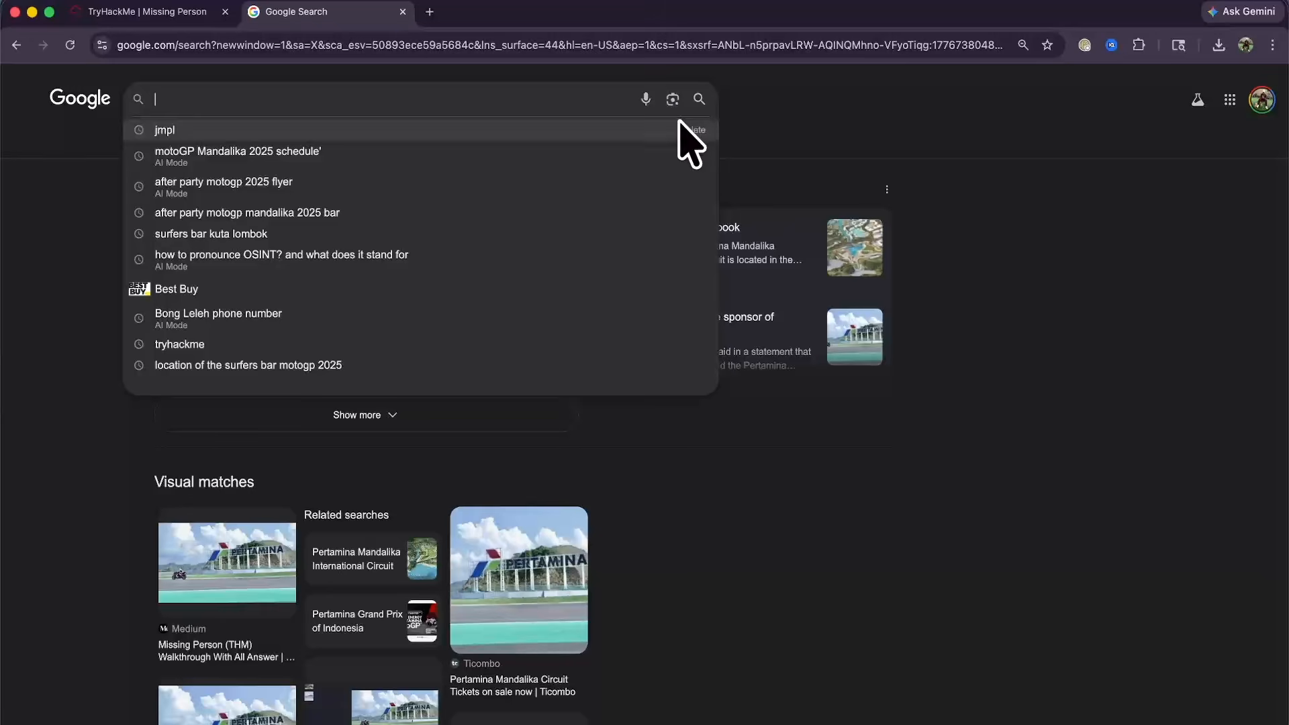
click(673, 101)
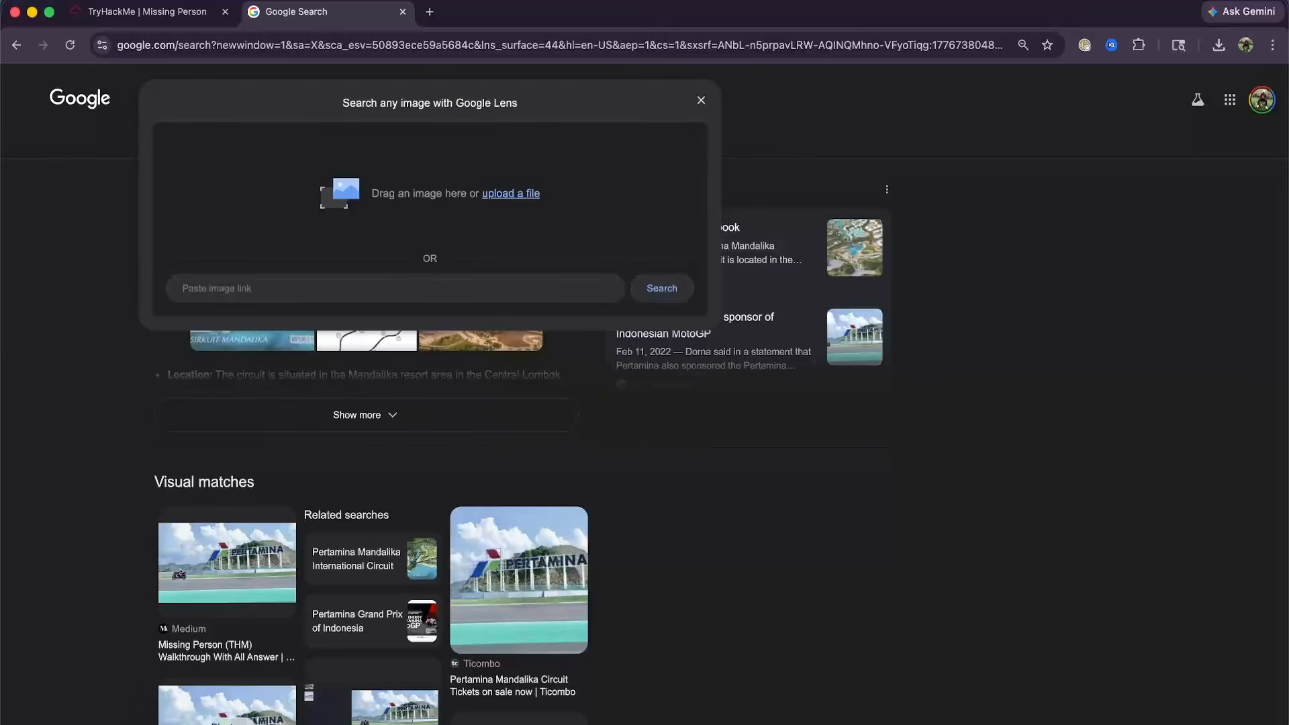
key(super+Tab)
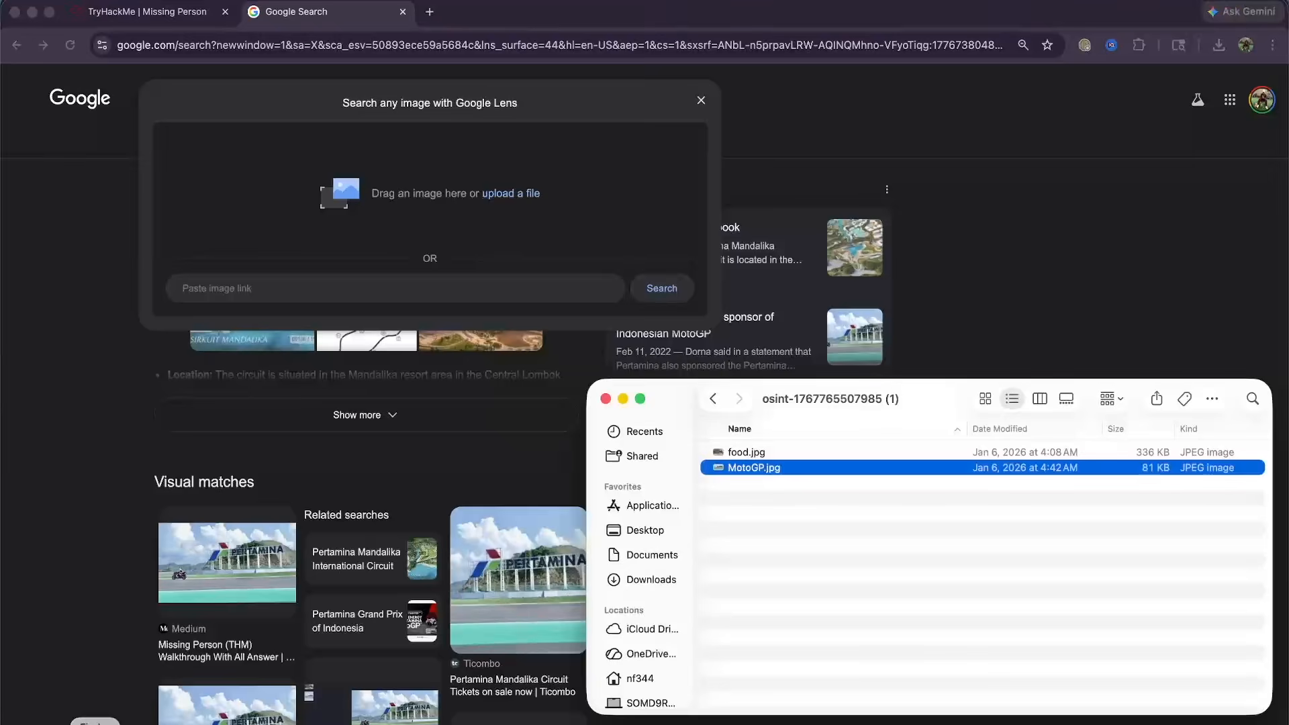
click(760, 453)
drag(760, 453, 357, 195)
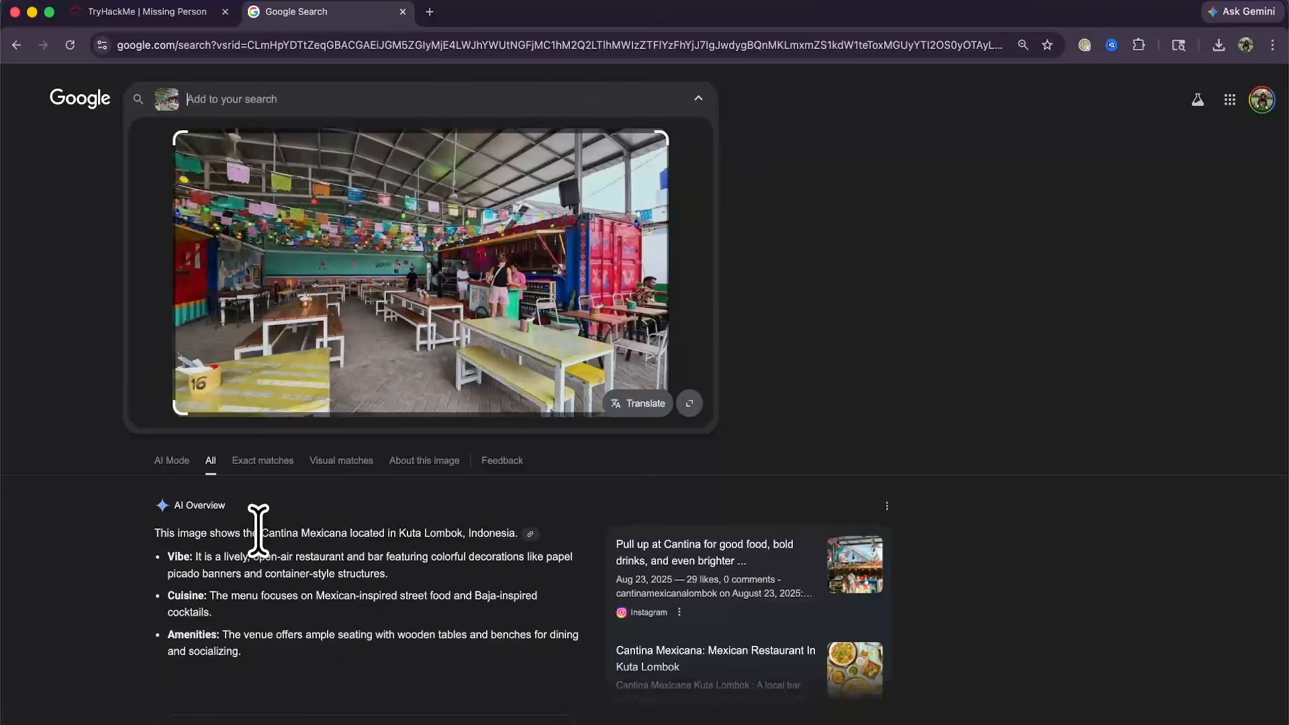
Select the restaurant name "Cantina Mexicana" in the AI Overview of the food.jpg search.
drag(260, 533, 339, 528)
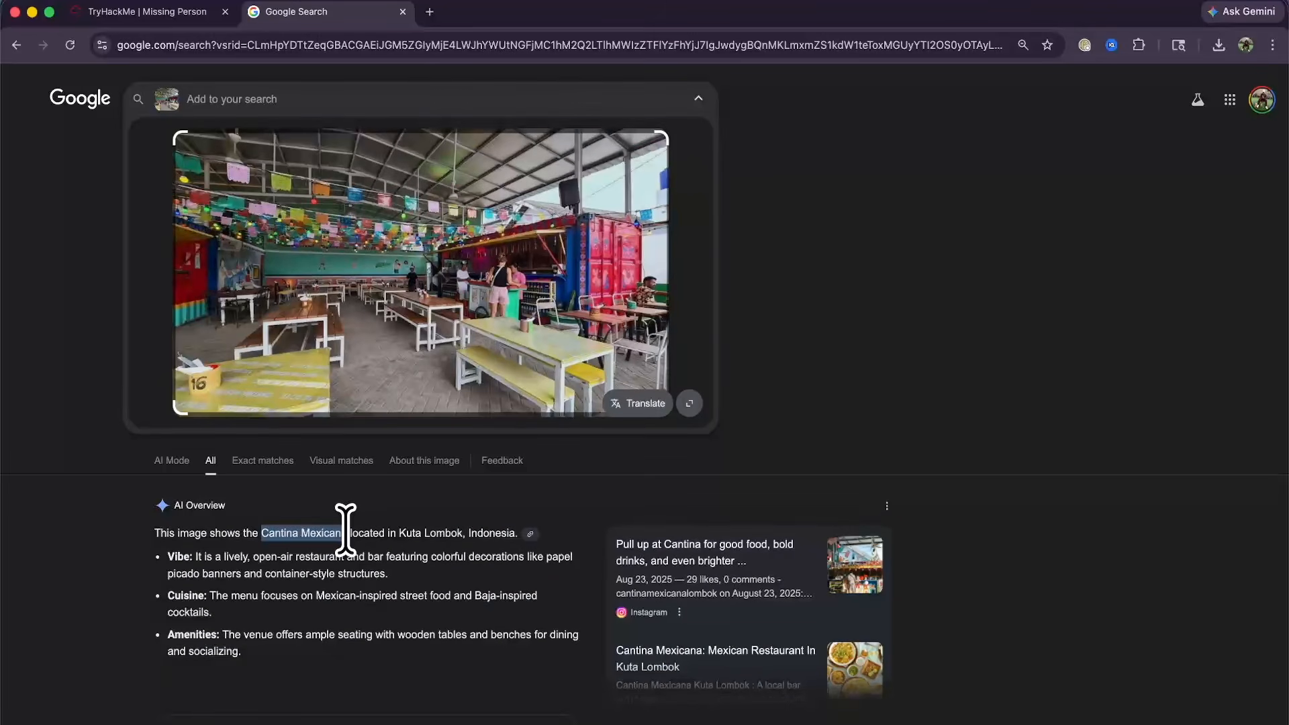
scroll(346, 531, down, 5)
scroll(346, 533, up, 5)
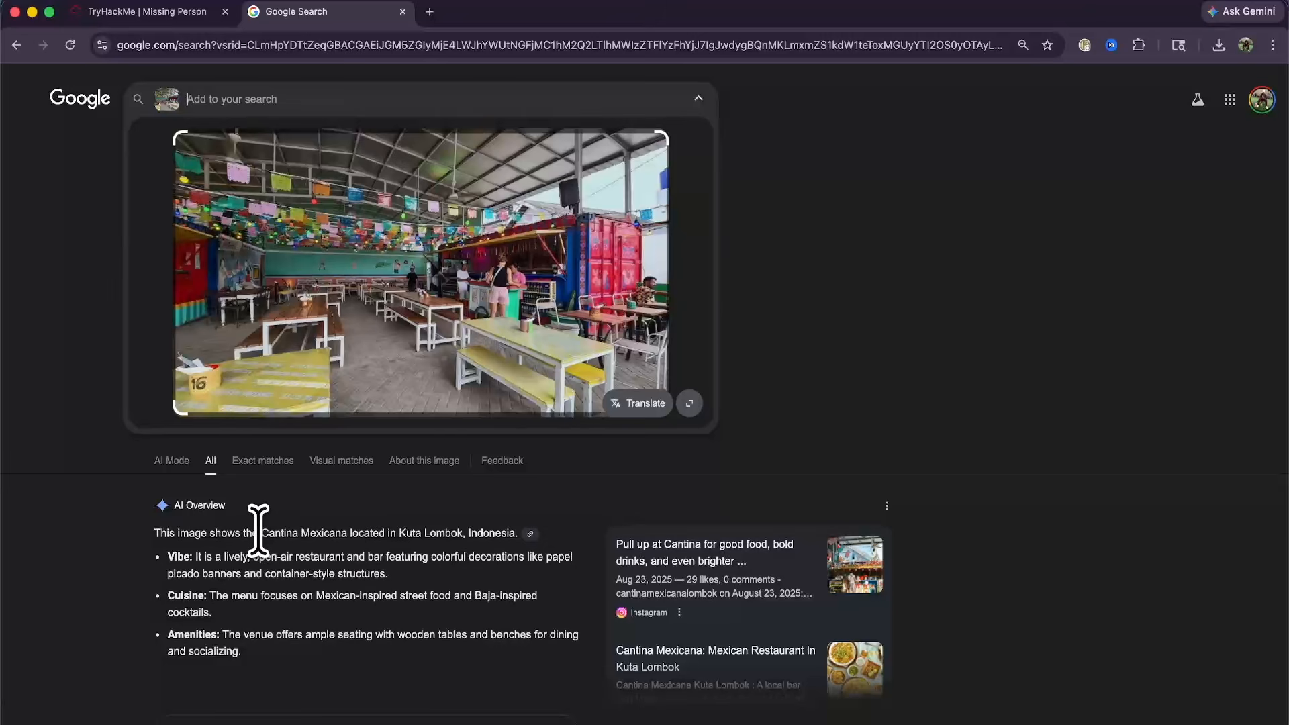
drag(261, 533, 342, 530)
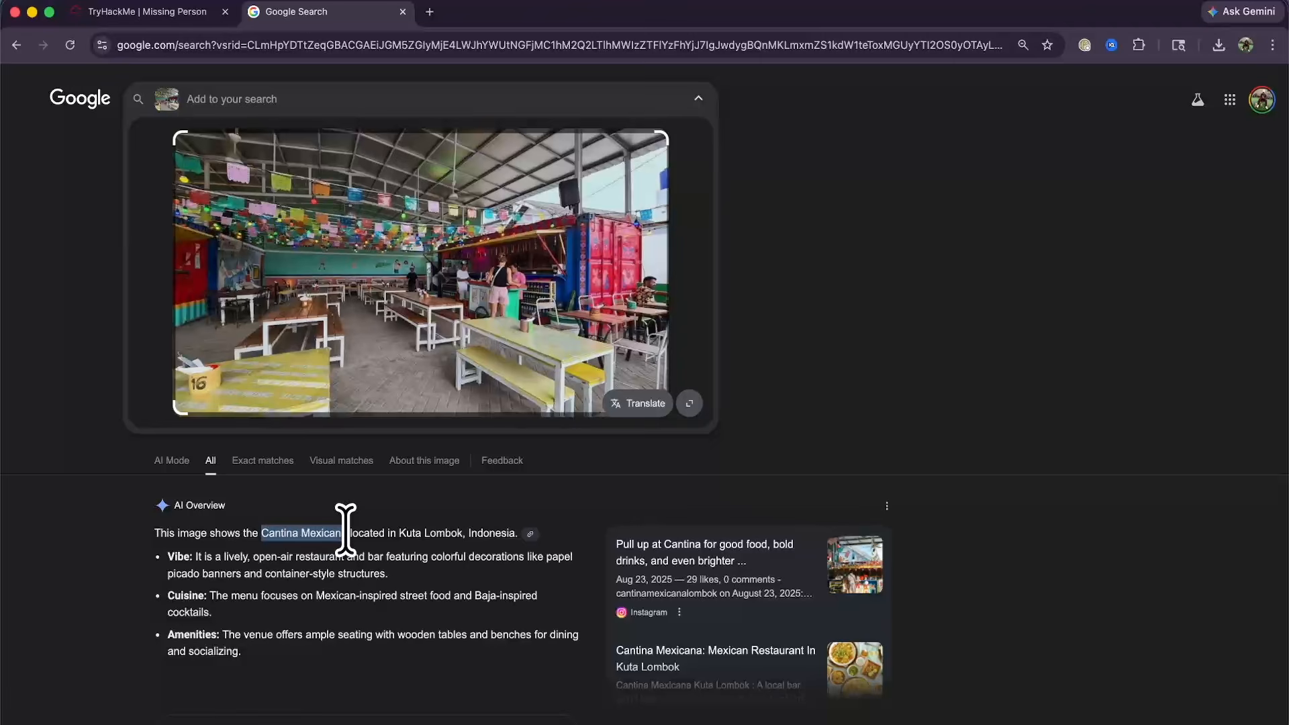
scroll(346, 537, down, 5)
Submit "Cantina Mexicana" as the answer to the room's question about the Mexican restaurant's name.
click(195, 12)
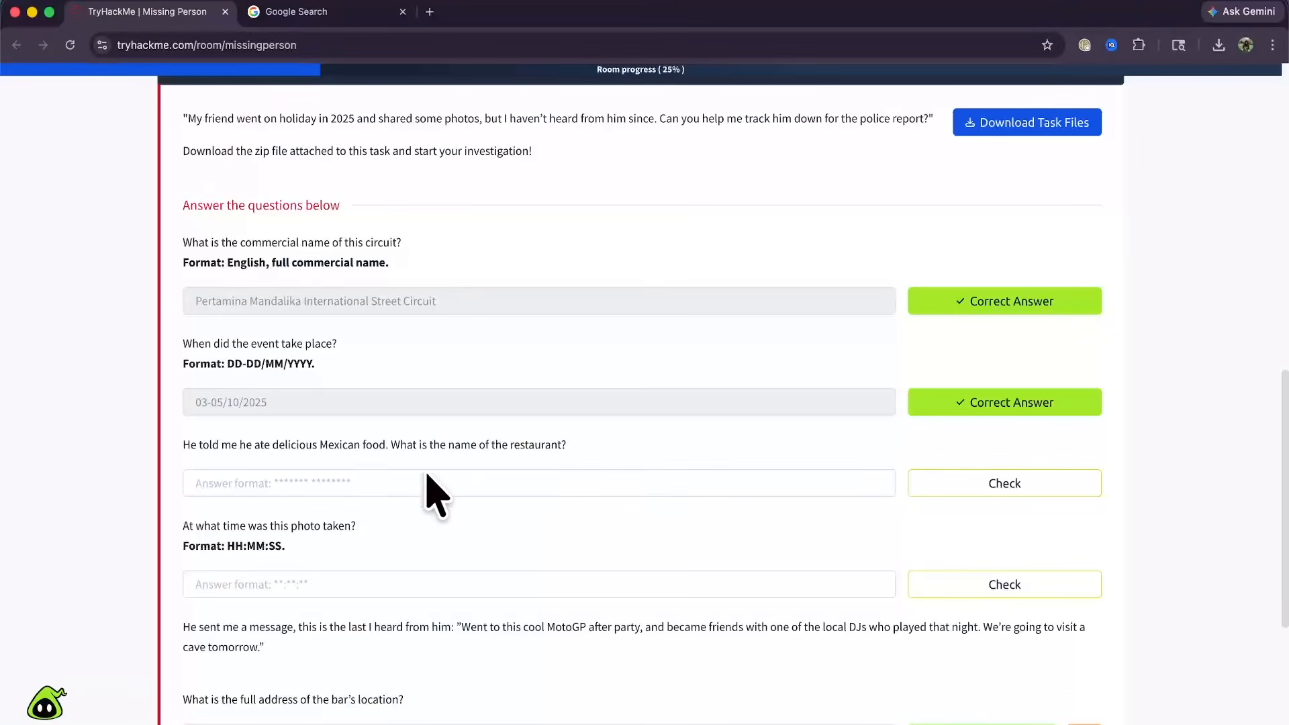
click(348, 479)
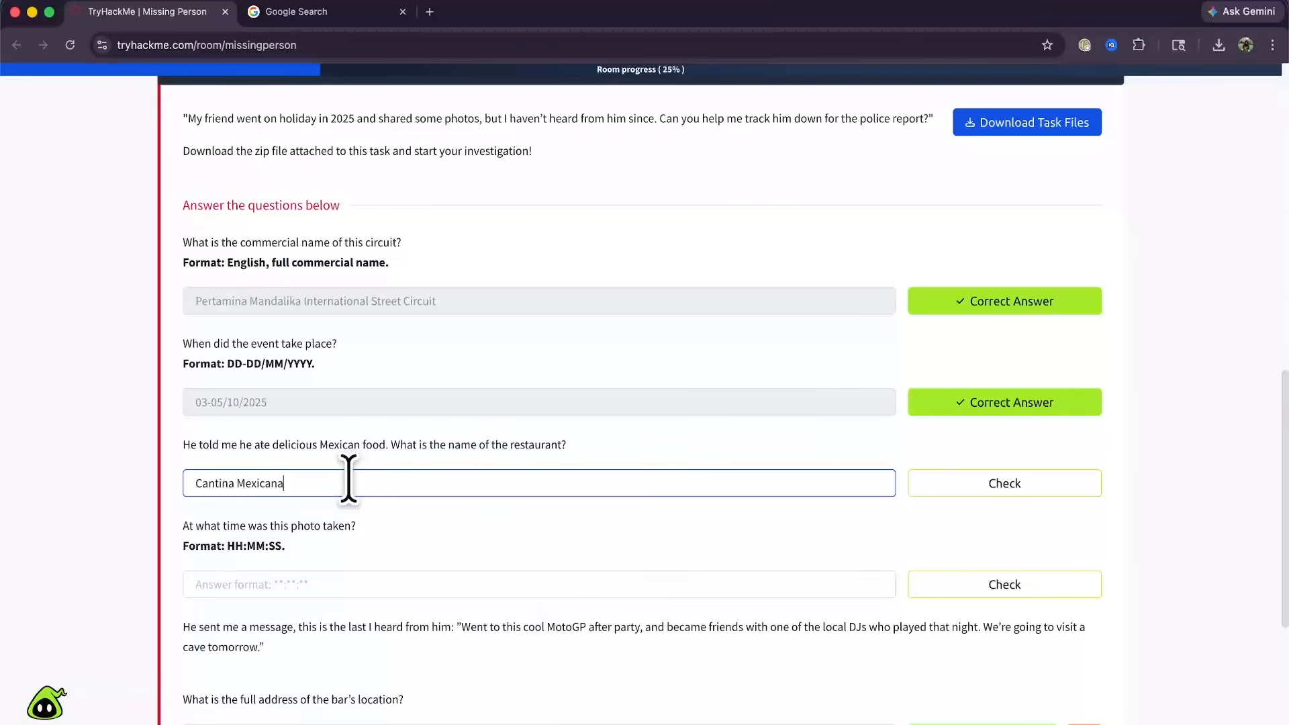
click(993, 485)
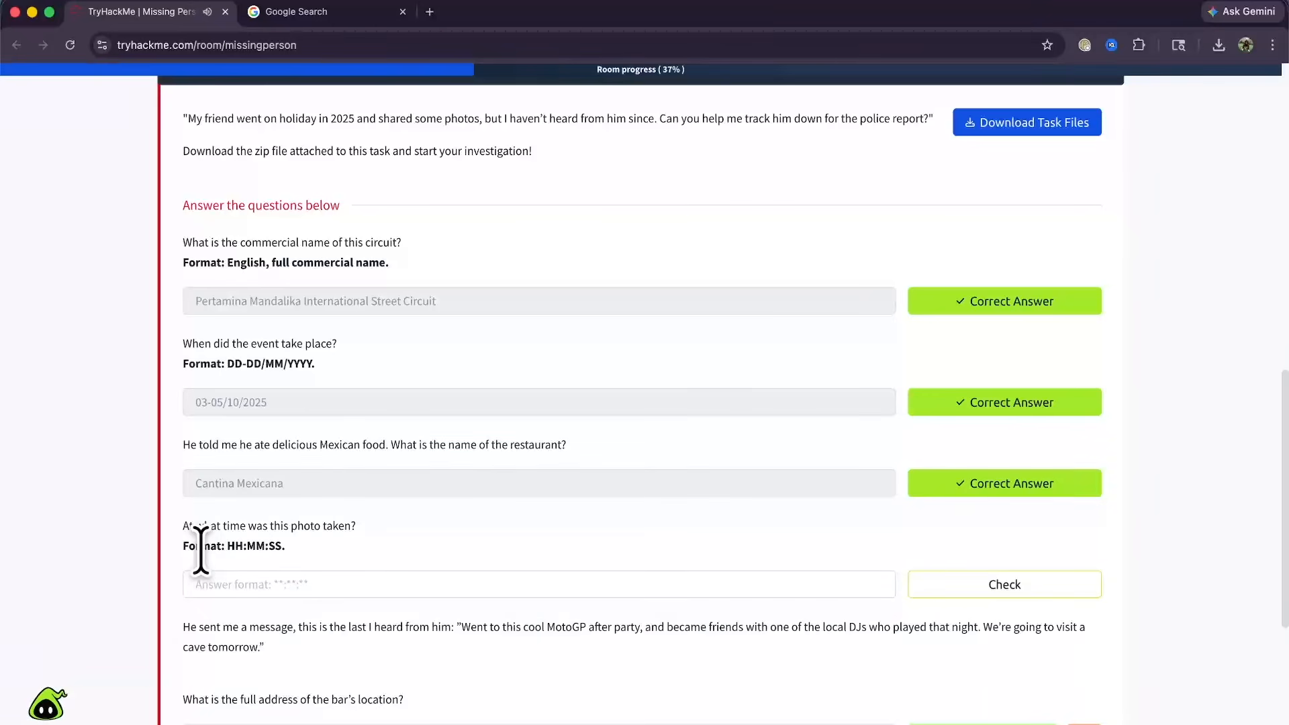
Check the photo time question and examine the ExifTool output for food.jpg in Terminal, highlighting the Date/Time Original field.
drag(181, 525, 364, 539)
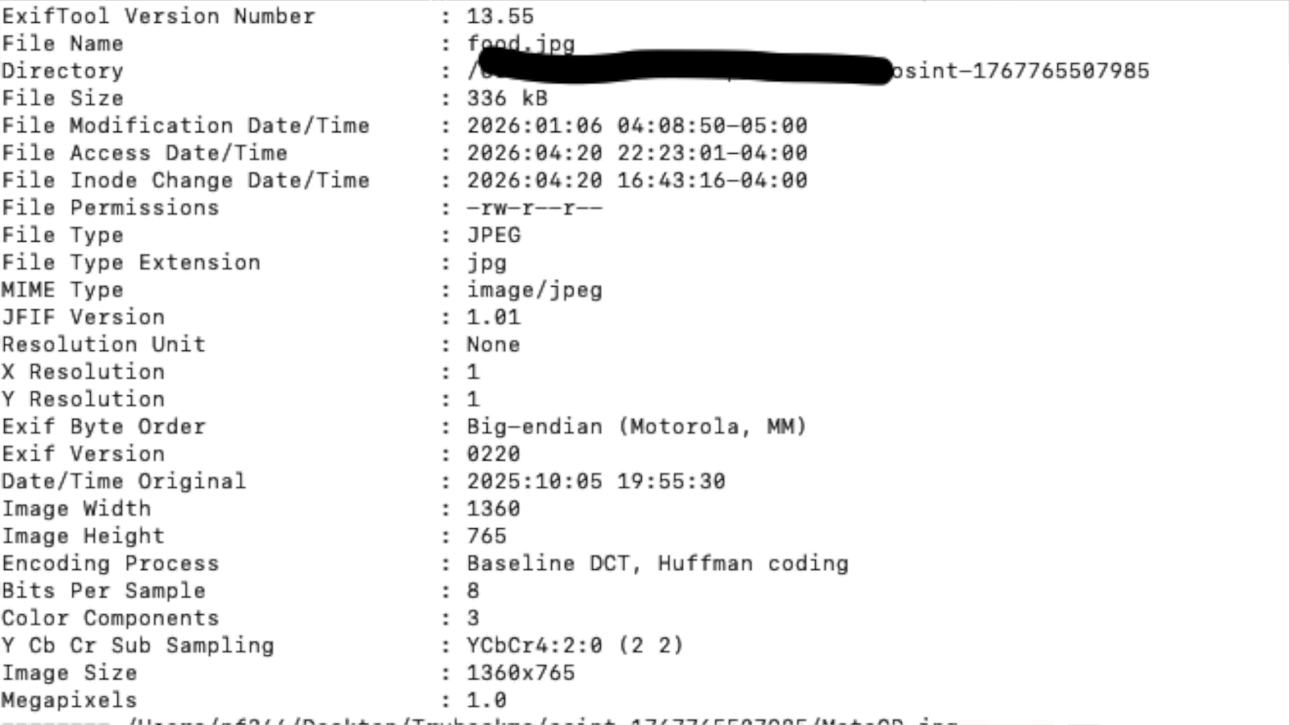
scroll(432, 462, down, 3)
scroll(430, 438, down, 5)
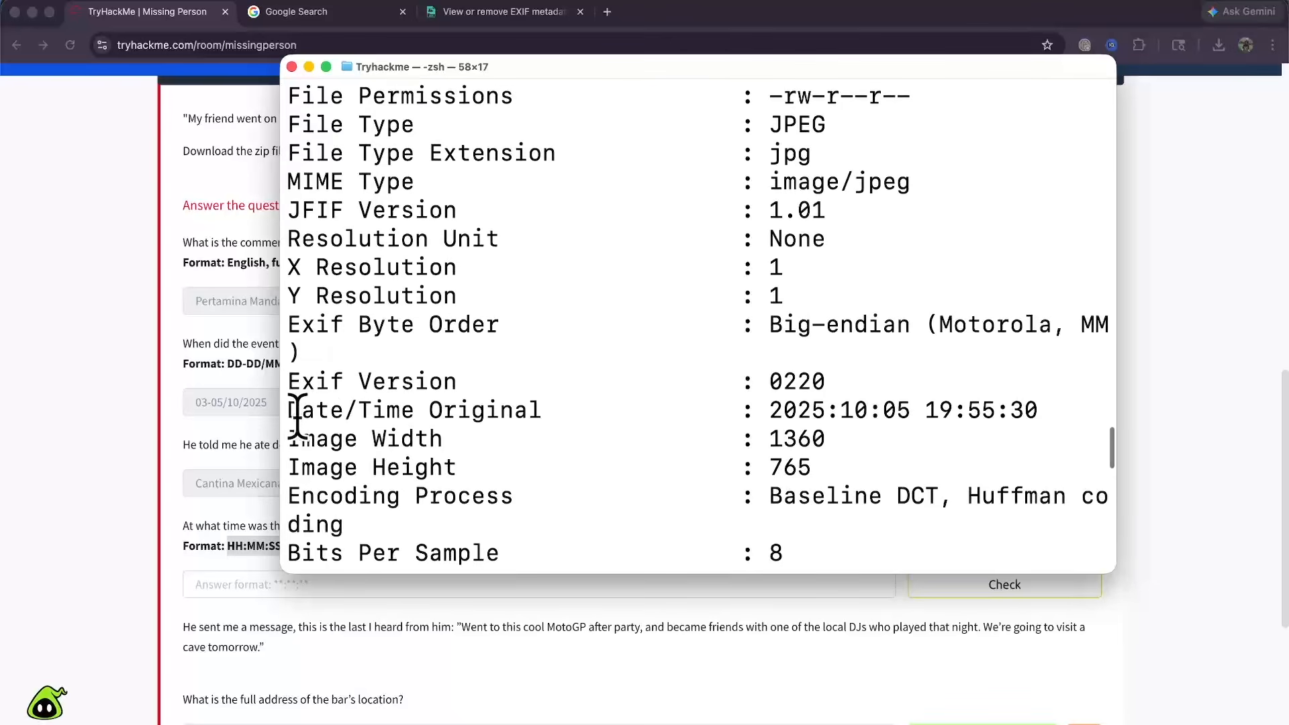
drag(292, 413, 769, 414)
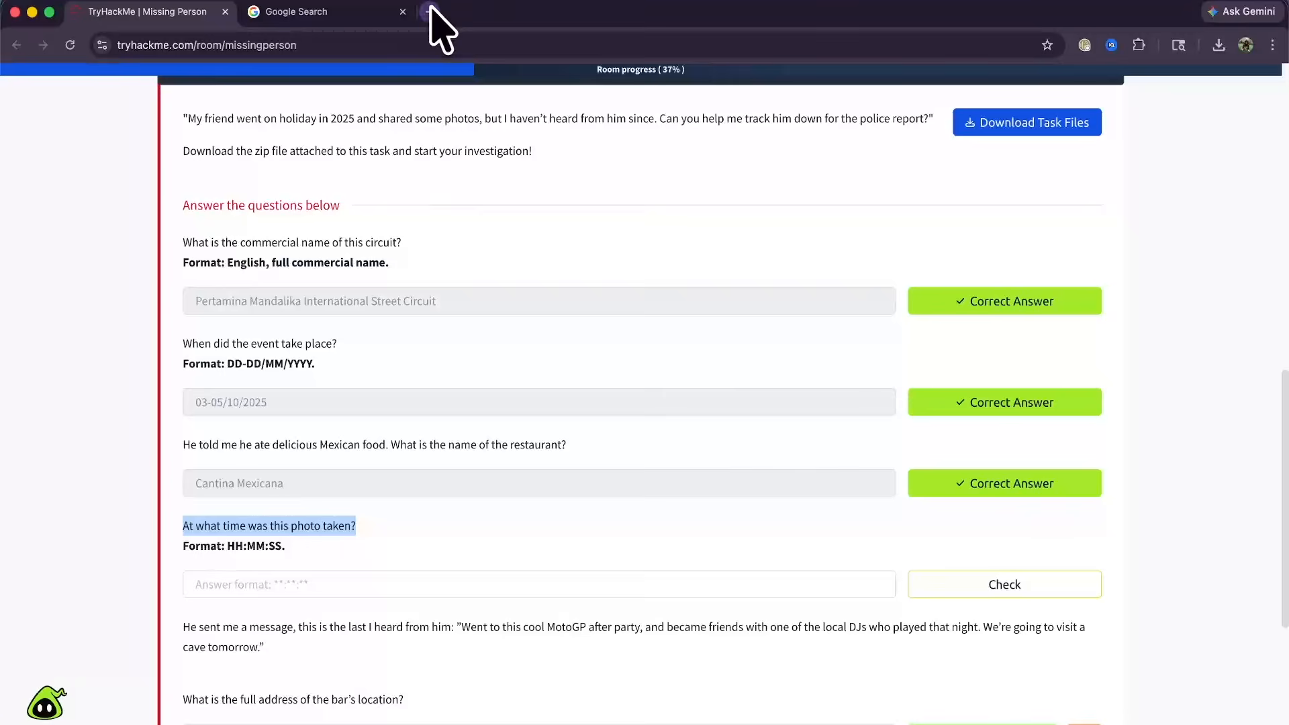
Open the online EXIF data viewer jimpl.com in a new browser tab.
click(433, 11)
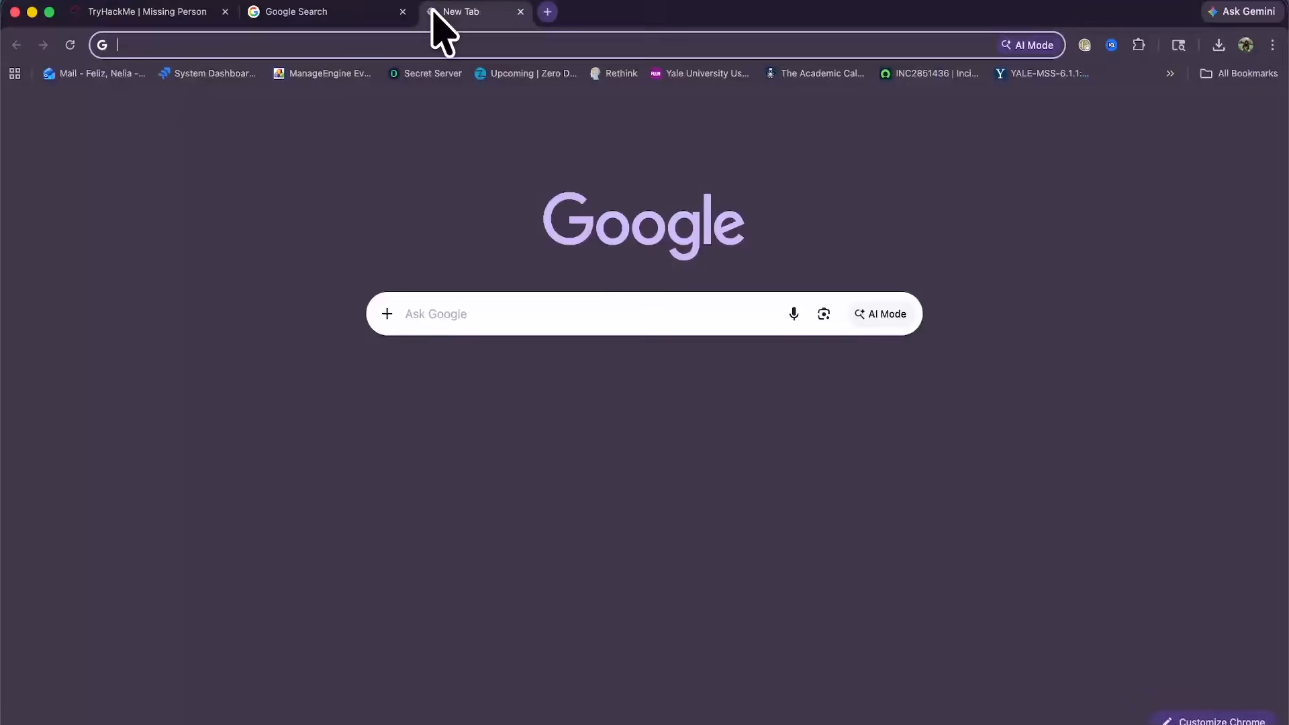
text(jim)
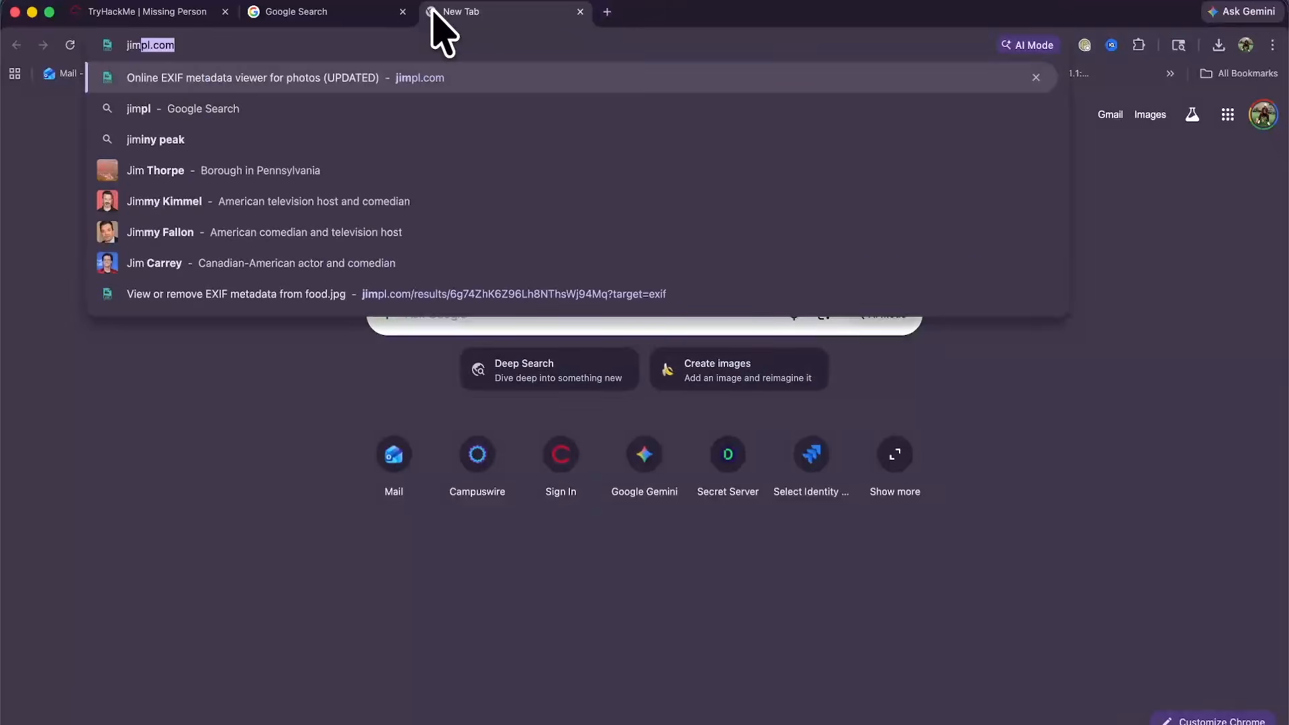
key(Return)
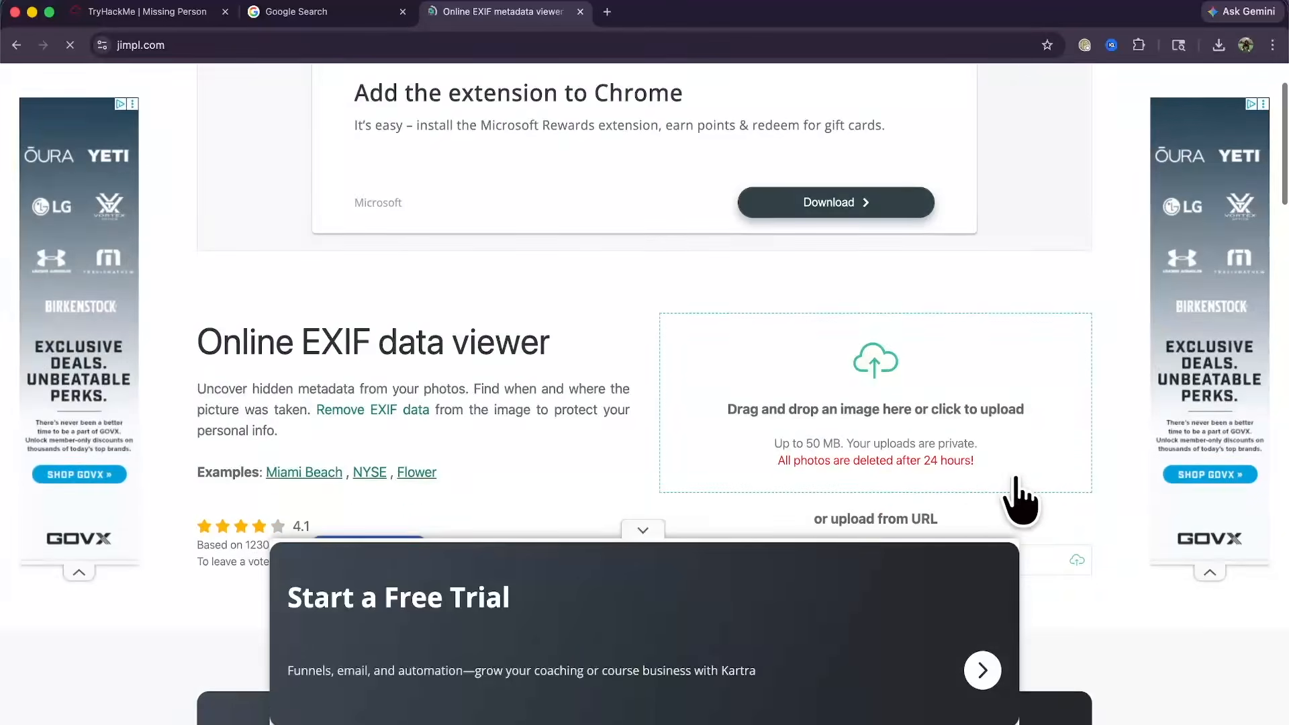
click(1021, 493)
click(307, 145)
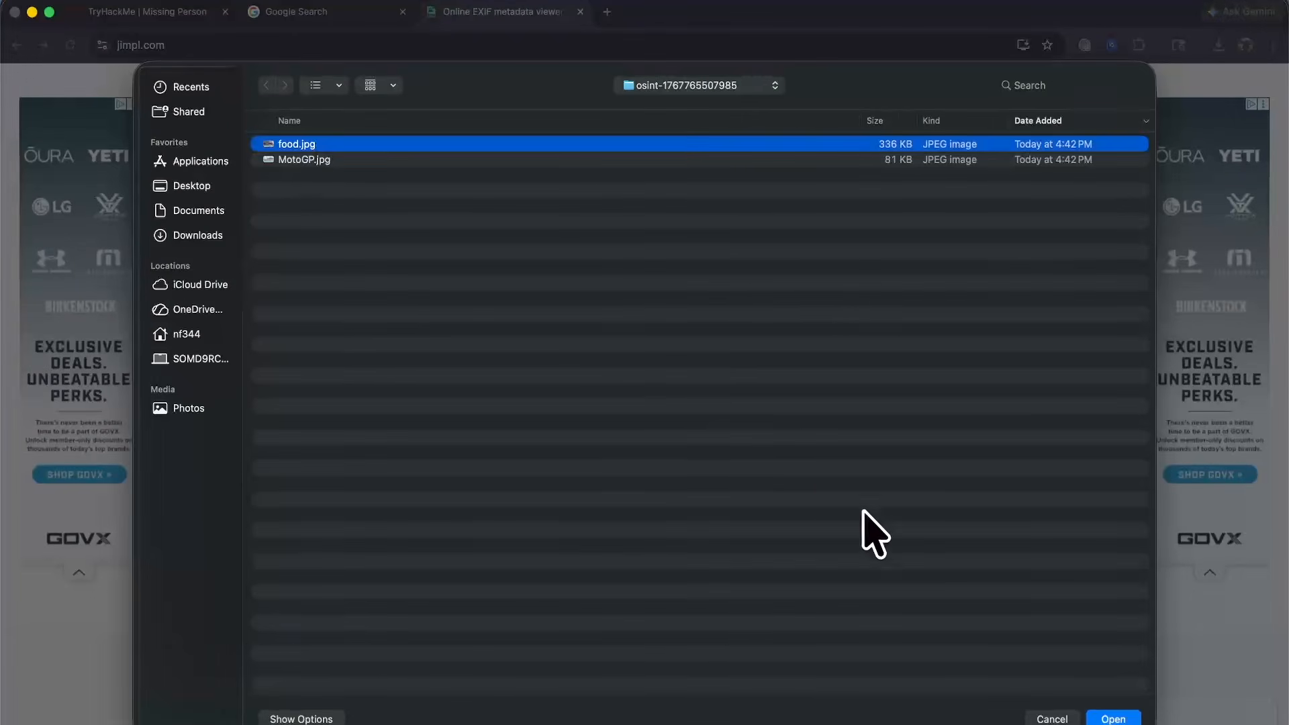
click(1119, 719)
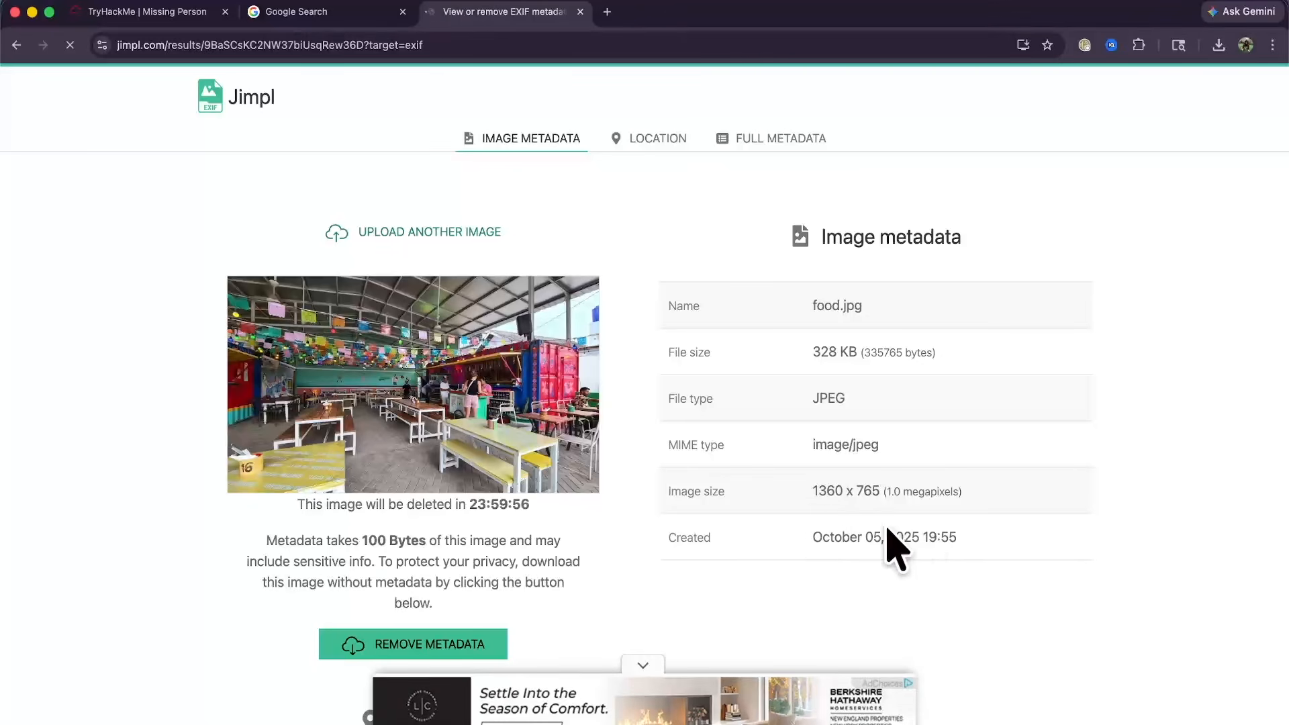
triple_click(969, 536)
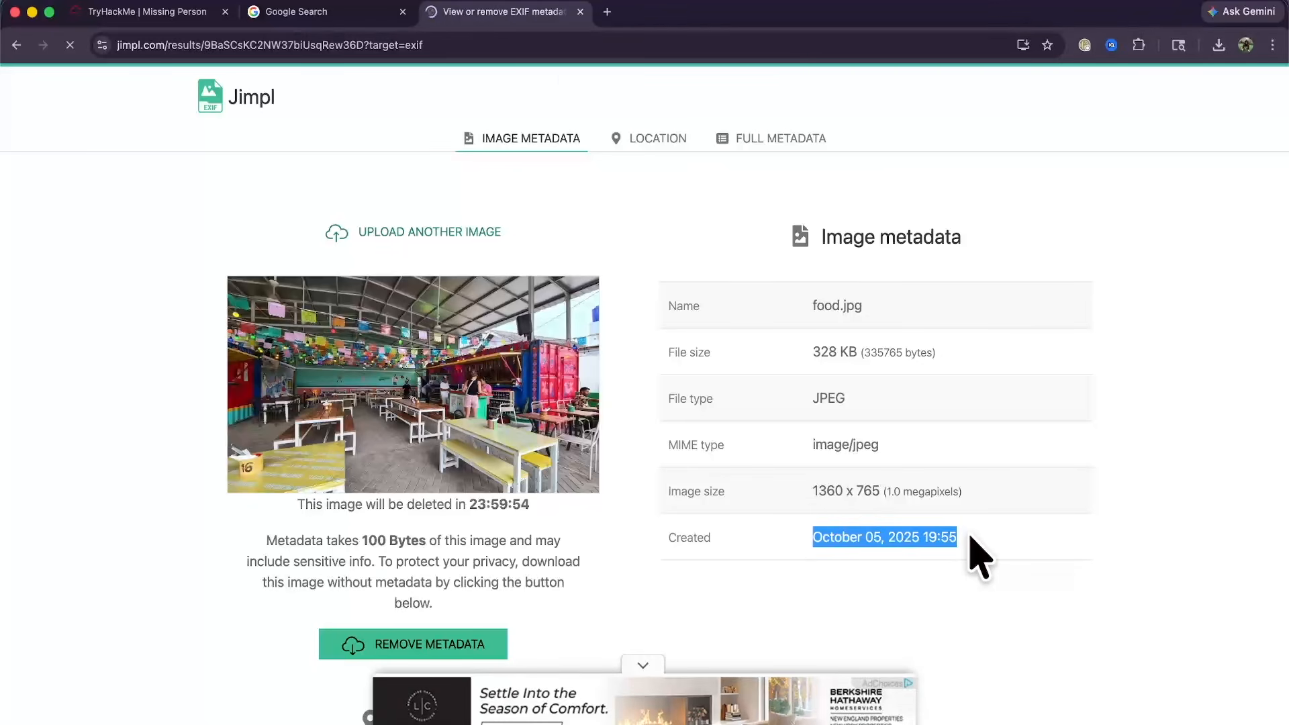
Compare the HH:MM:SS format required by the room's photo time question with the Created time in the Jimpl results, dismissing the ad.
click(158, 22)
click(339, 558)
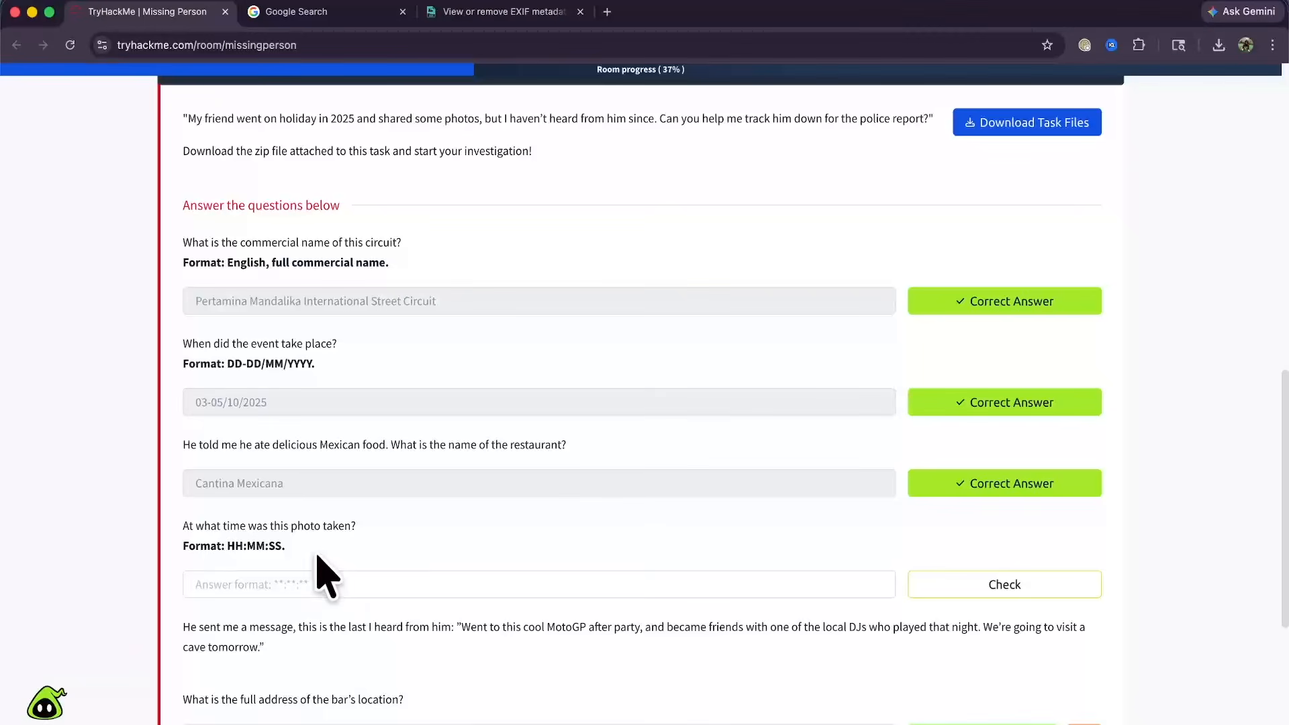
drag(228, 545, 298, 564)
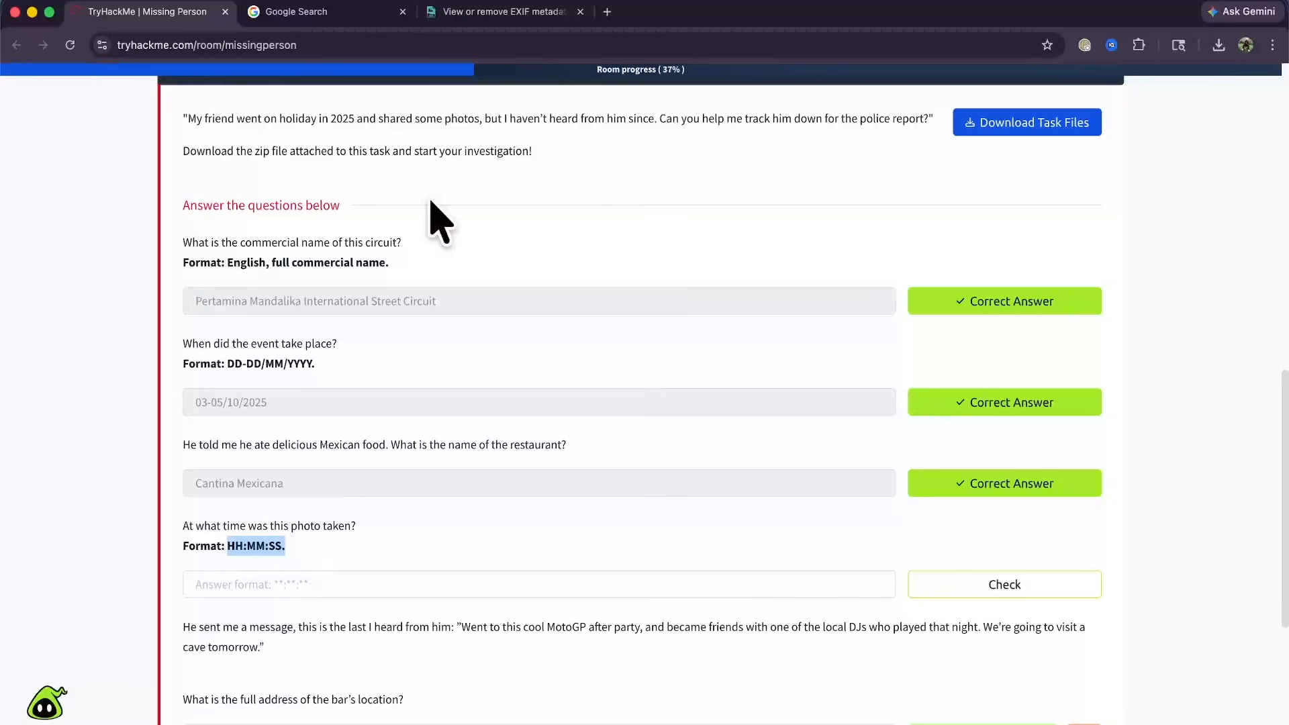
click(489, 13)
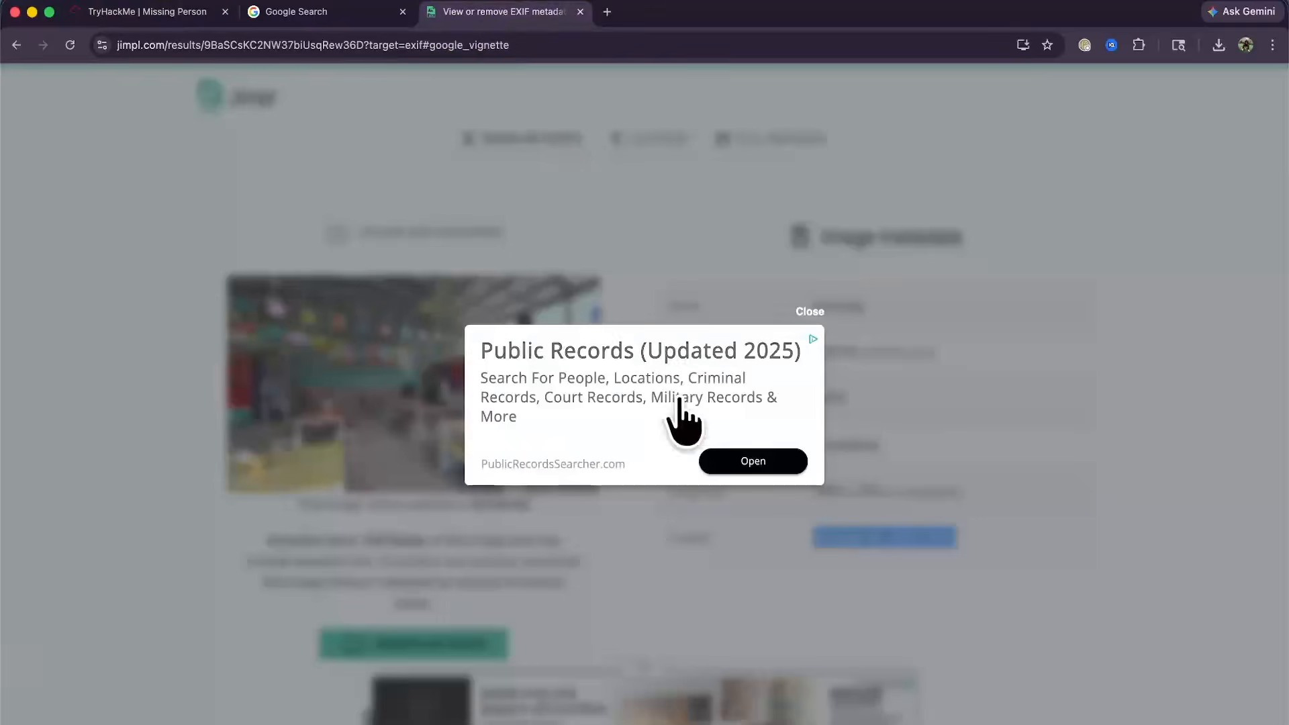
click(809, 311)
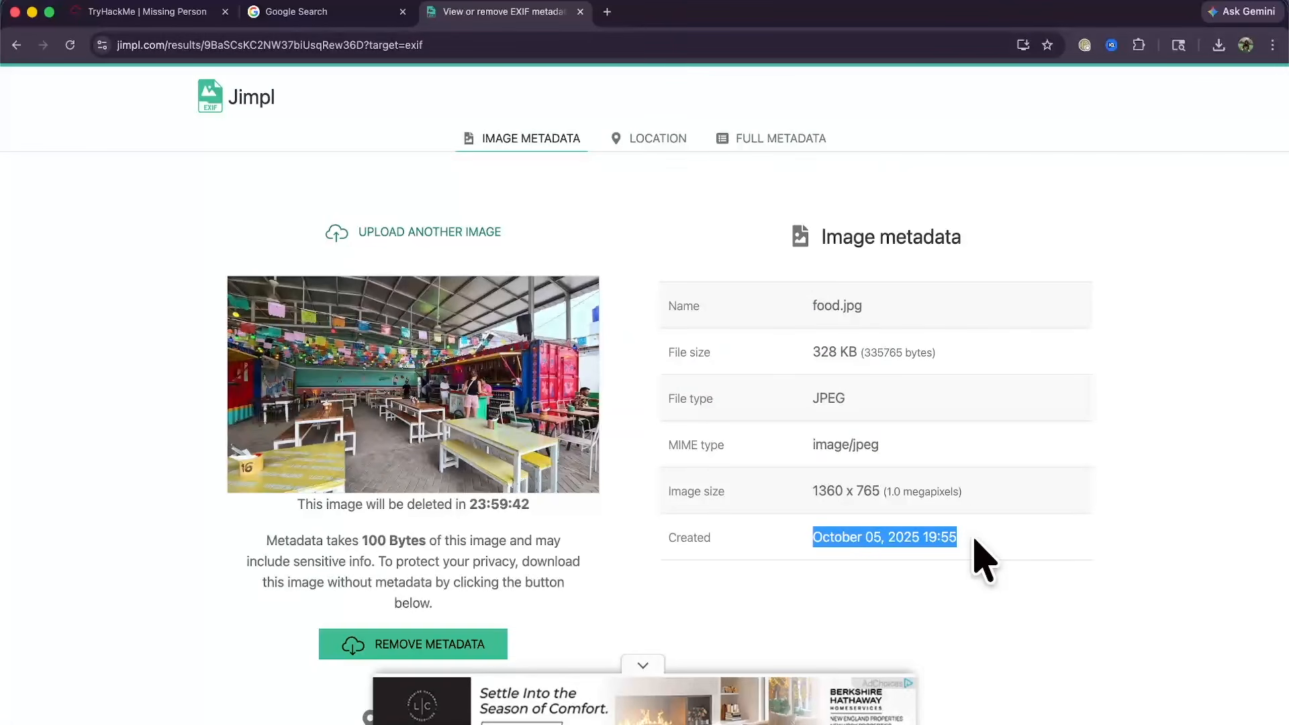
click(160, 12)
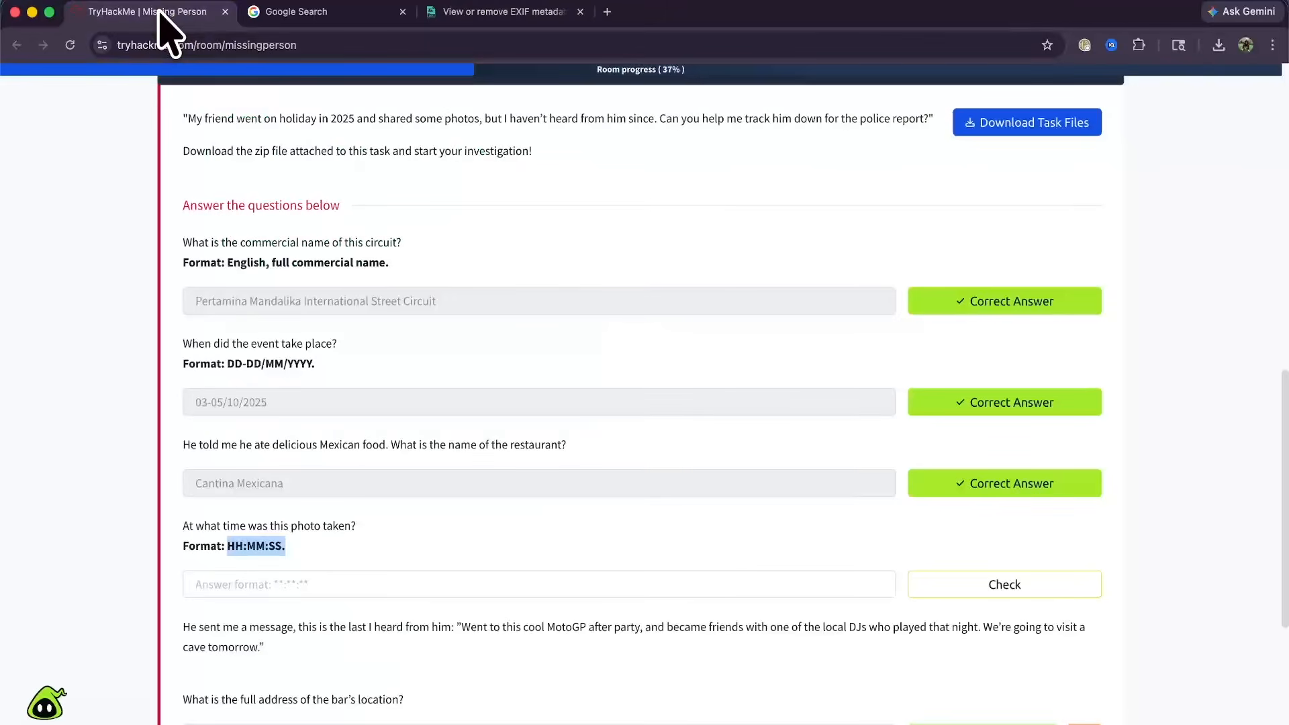
key(super+Tab)
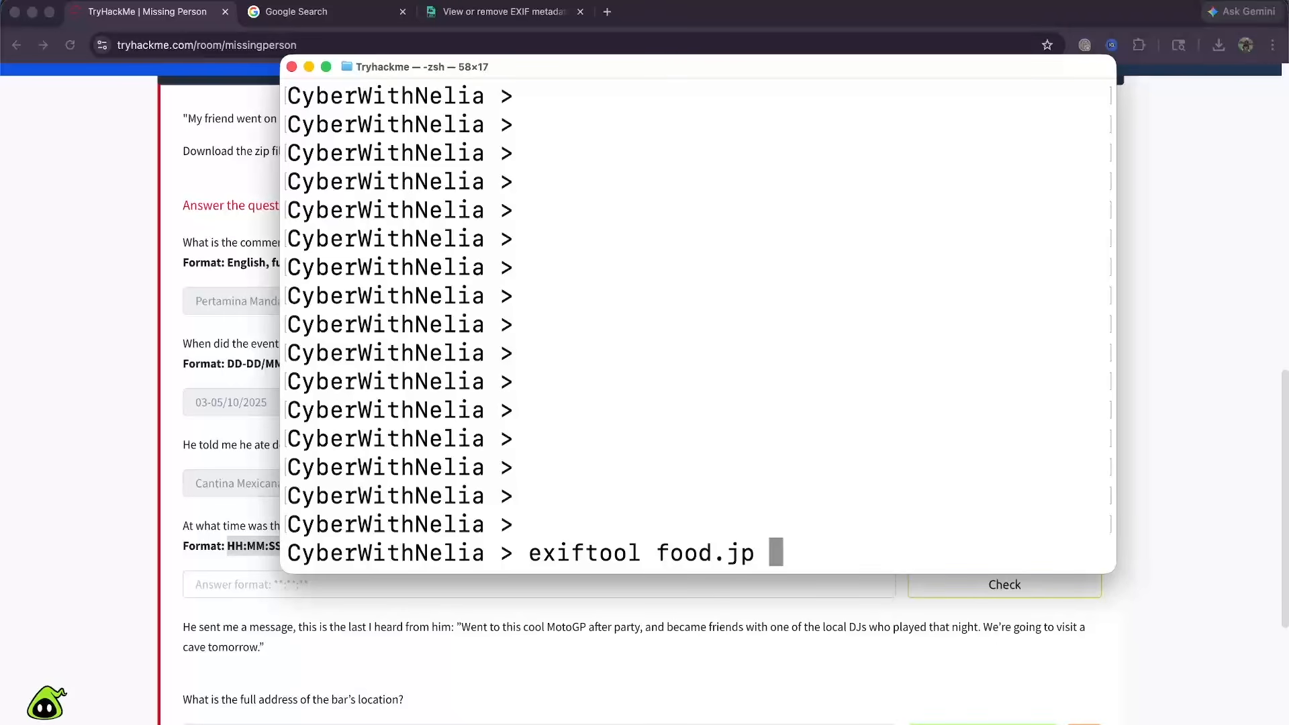
key(super+v)
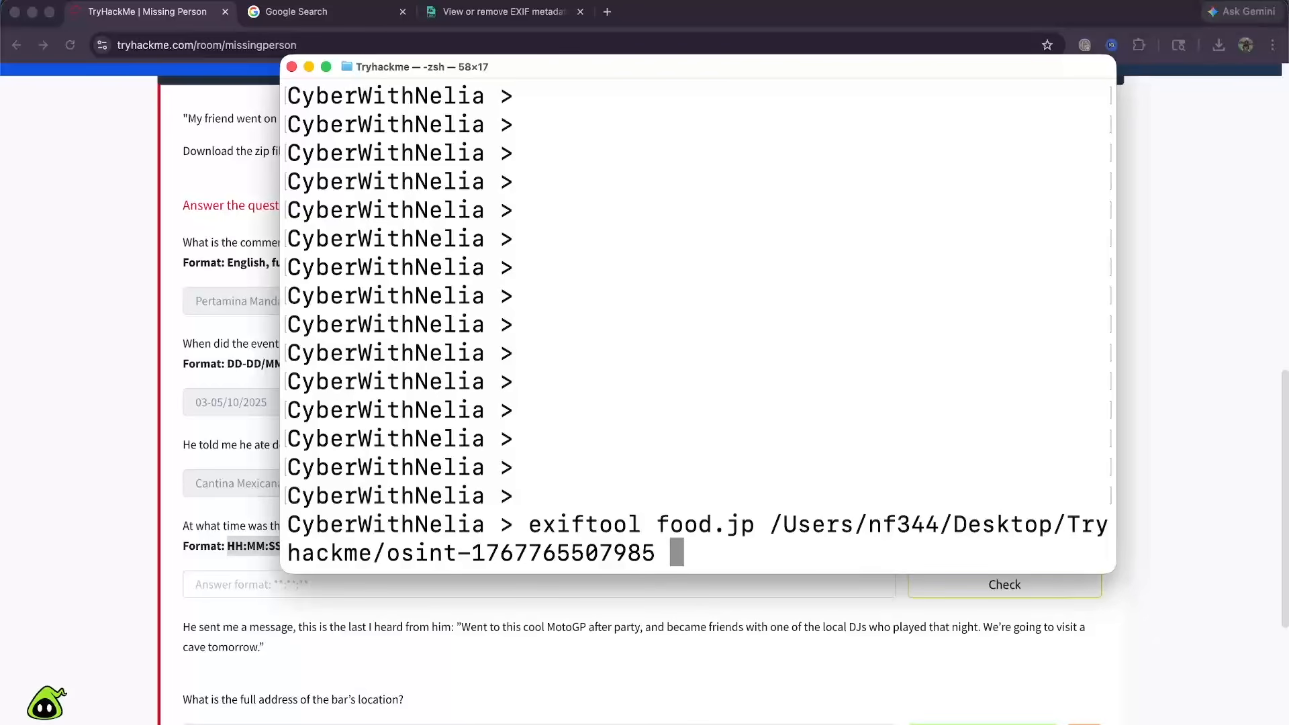
key(Return)
Examine the ExifTool output for both photos and highlight the Date/Time Original line of food.jpg.
scroll(813, 403, up, 8)
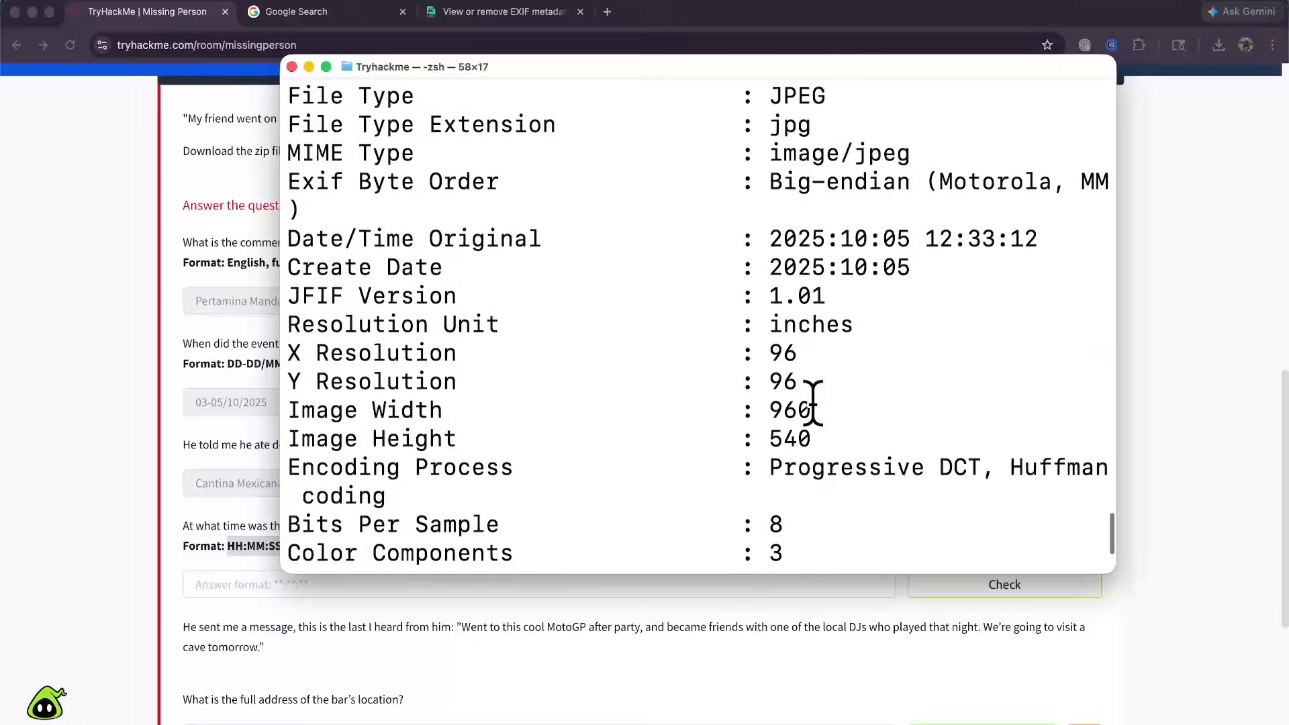
scroll(812, 402, up, 7)
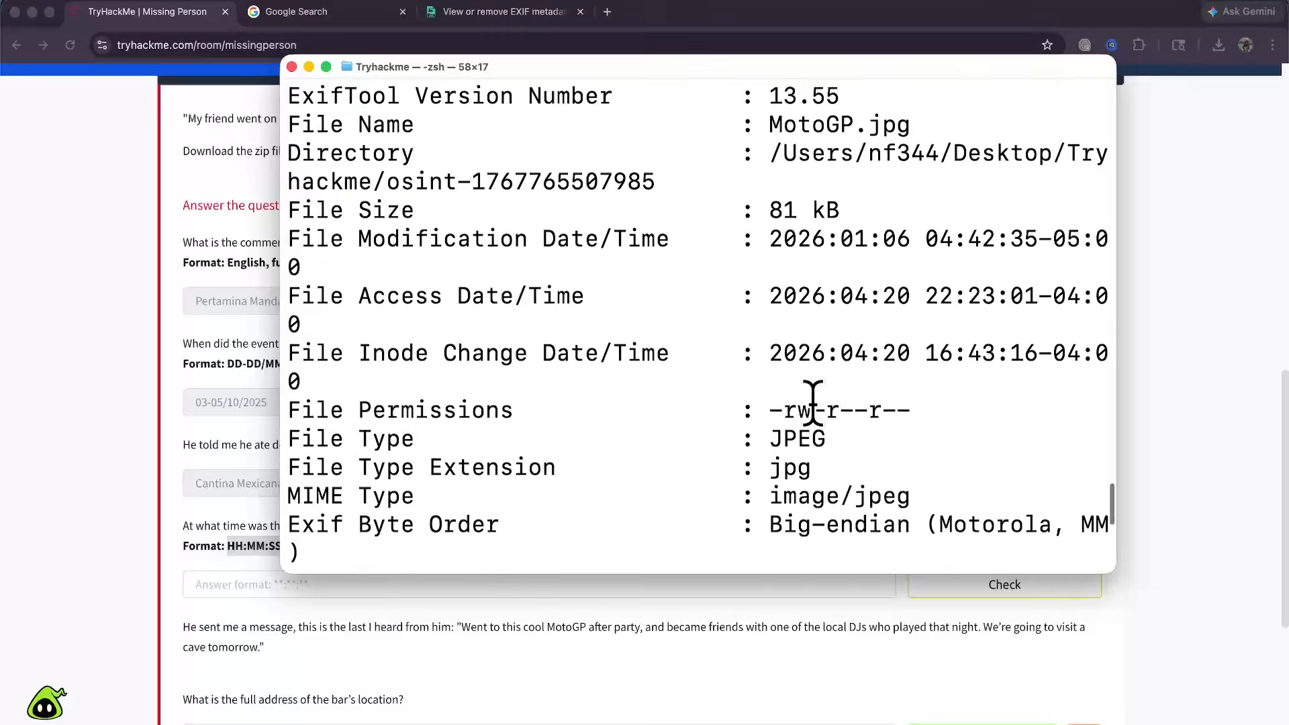
scroll(812, 402, up, 4)
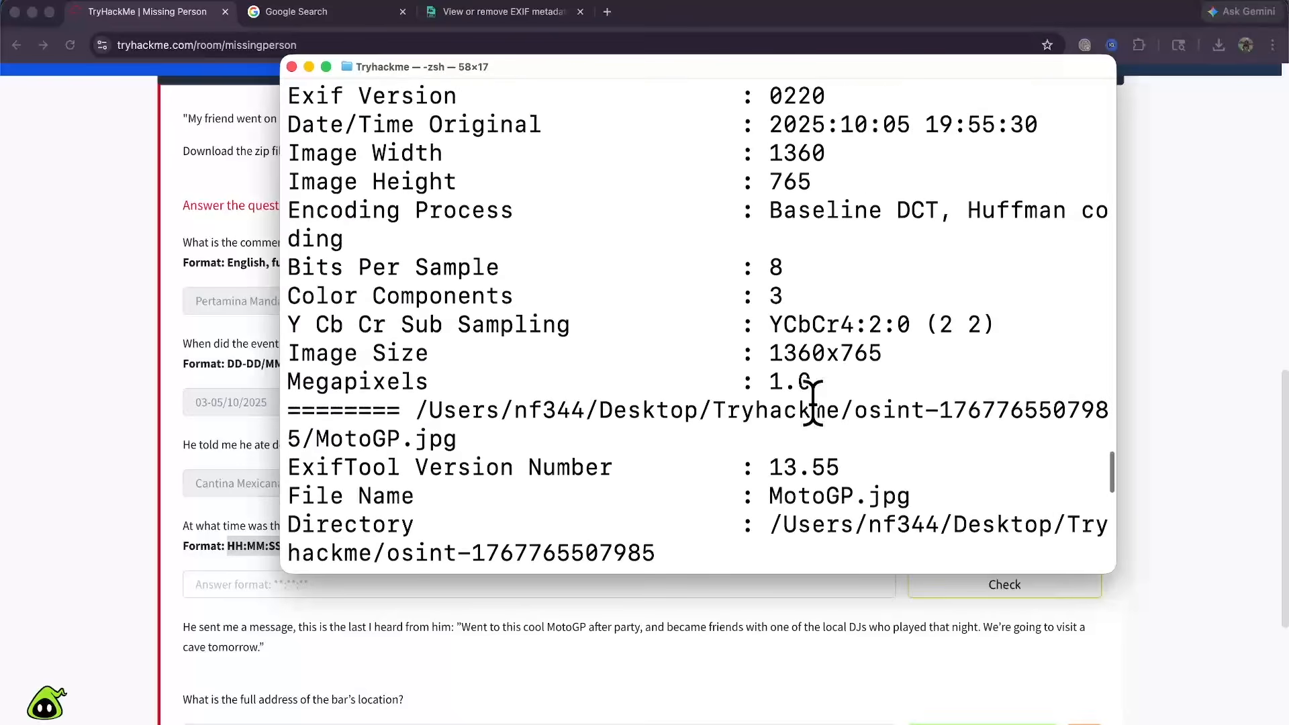
scroll(812, 402, up, 5)
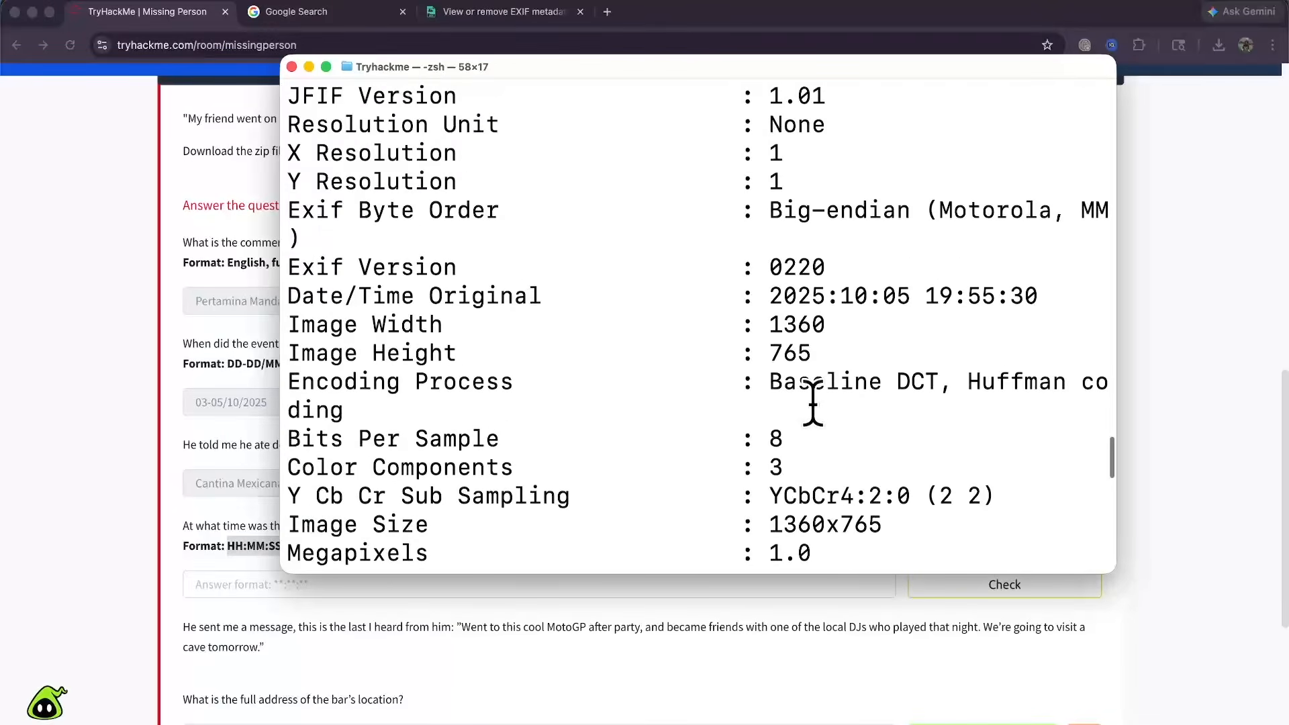
scroll(812, 402, up, 9)
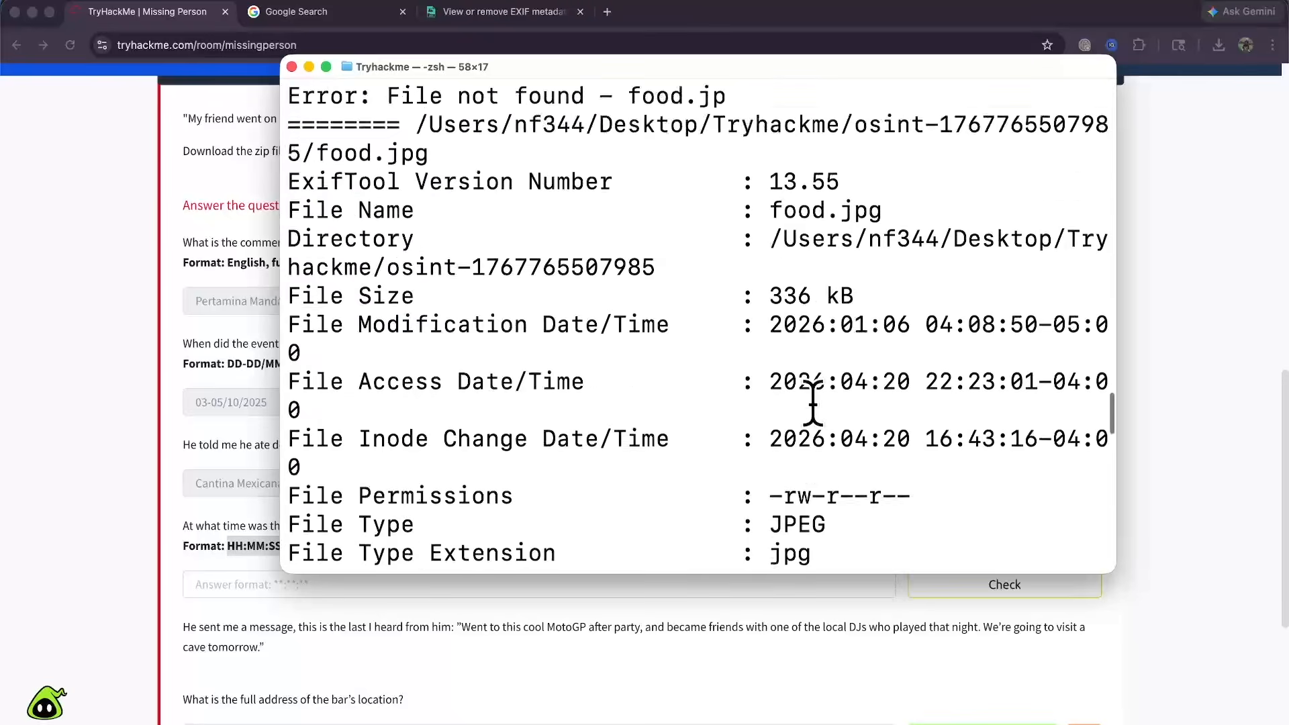
scroll(812, 403, down, 4)
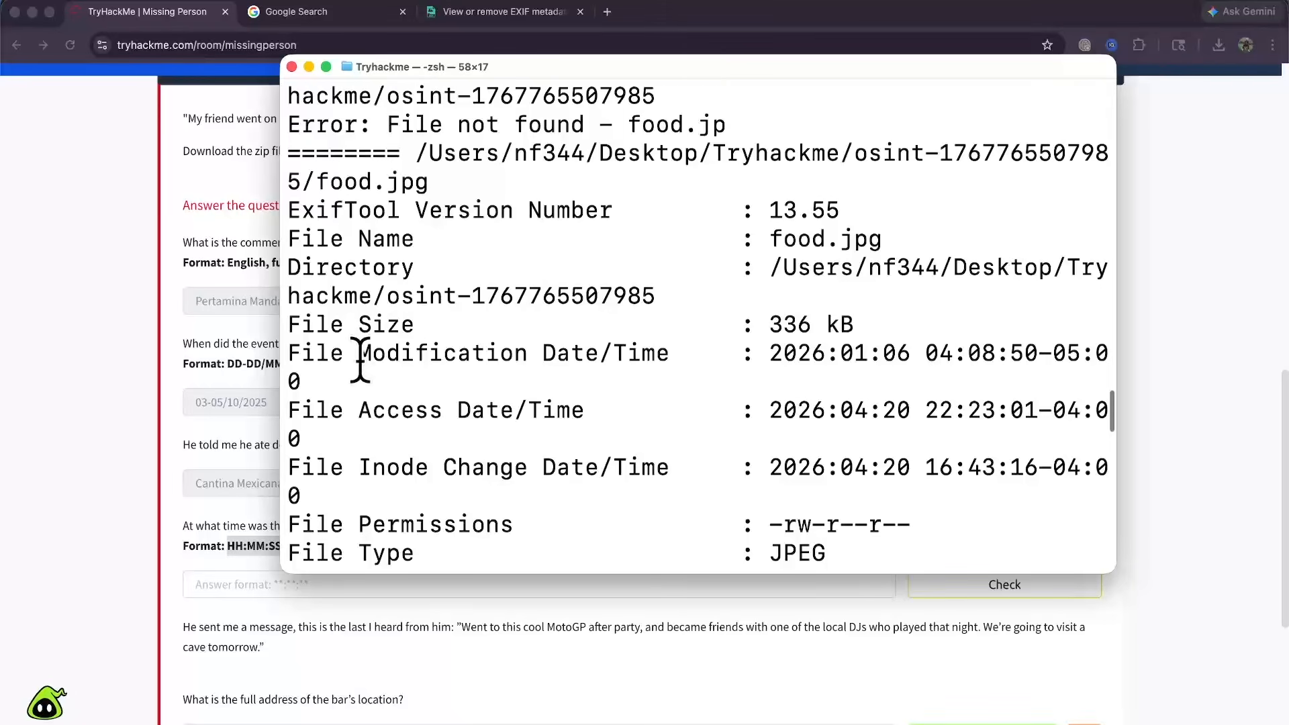
scroll(433, 460, down, 3)
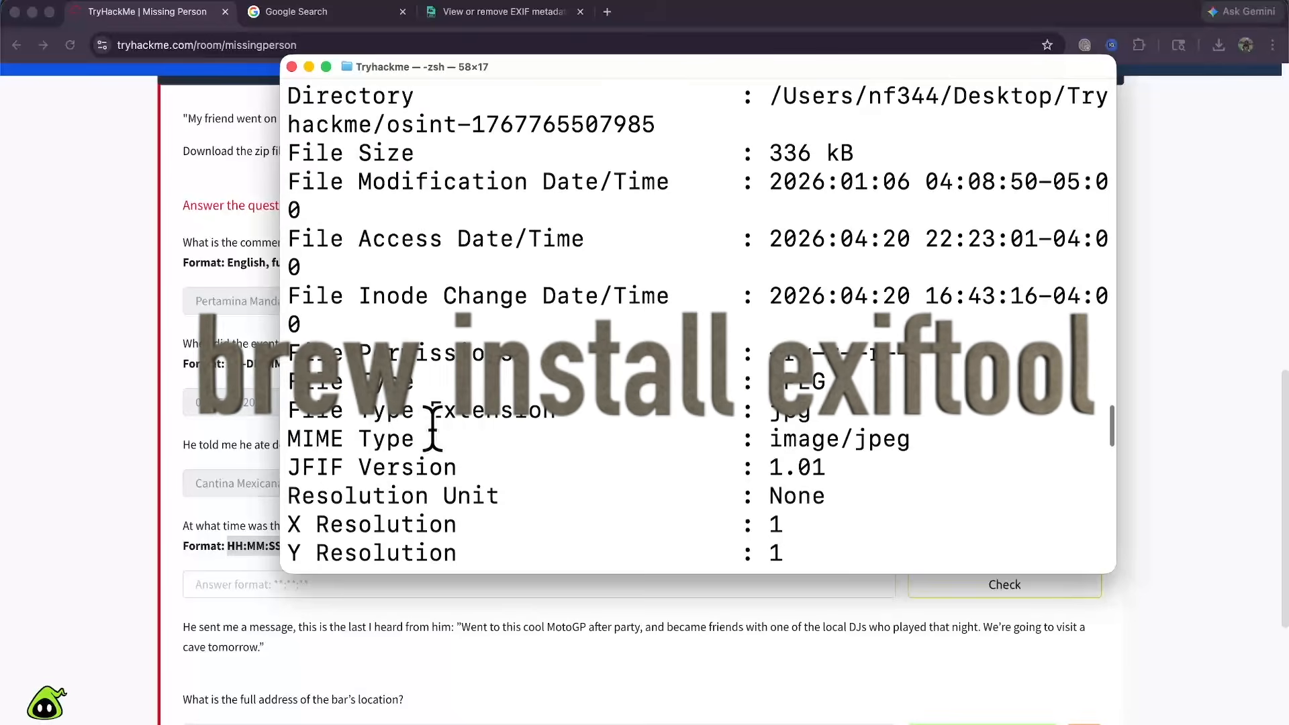
scroll(432, 430, down, 2)
scroll(433, 427, down, 3)
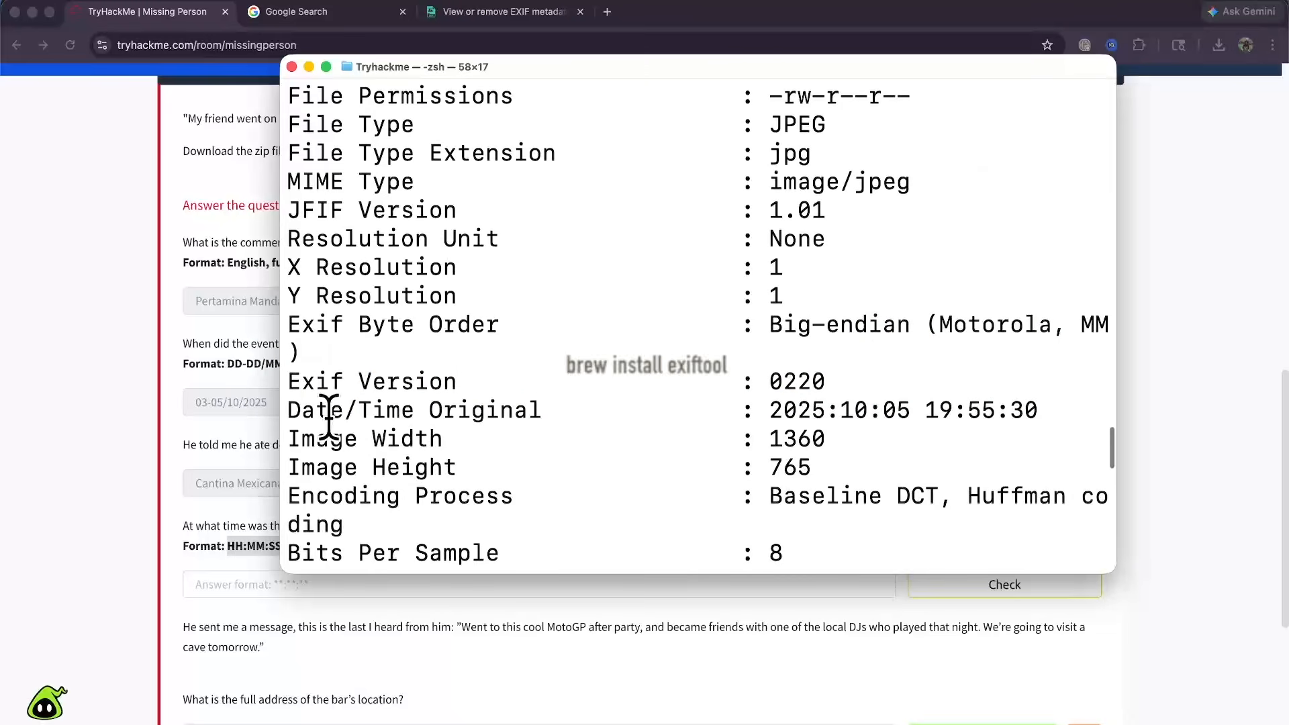
drag(290, 413, 1014, 401)
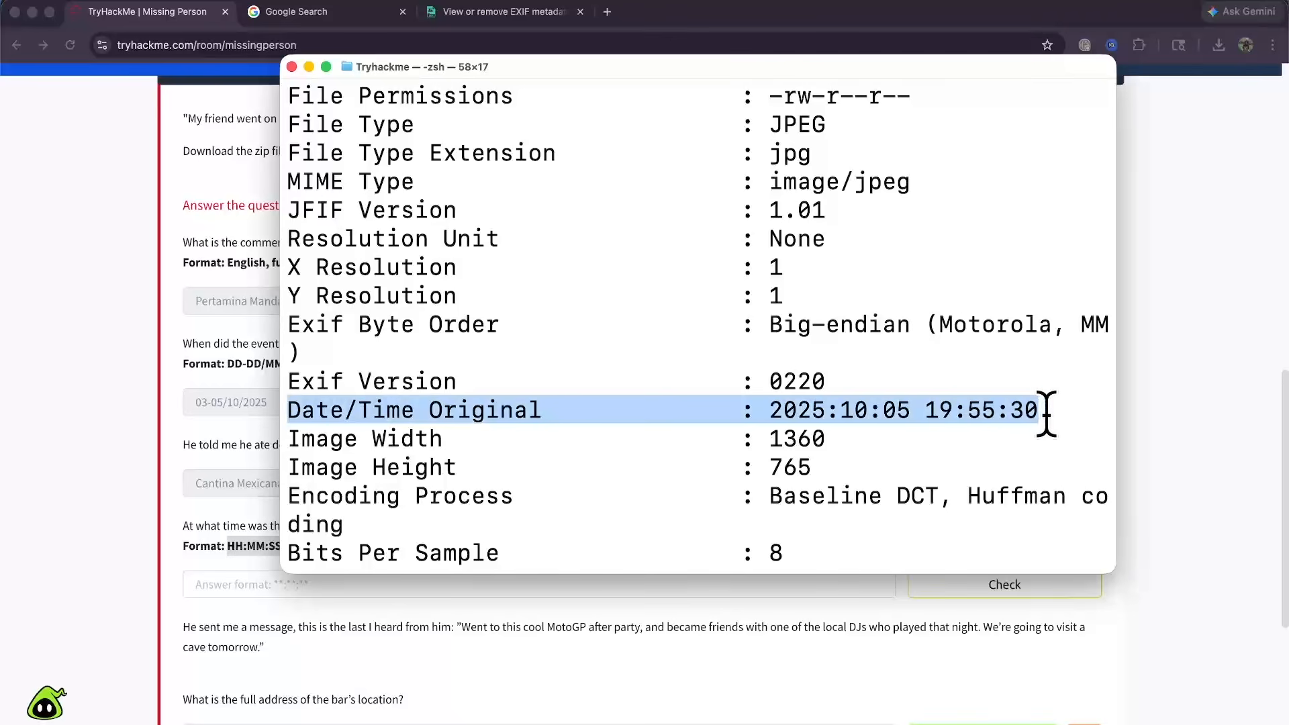
Return to the TryHackMe room and submit "19:55:30" as the photo time answer, checking it against the Jimpl Created value.
key(super+Tab)
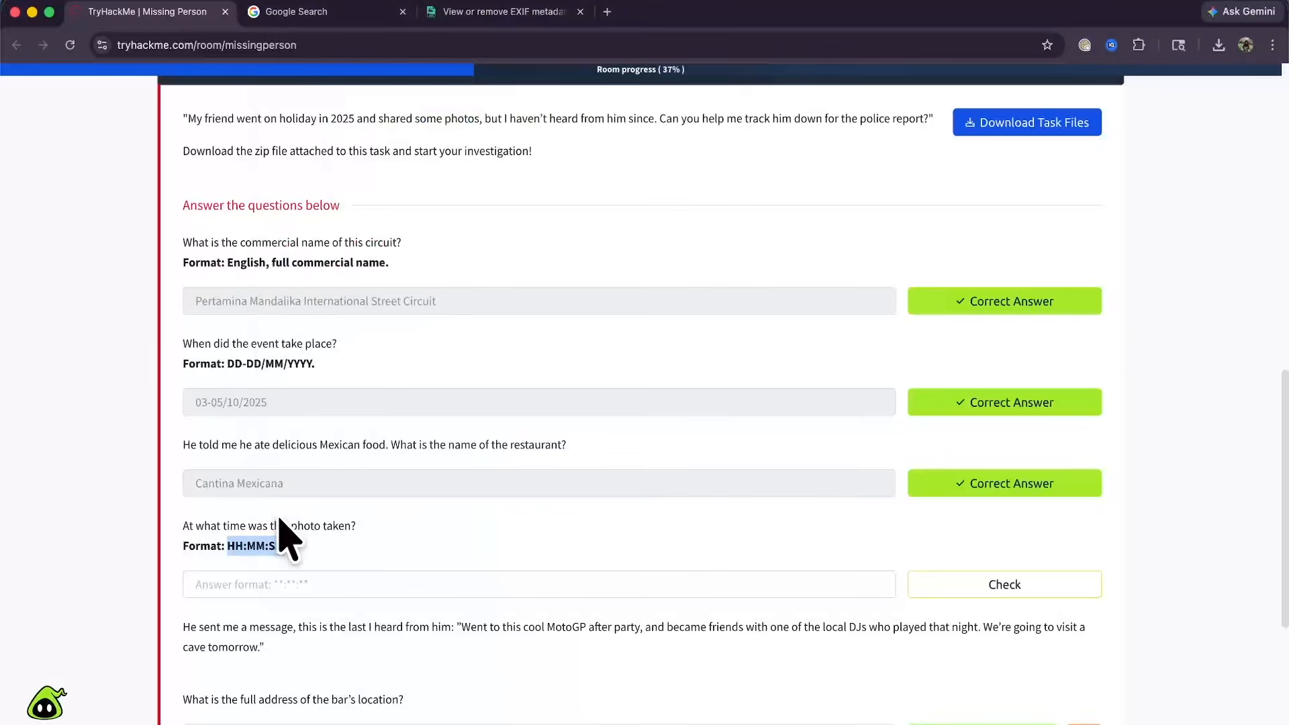
click(260, 576)
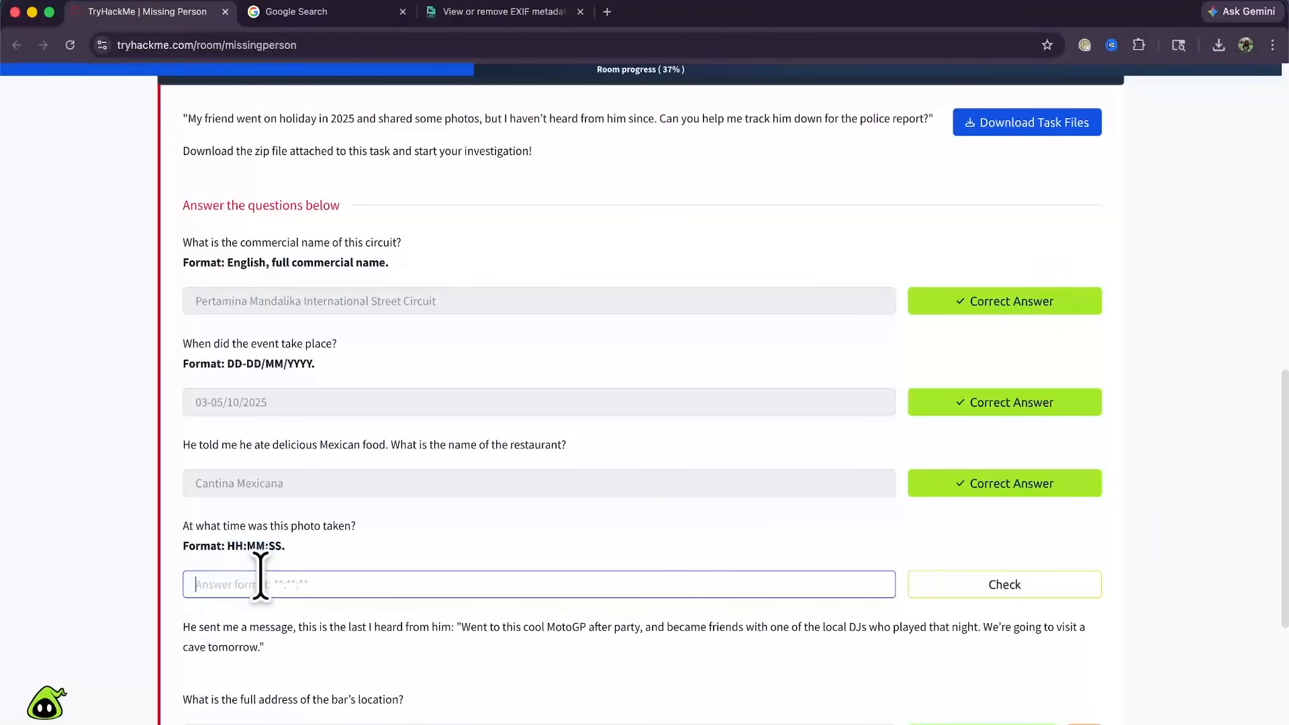
text(19:55:30)
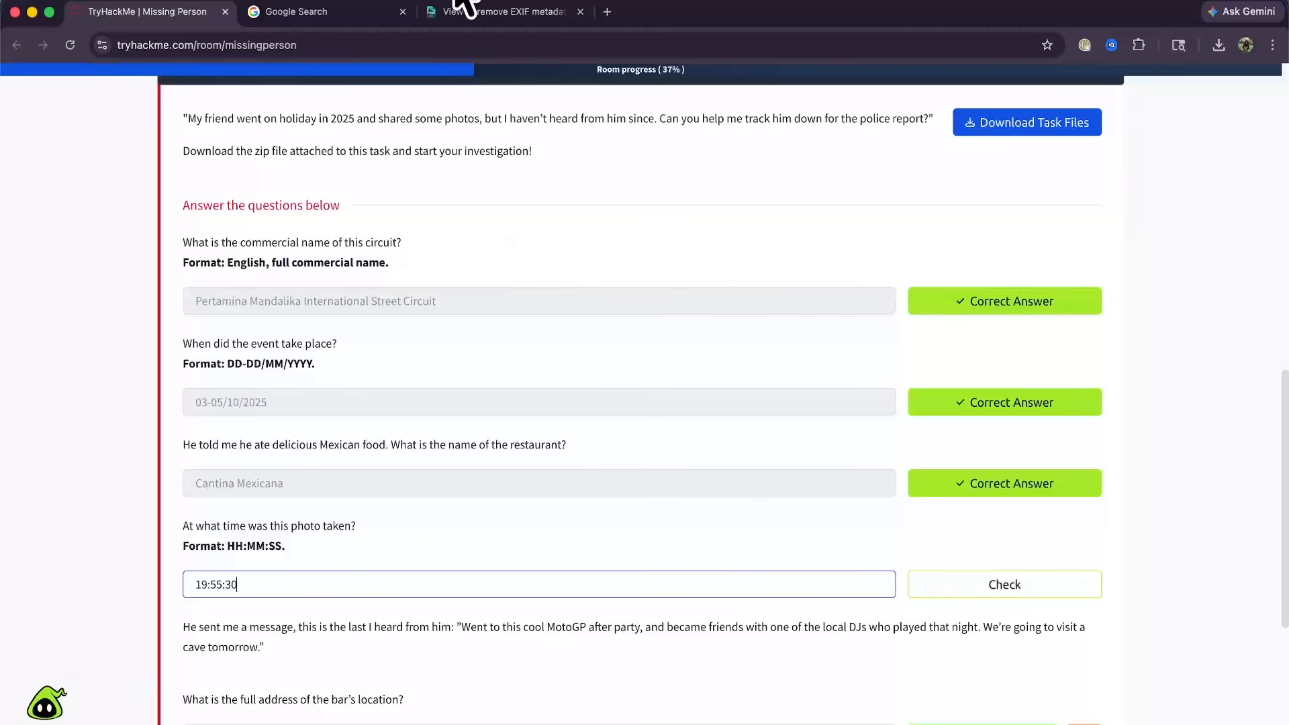
click(469, 13)
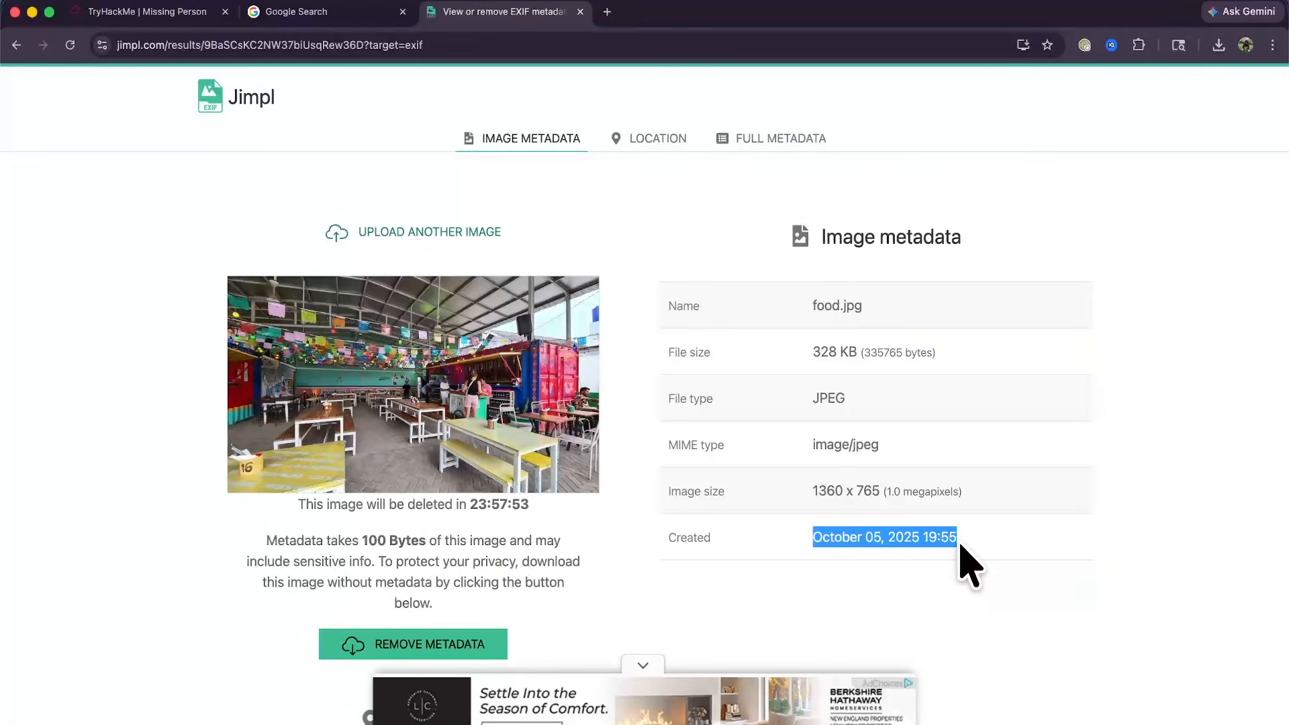
click(161, 14)
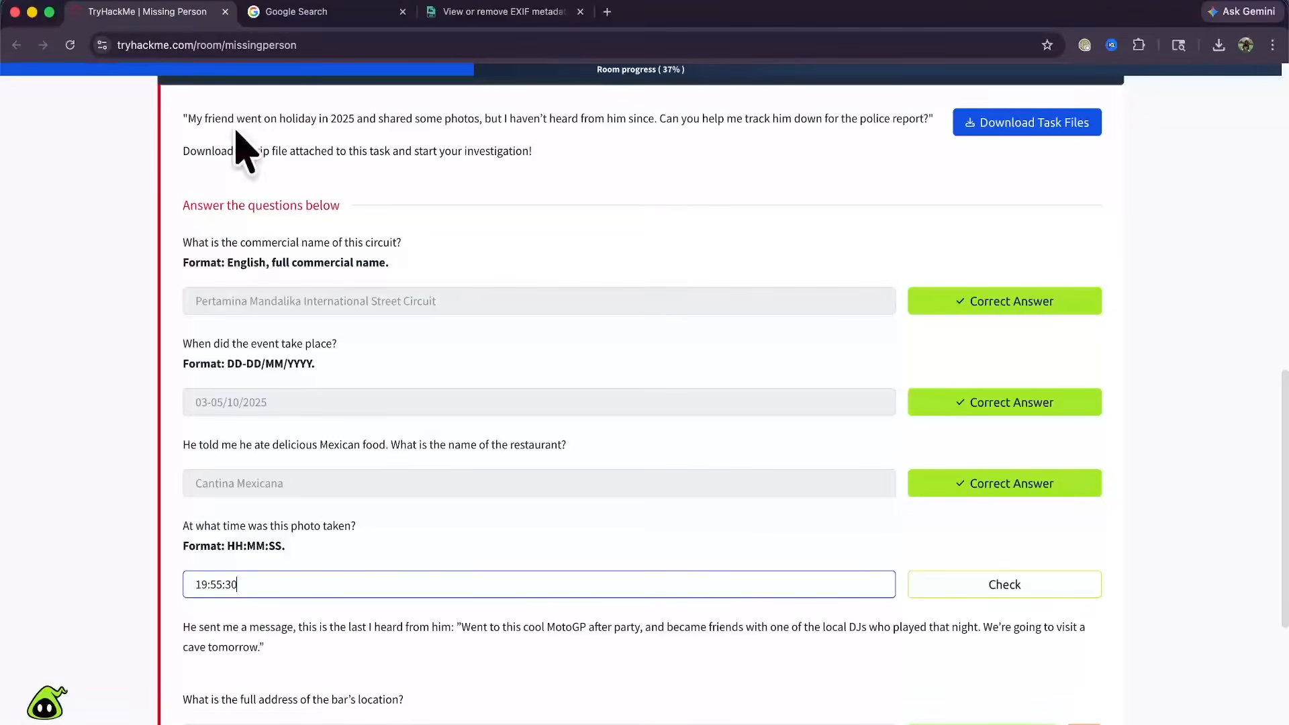
click(997, 579)
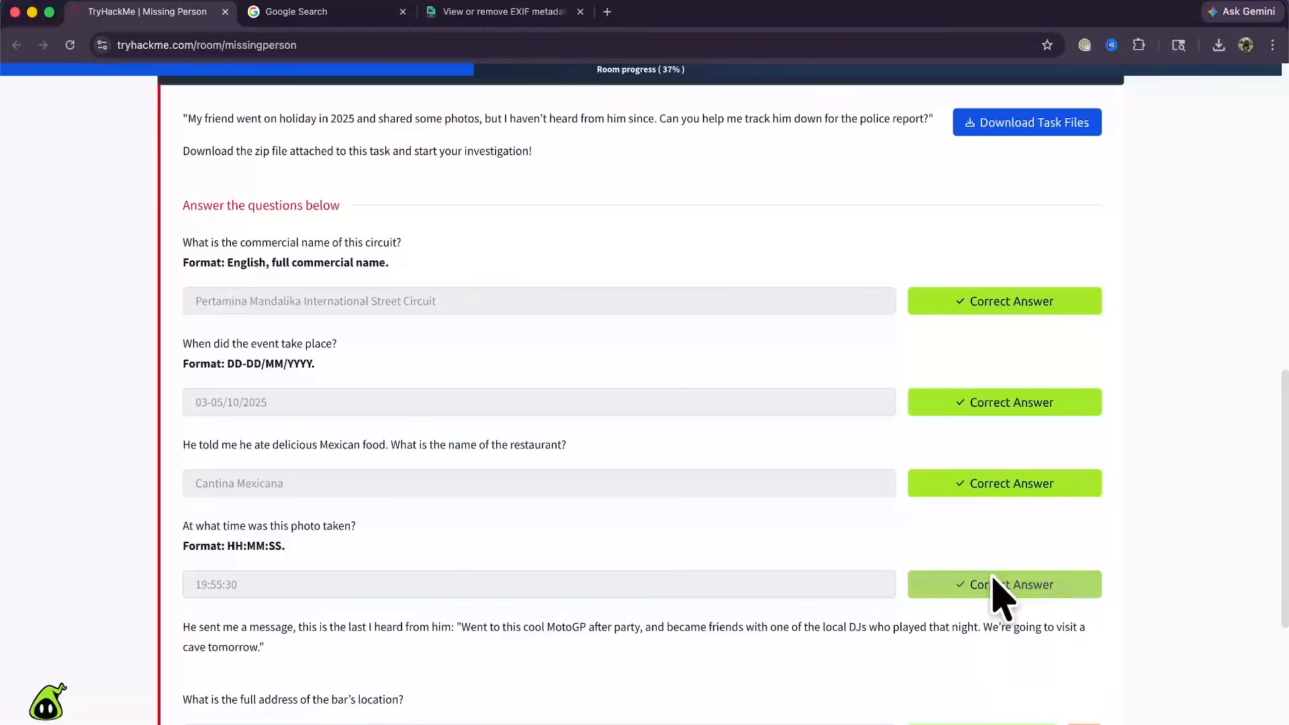
Read the friend's last message and the bar address question, highlighting "MotoGP after party" and the question text.
scroll(771, 537, down, 2)
scroll(763, 522, down, 1)
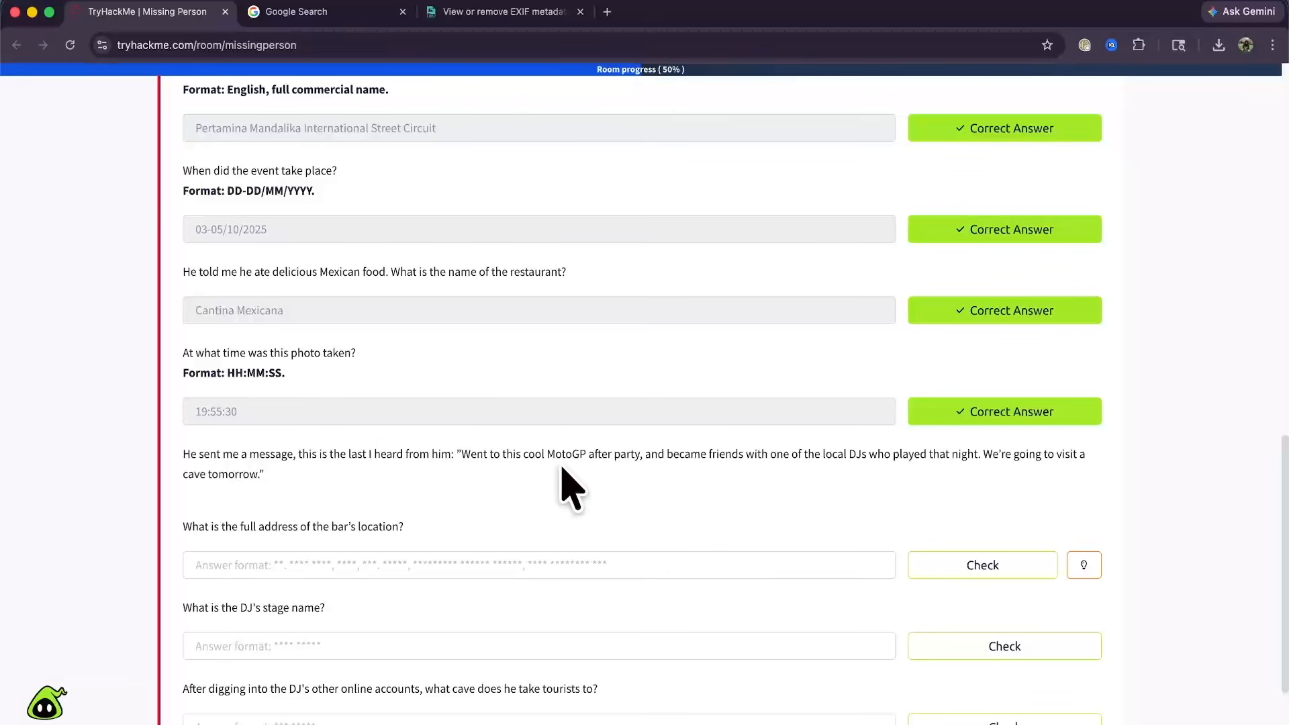
drag(547, 454, 644, 454)
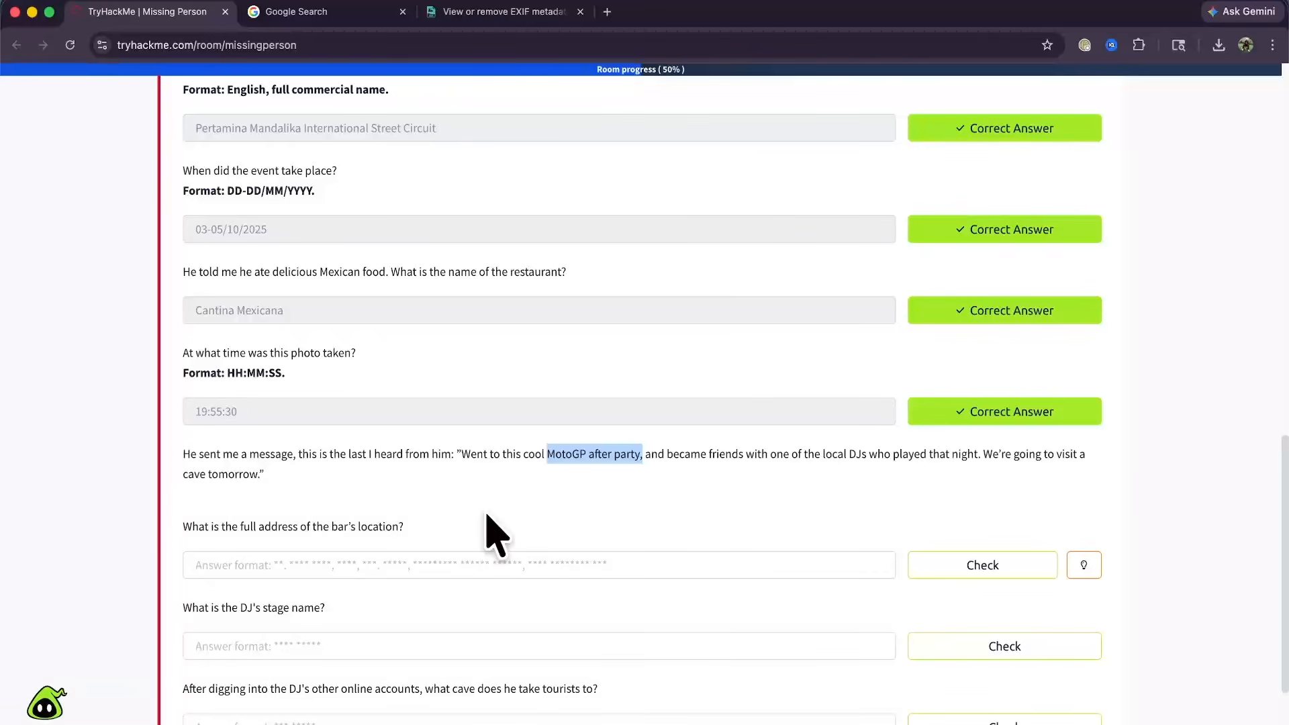
drag(183, 527, 405, 537)
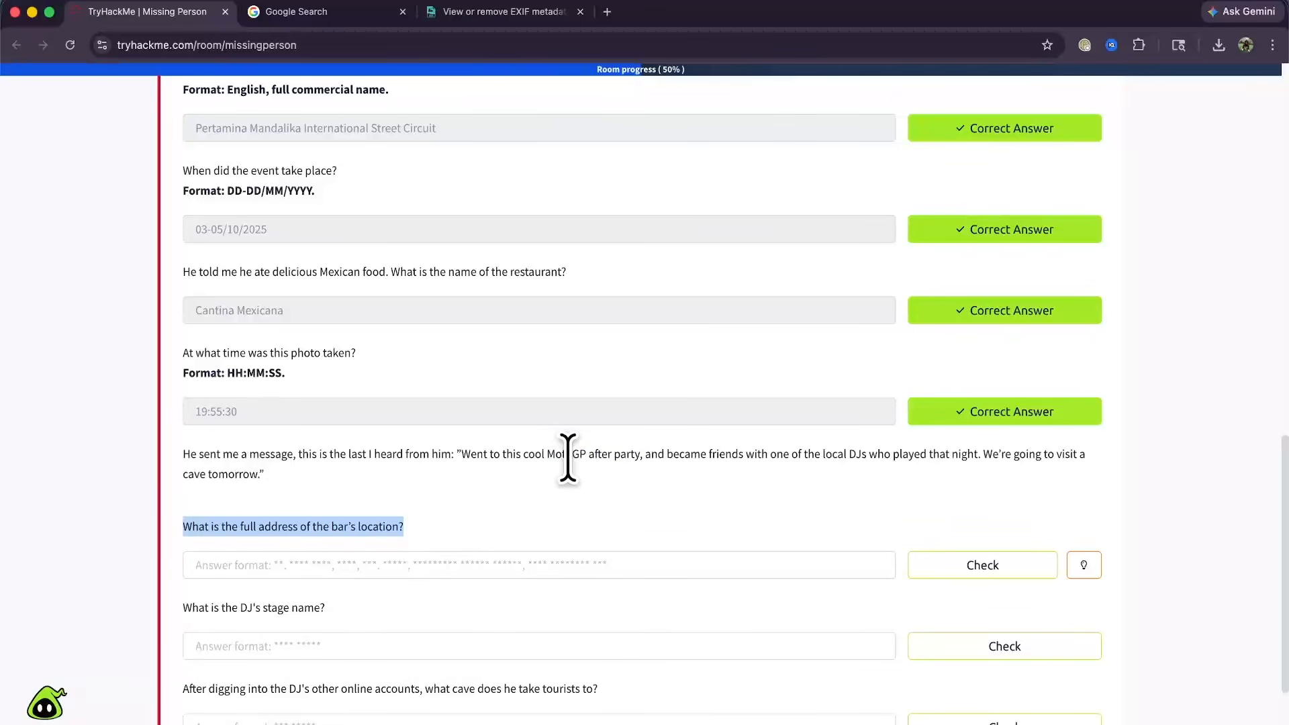
drag(551, 458, 638, 484)
click(342, 512)
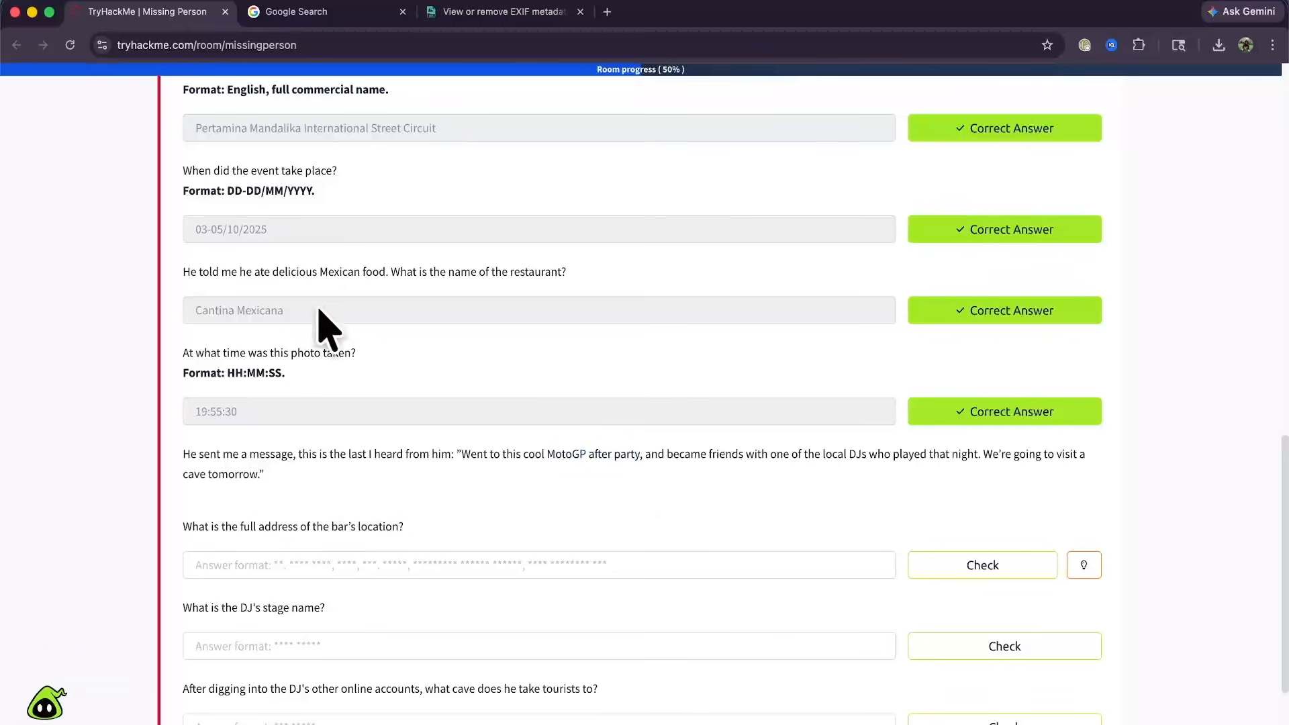
Open AI Mode from the Google image results and draft the question "where was the MotoGP after party that happened Oct 5th? in what Bar".
click(345, 15)
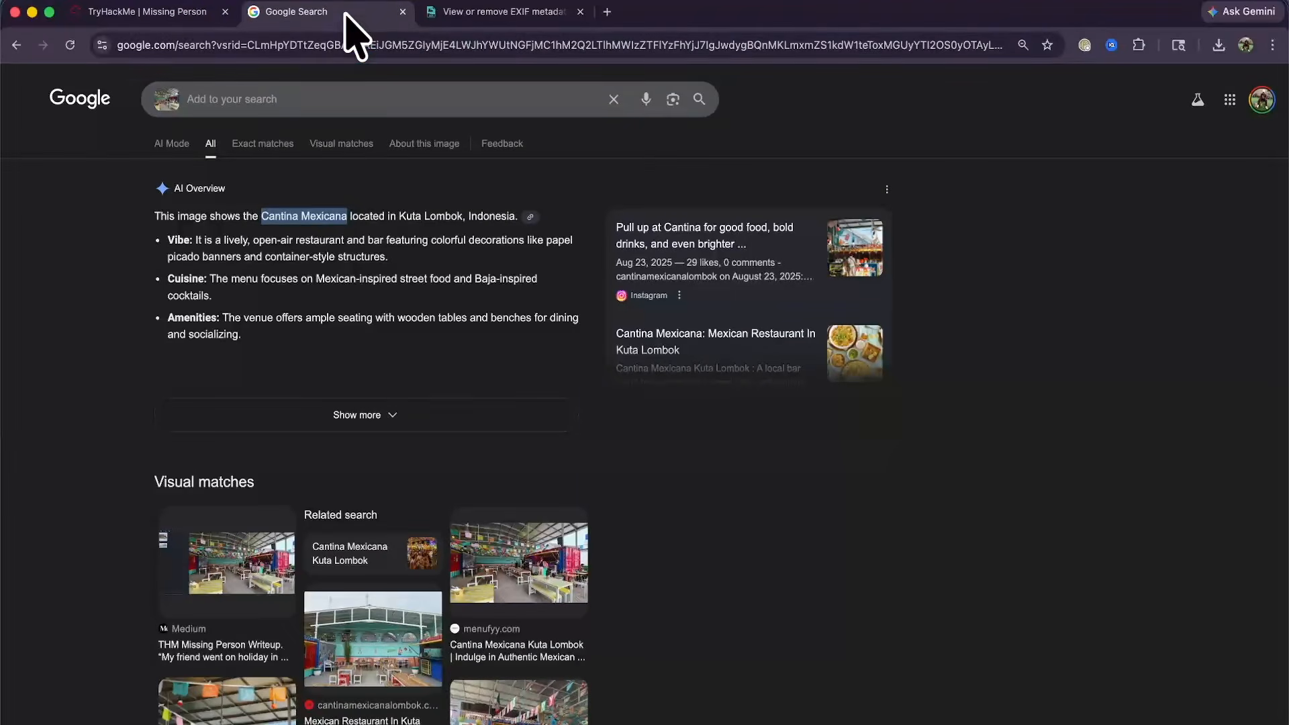
click(169, 145)
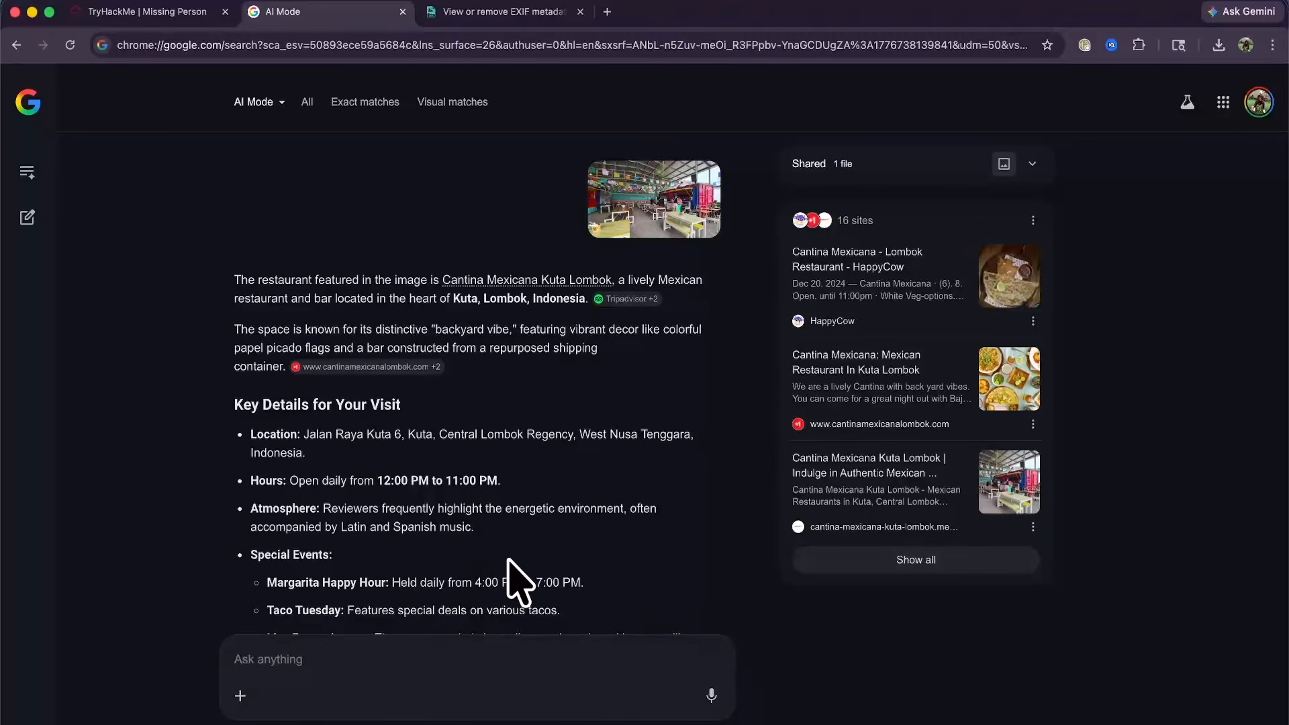
scroll(518, 576, down, 6)
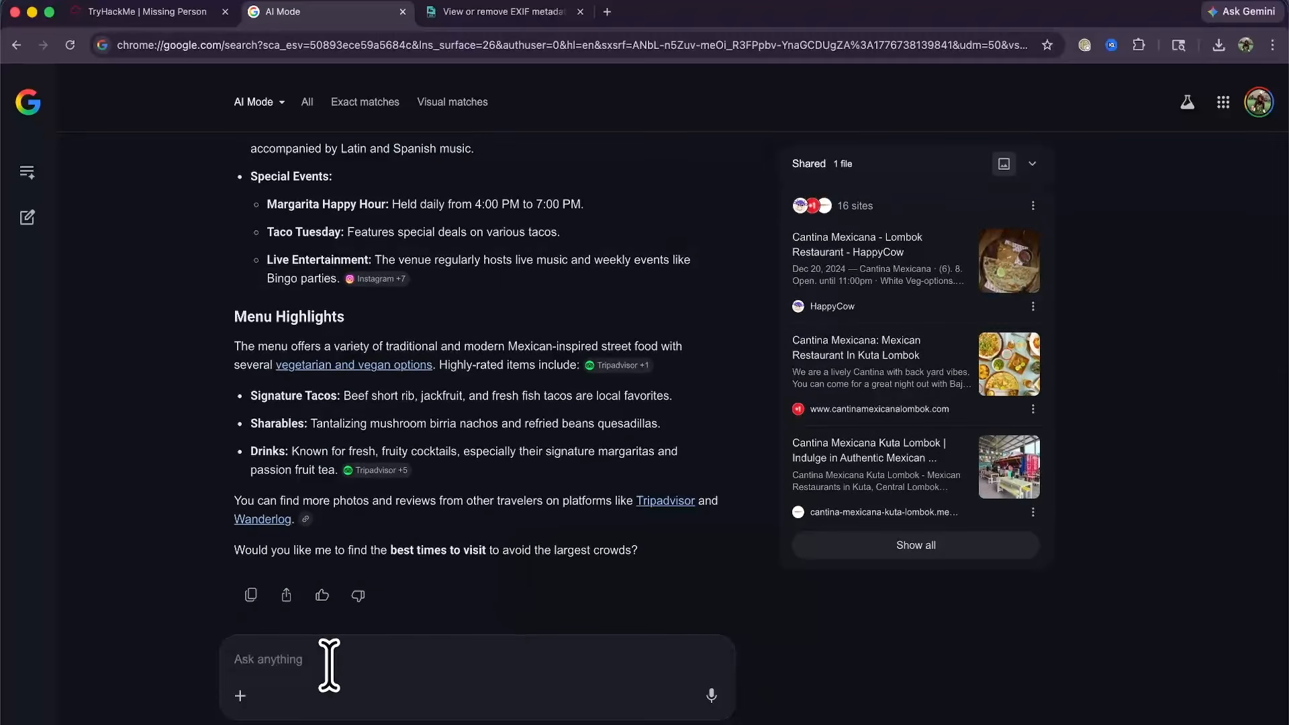
text(MotoGP after party)
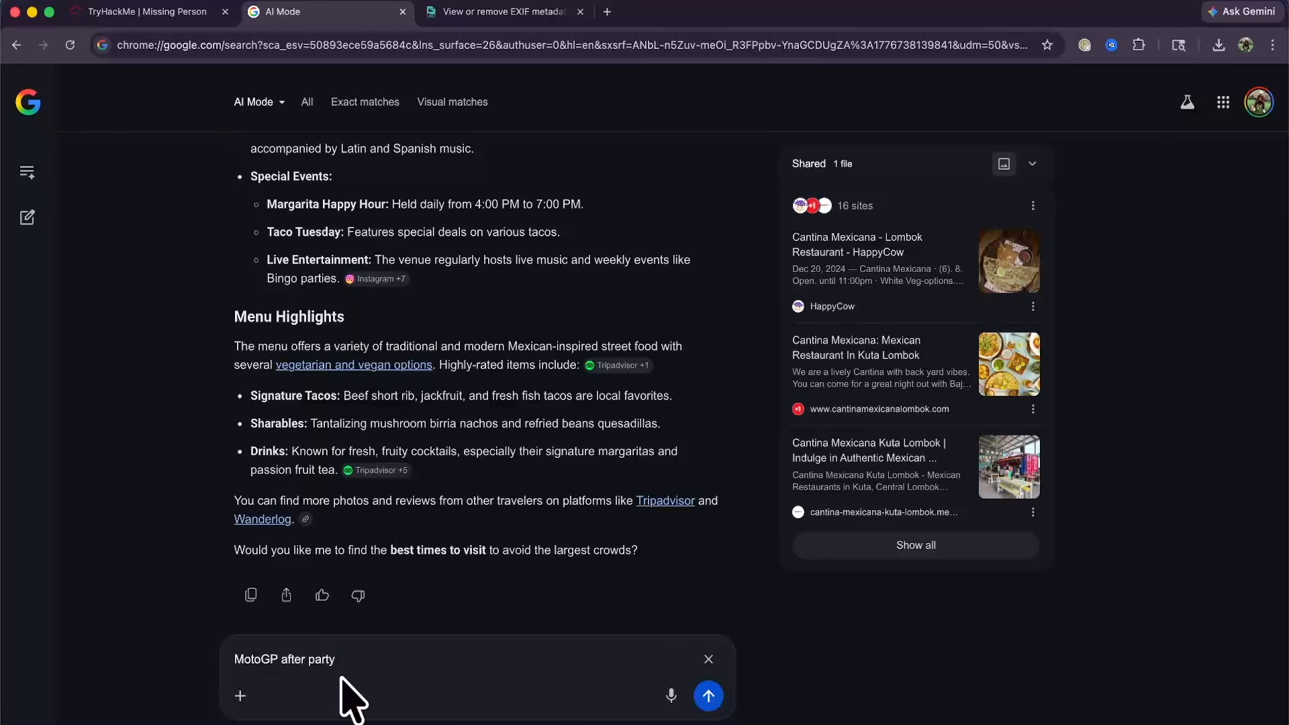
text(,where was the)
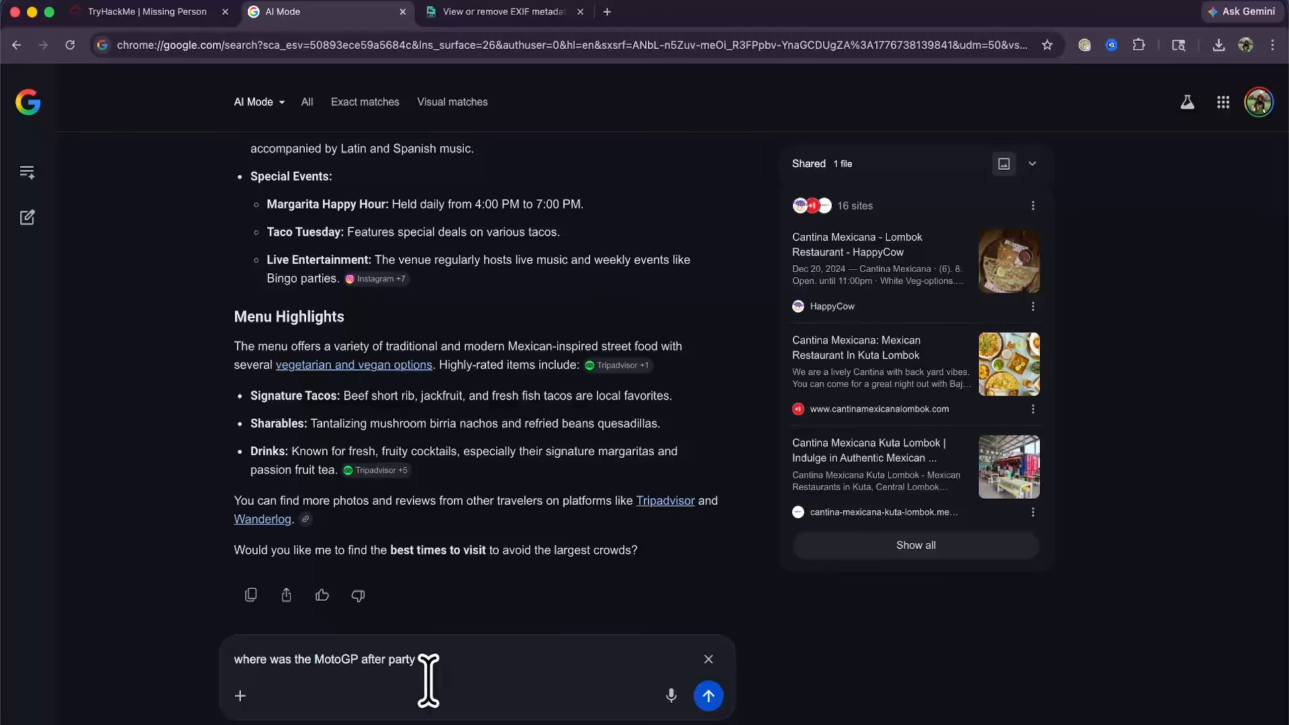
click(432, 679)
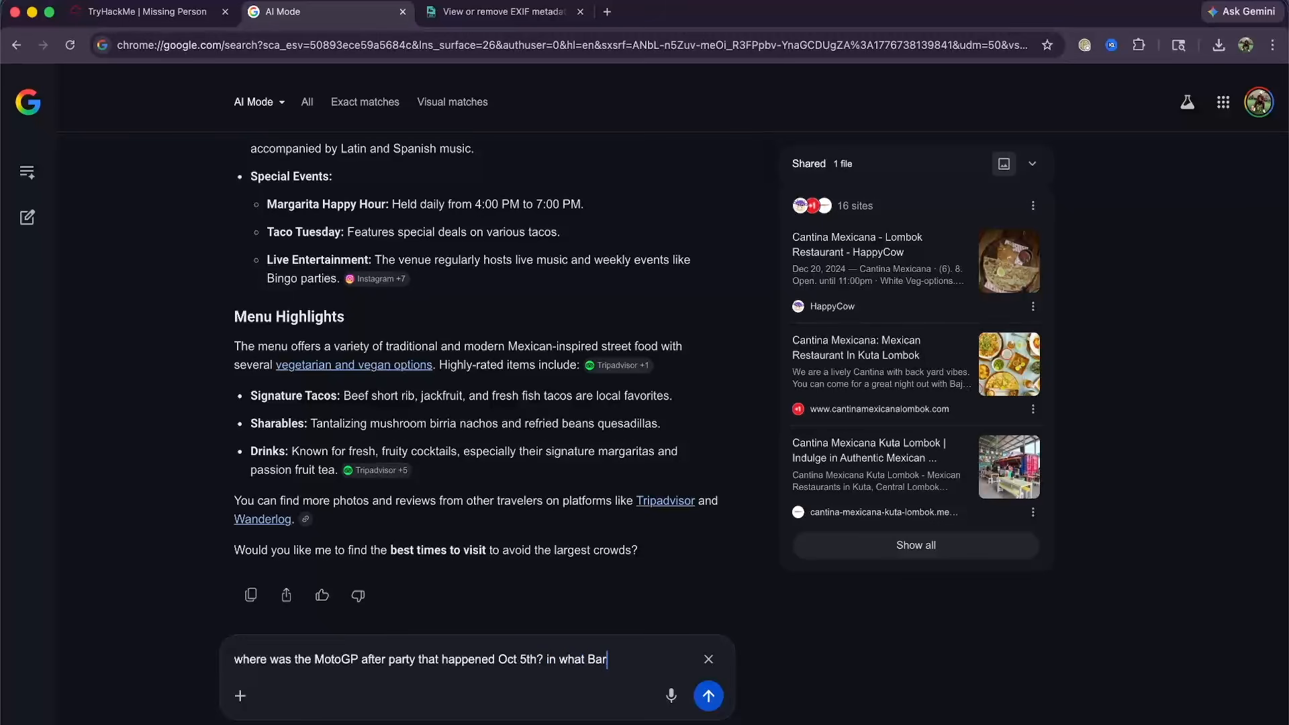
Recheck the friend's message and bar question in the TryHackMe room, and submit the drafted after-party question to AI Mode.
click(158, 12)
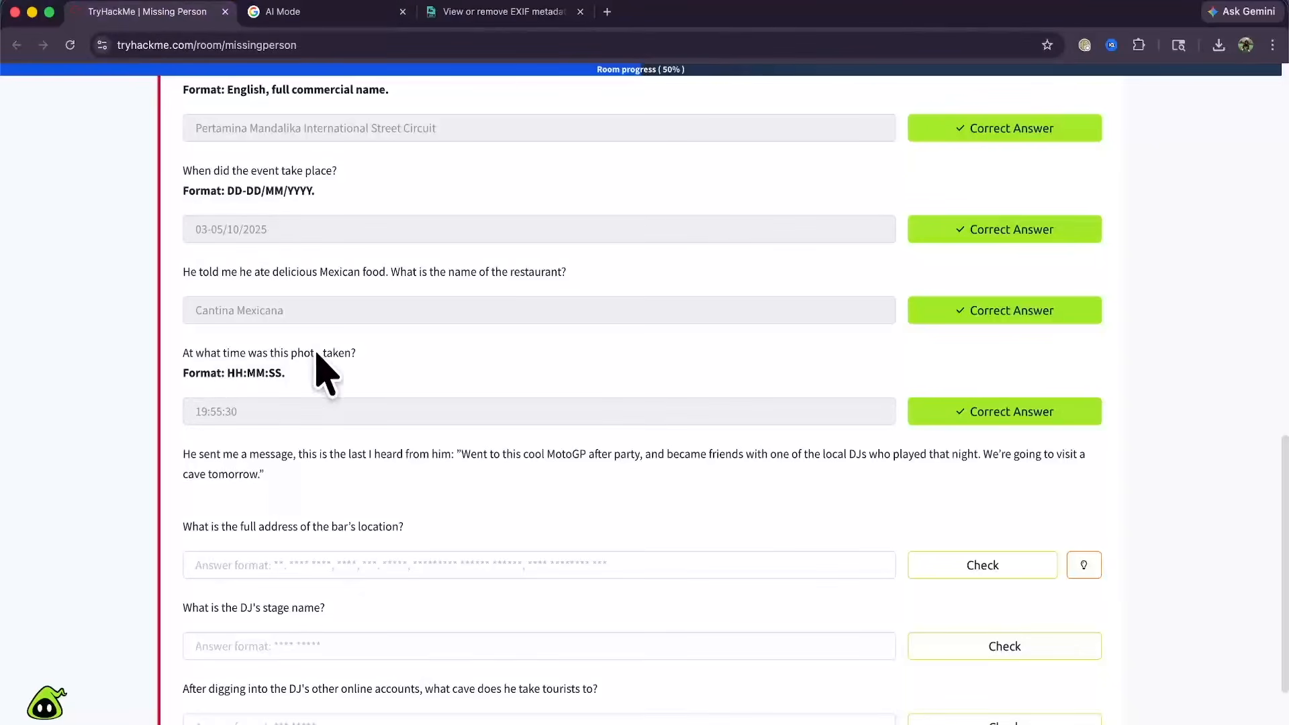
scroll(363, 362, up, 1)
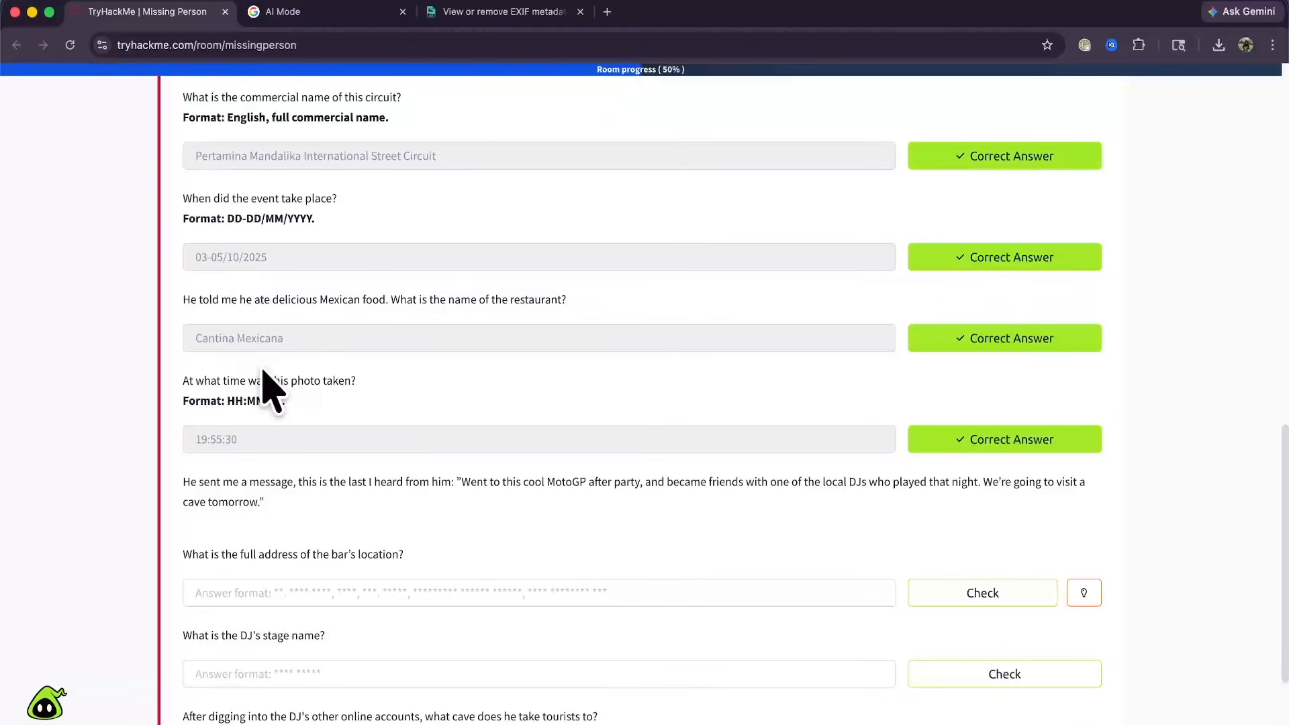
scroll(263, 370, down, 2)
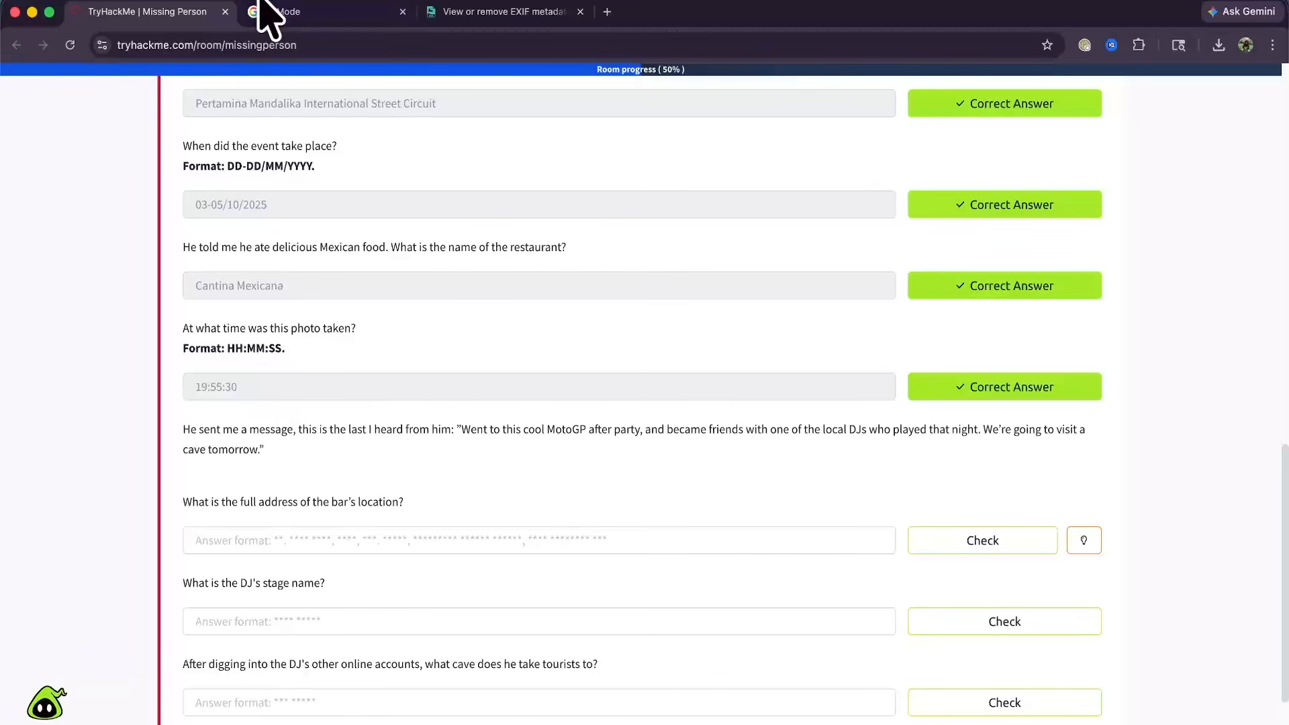
click(310, 15)
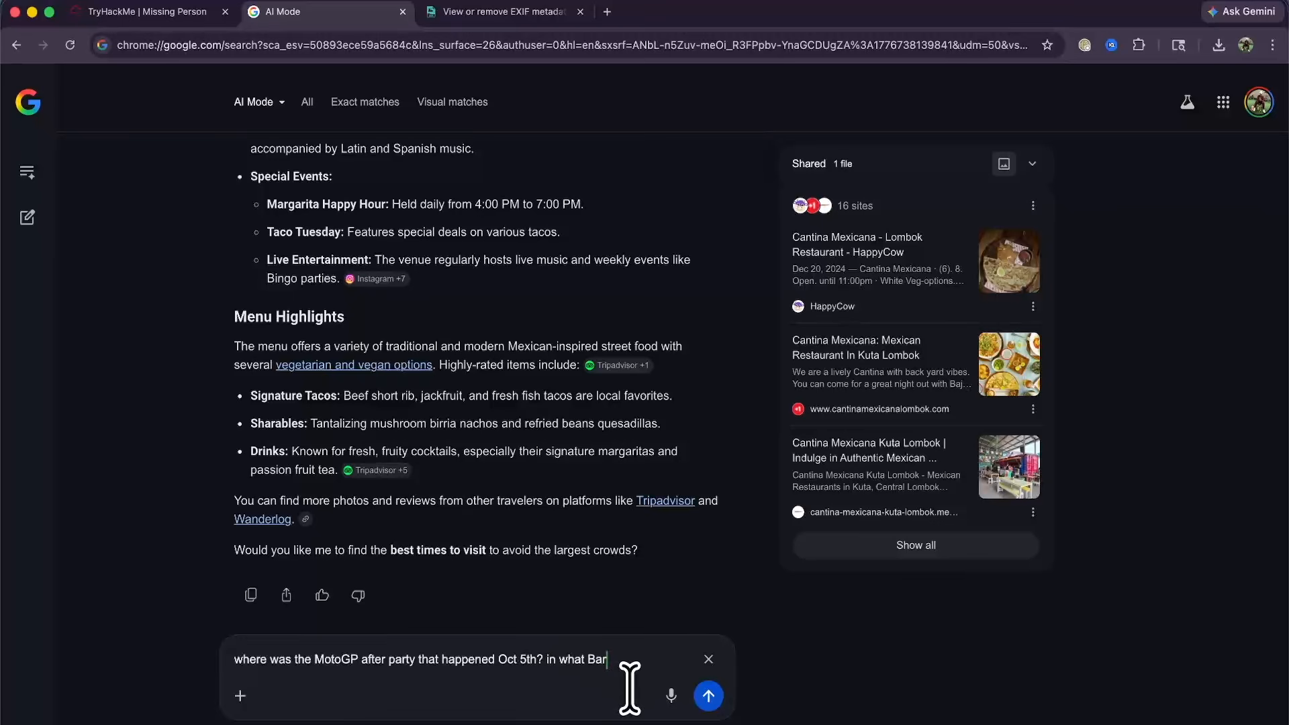
key(Return)
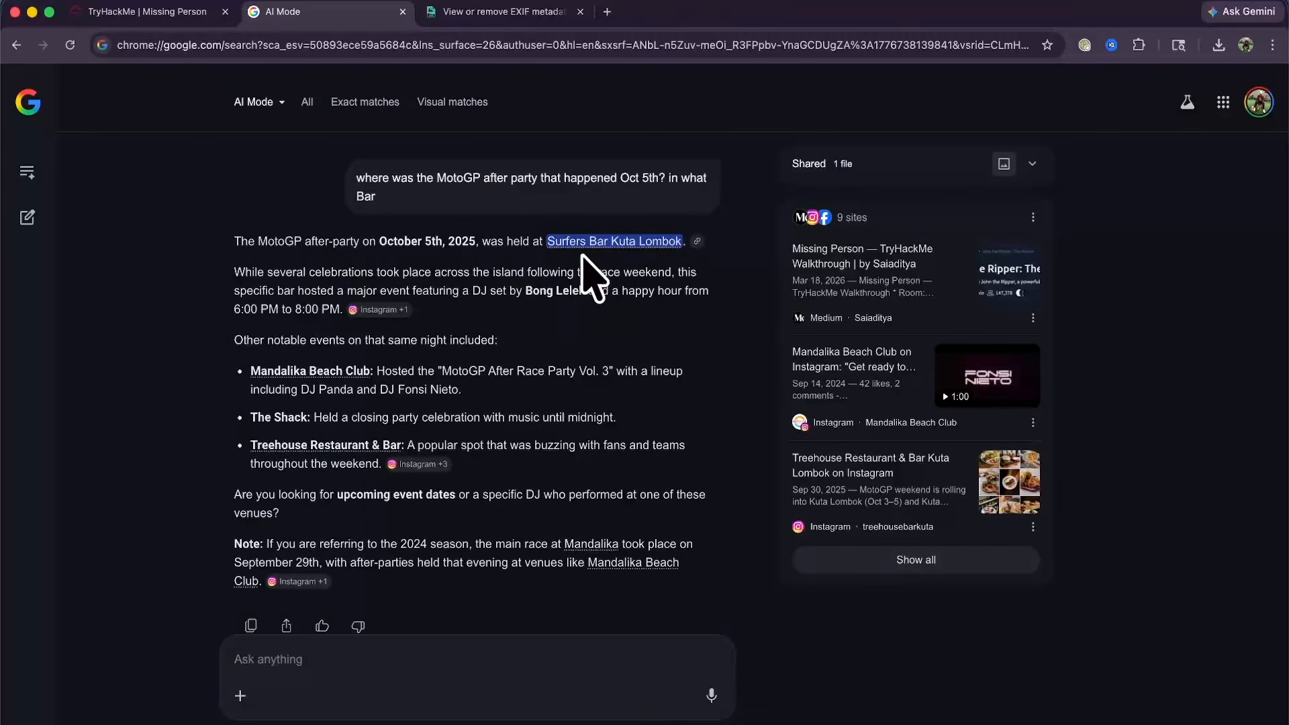
Read the AI Mode answer about the after-party venues, highlighting "Surfers Bar Kuta Lombok".
drag(545, 239, 686, 258)
click(694, 298)
scroll(492, 400, down, 1)
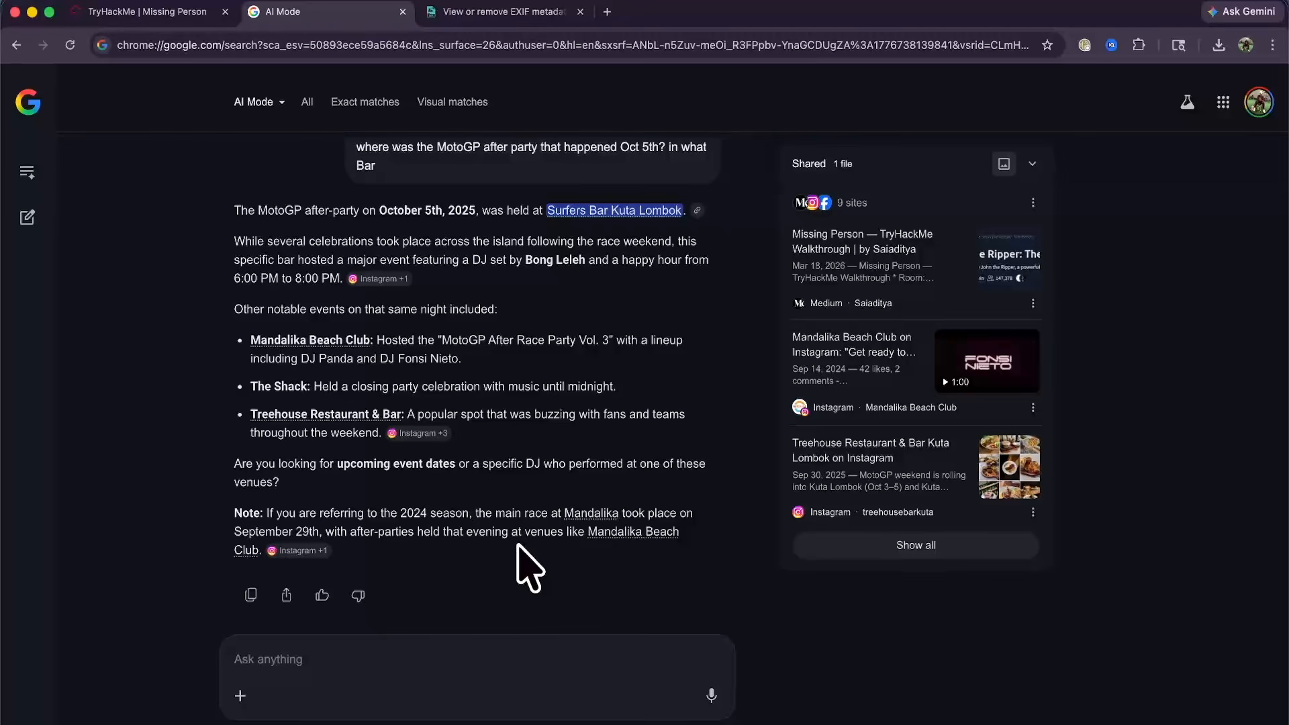
Check the address question in the TryHackMe room and ask AI Mode "what is the full address of the bar?".
click(164, 12)
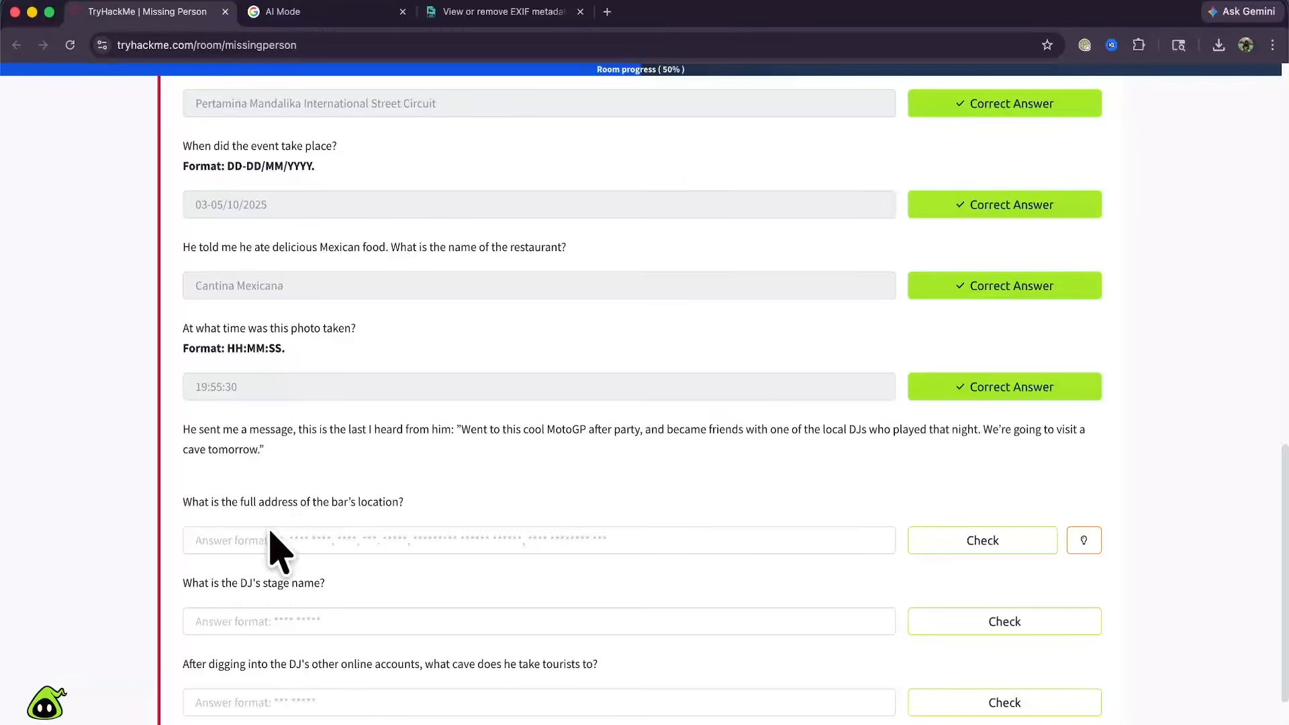
click(339, 27)
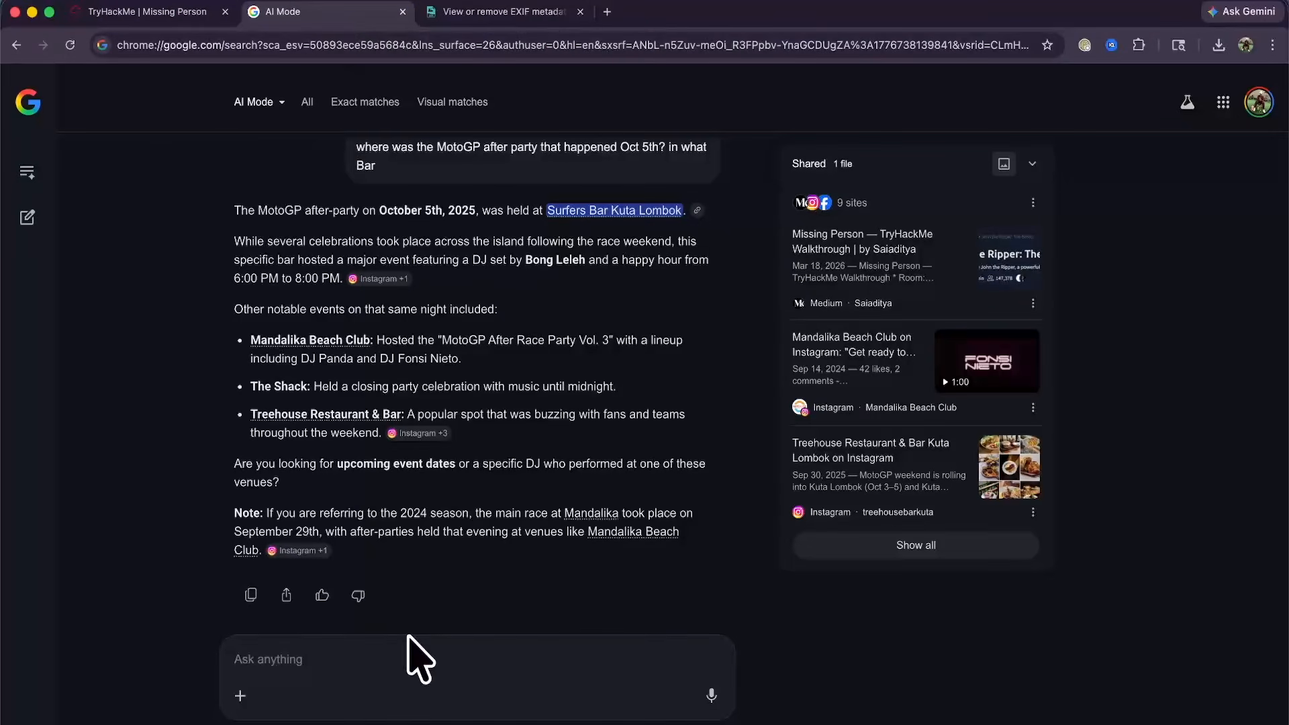
text(what is the full address)
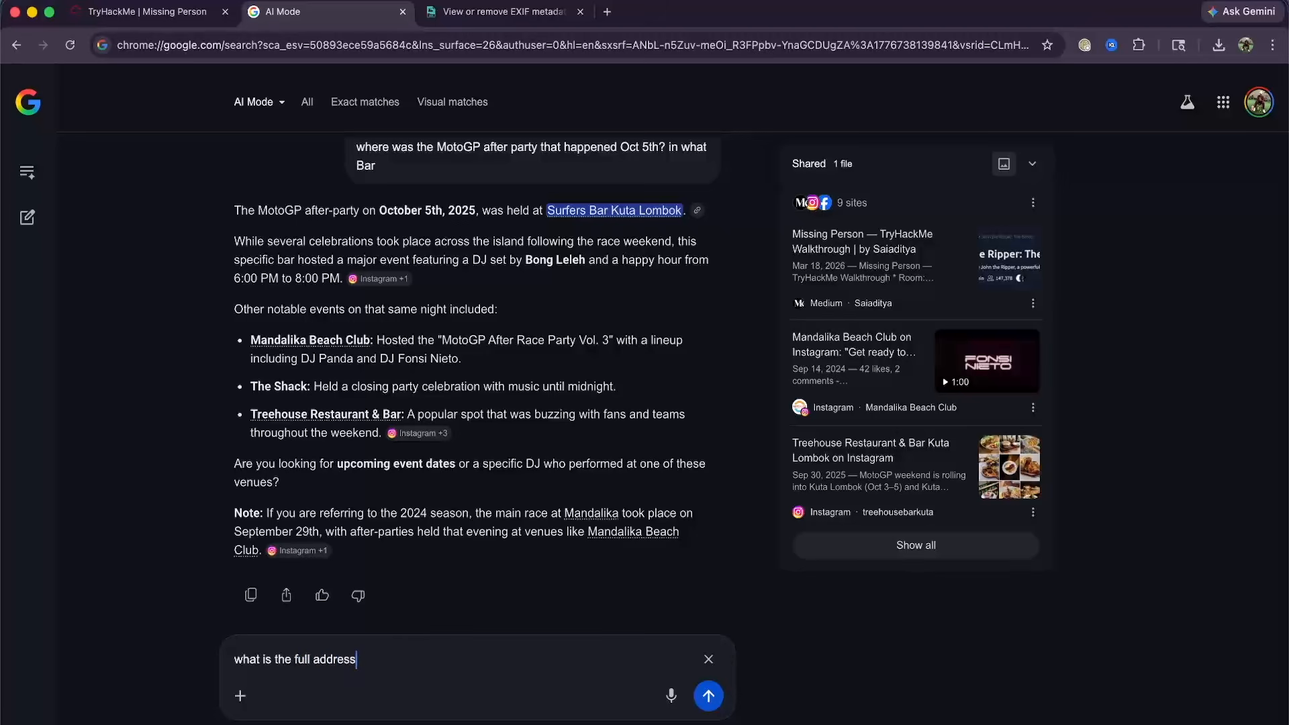
text(of the bar?)
key(Return)
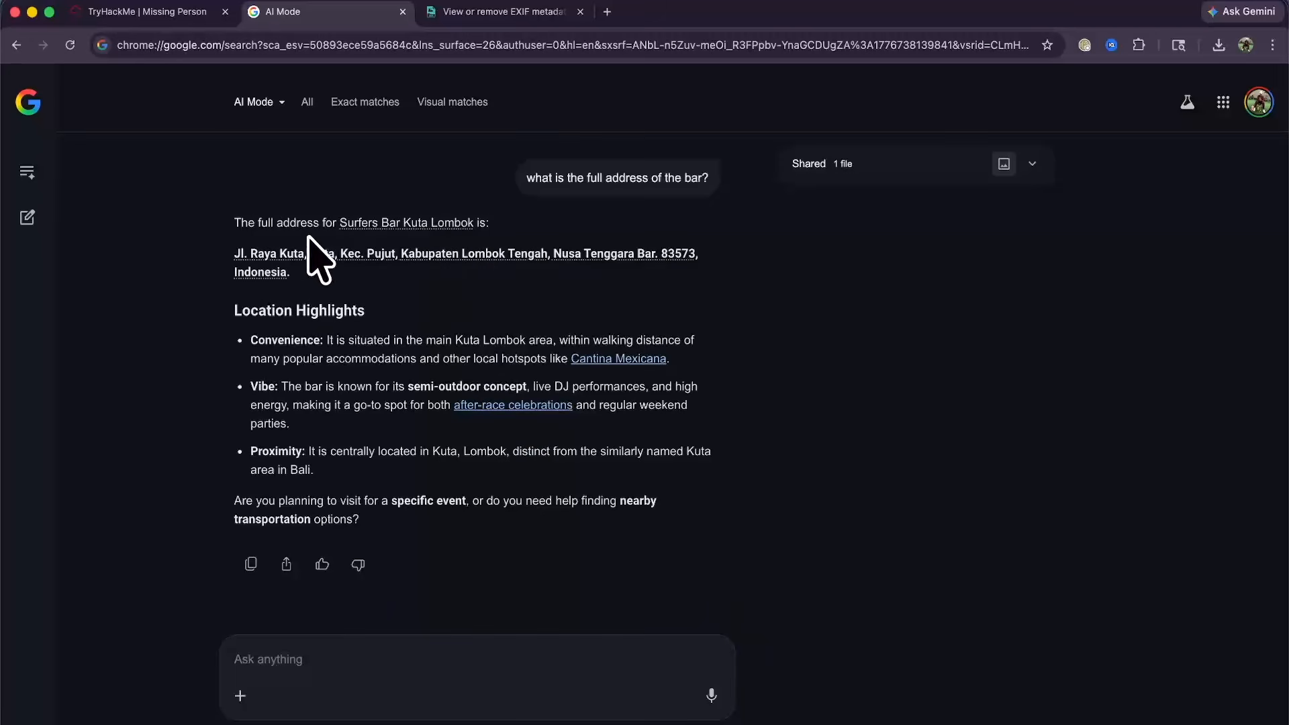
Copy the bar's full address from AI Mode and submit it, without the postcode and country, as the TryHackMe bar location answer.
drag(226, 254, 546, 255)
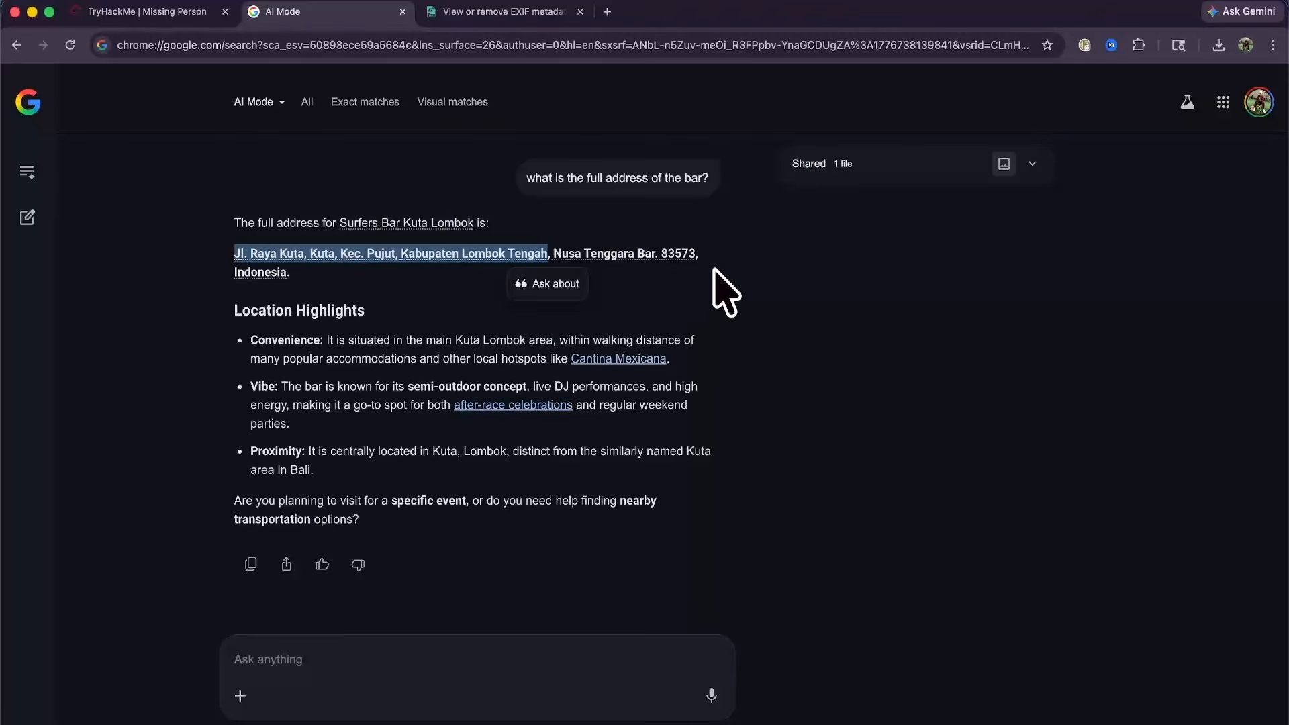
click(294, 271)
drag(294, 271, 227, 255)
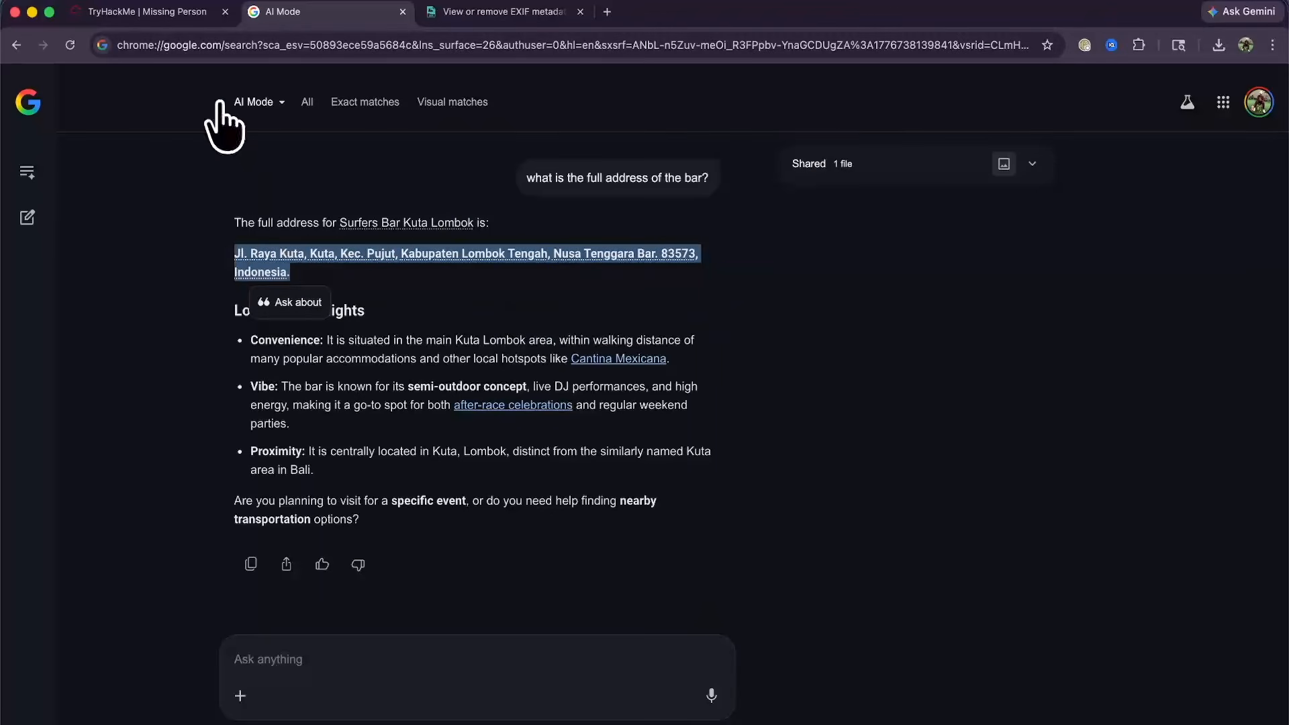
click(168, 12)
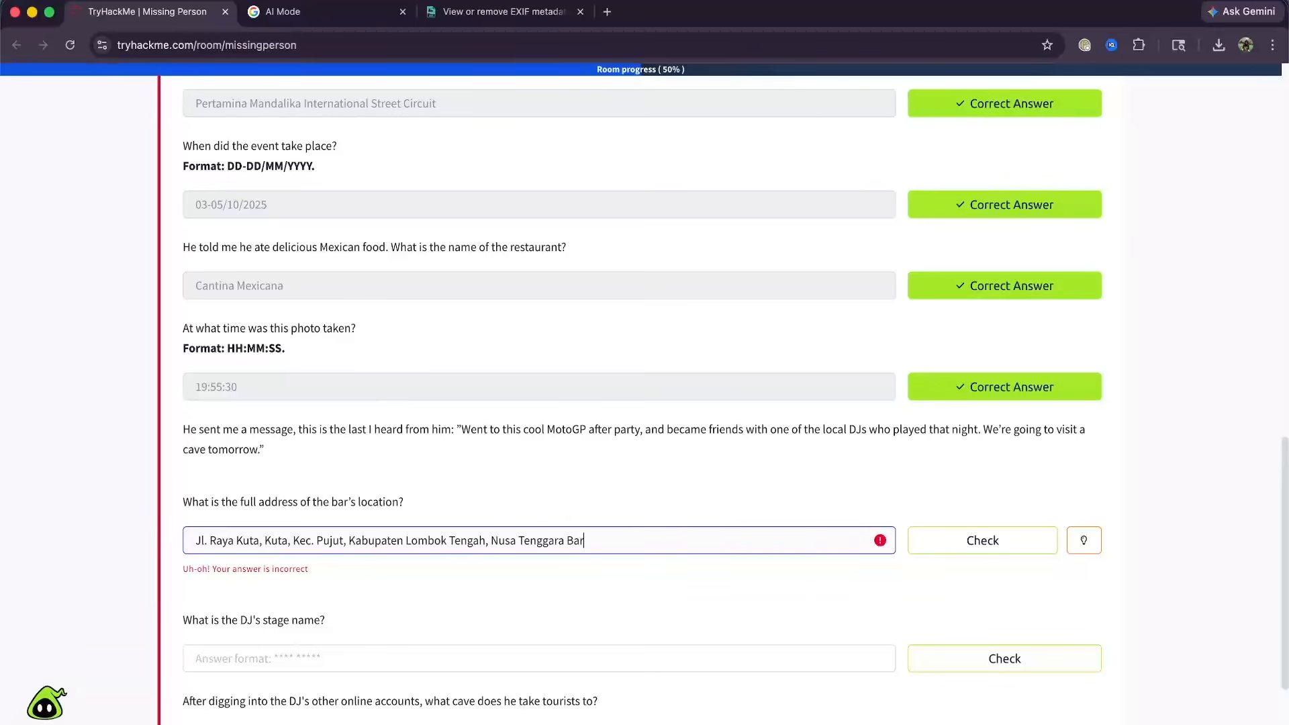
click(982, 545)
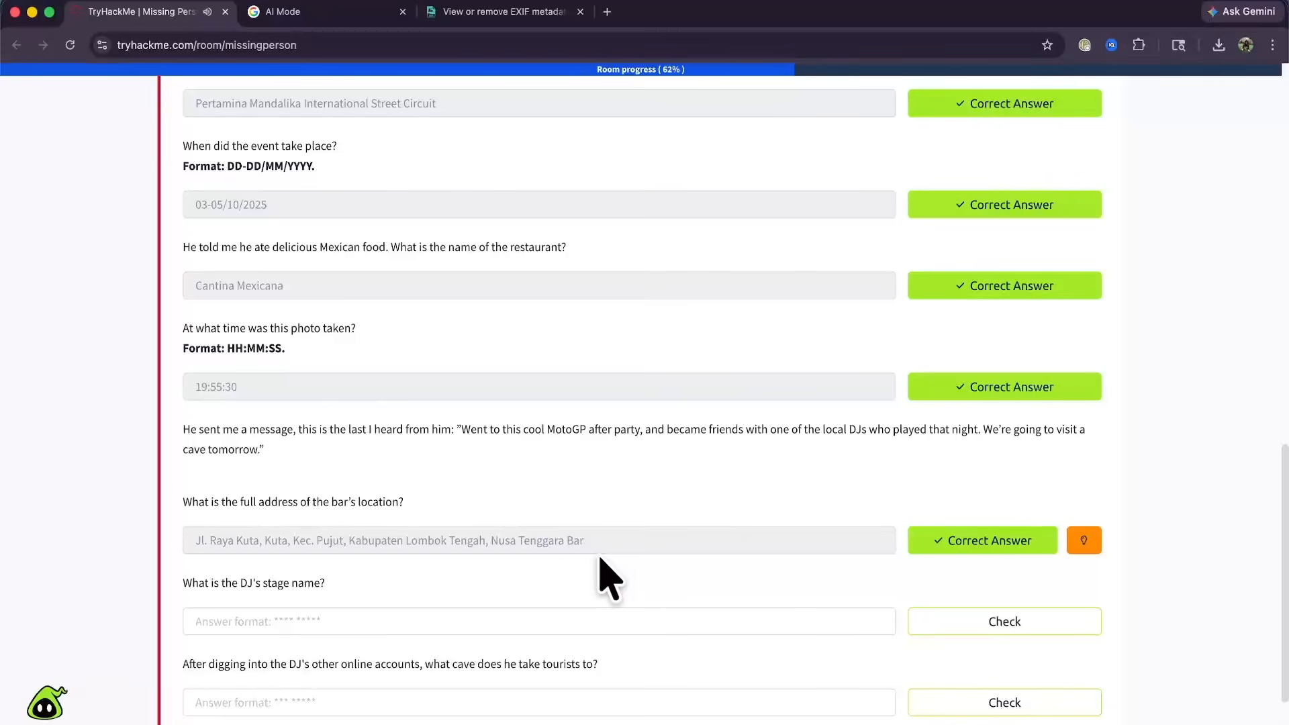
Read the DJ stage name question and draft "what is the stage name of the DJ on that day (oct 5, 2025) at that bar" in AI Mode.
scroll(852, 614, down, 4)
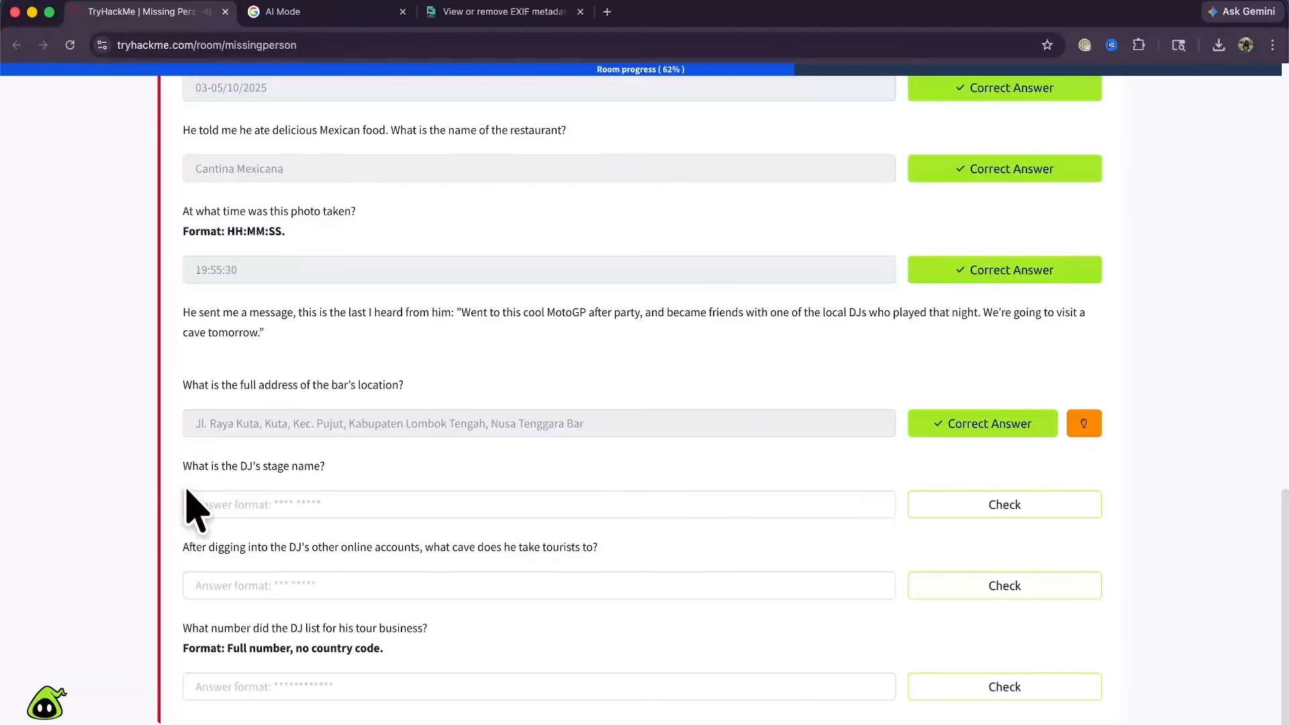
click(339, 13)
click(394, 655)
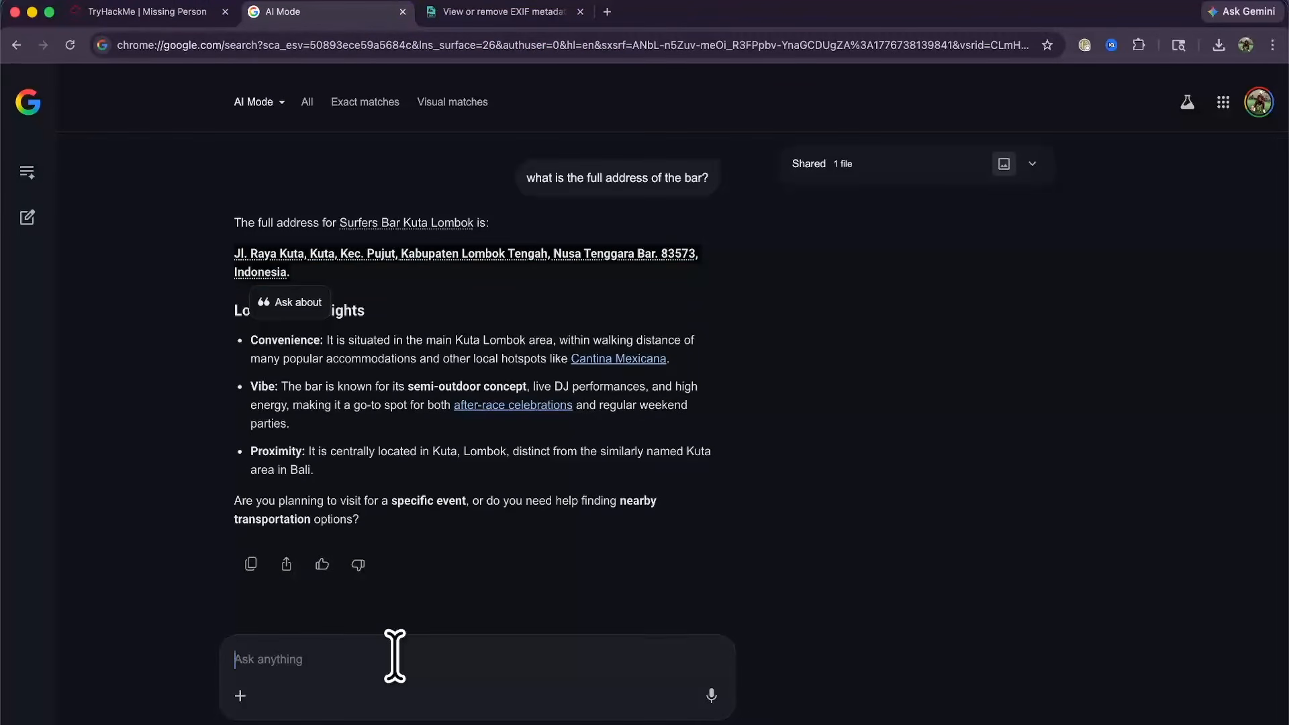
text(wha)
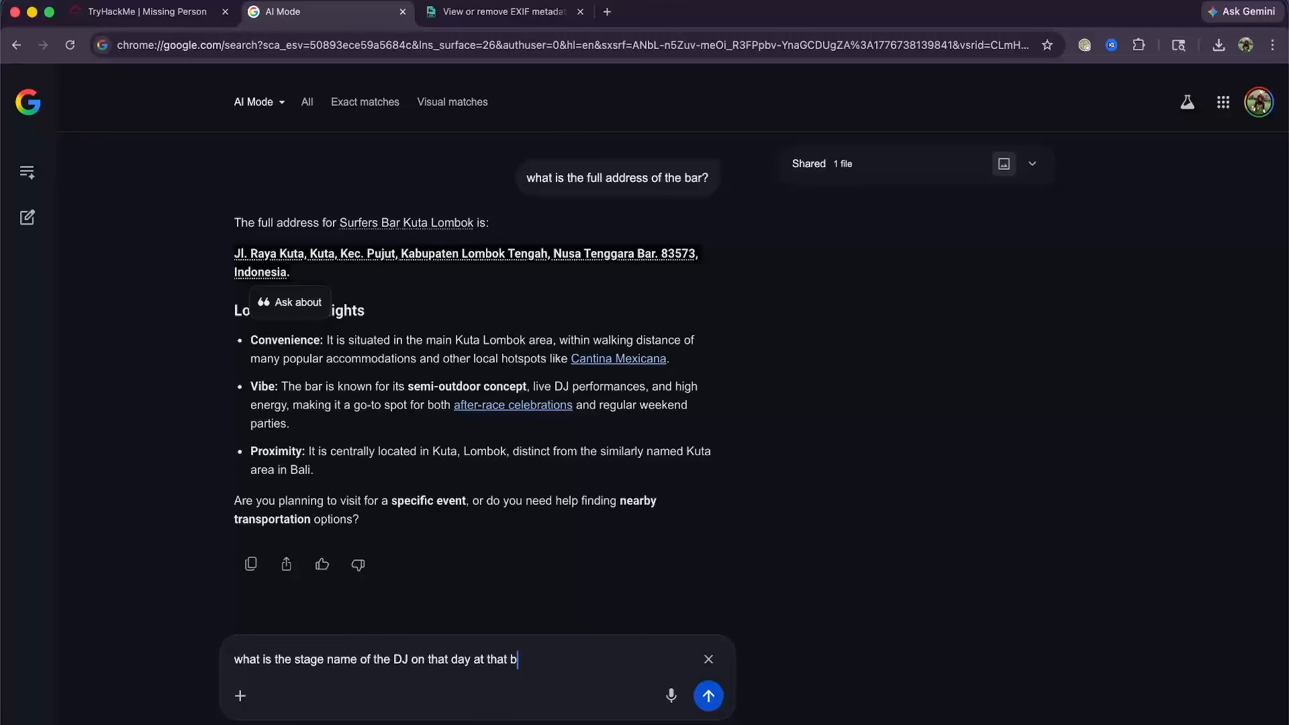
click(473, 658)
text((oct 5, 2025)
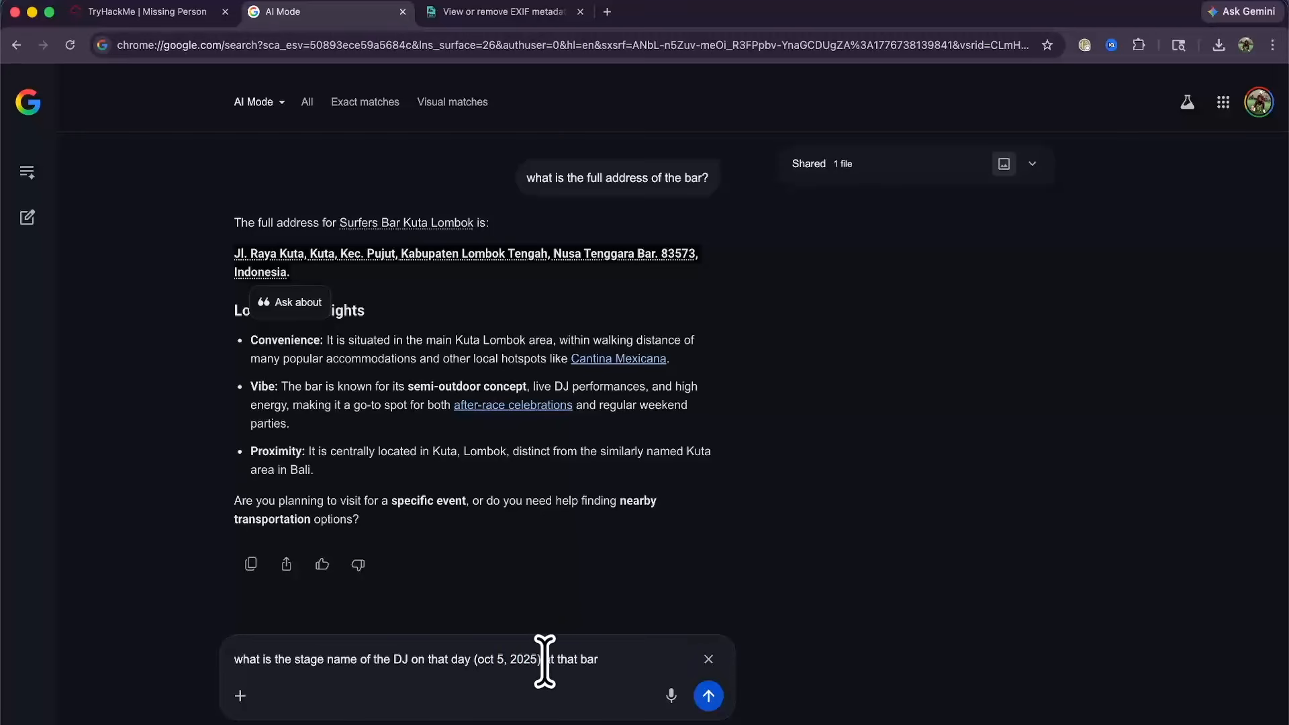
Insert "Surfers" before "bar" in the drafted DJ question, end it with a question mark, and submit it.
click(591, 666)
key(Left)
key(Left)
click(657, 663)
key(Up)
text(?)
key(BackSpace)
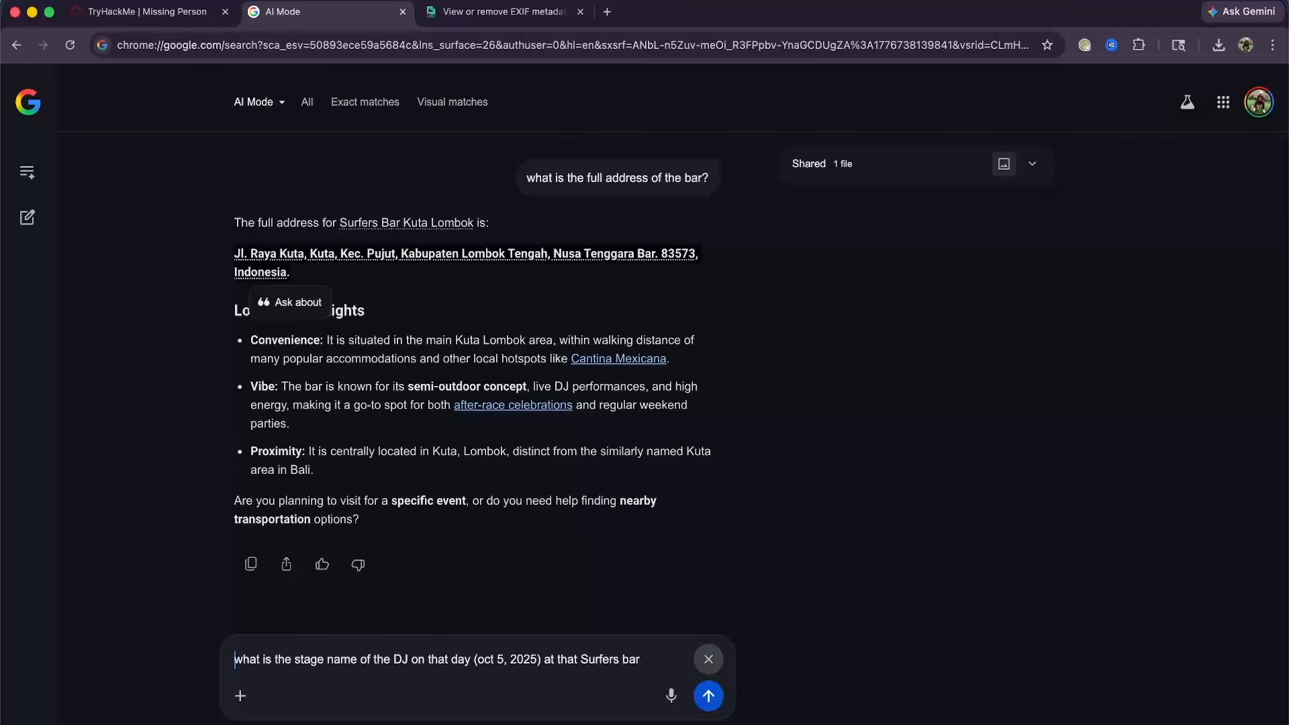
click(657, 657)
text(?)
key(Return)
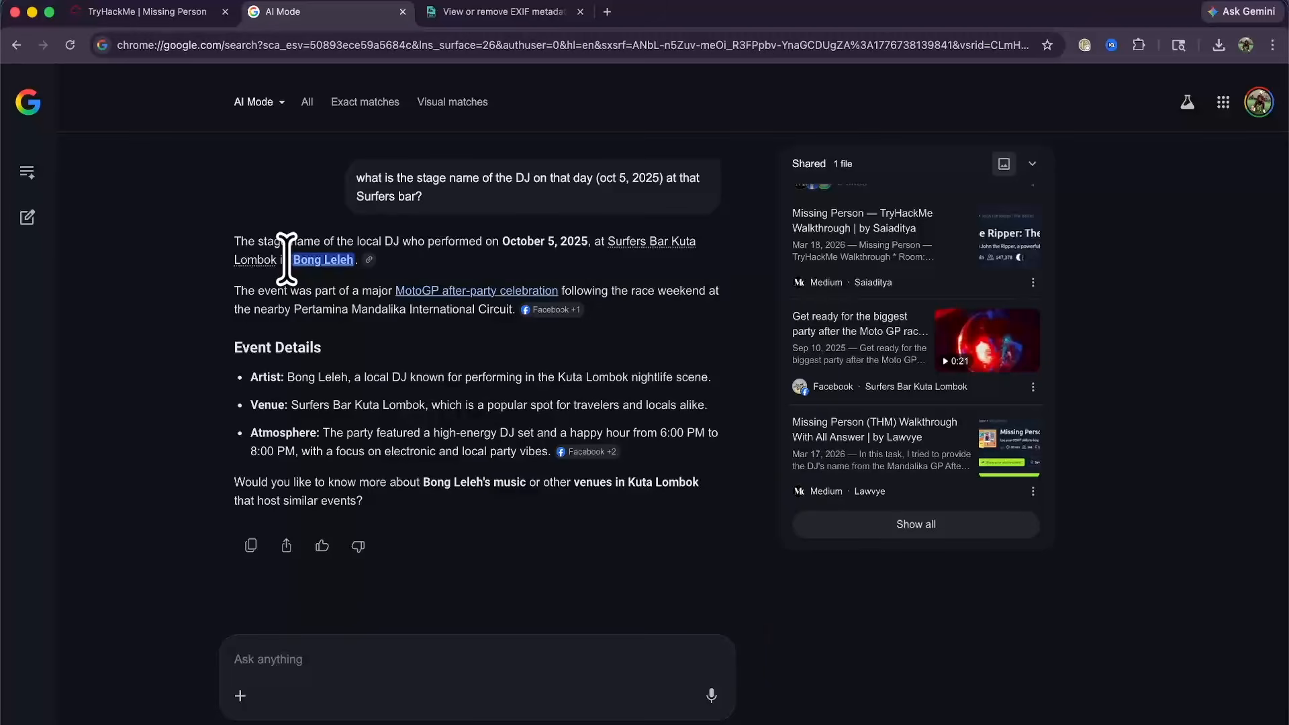
Copy the DJ's stage name from the AI Mode answer and submit it, without the trailing period, as the TryHackMe stage name answer.
drag(287, 259, 352, 259)
key(super+c)
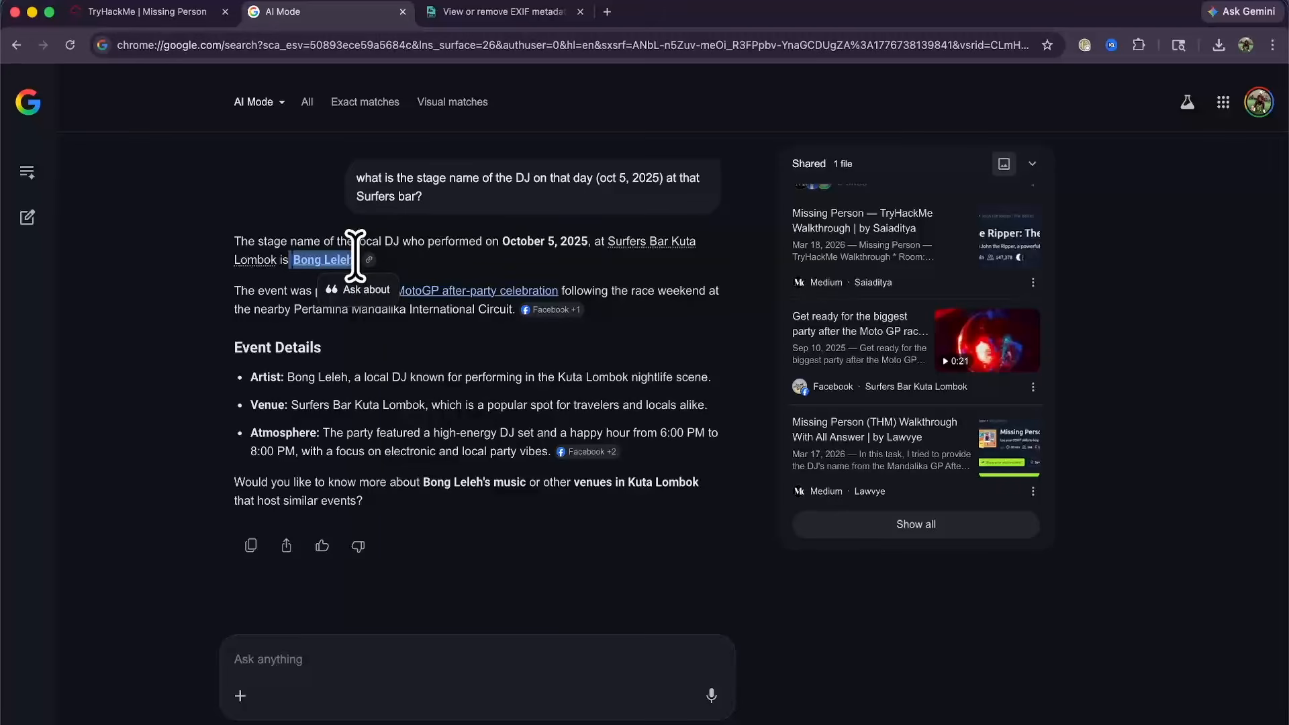
mouse_move(370, 260)
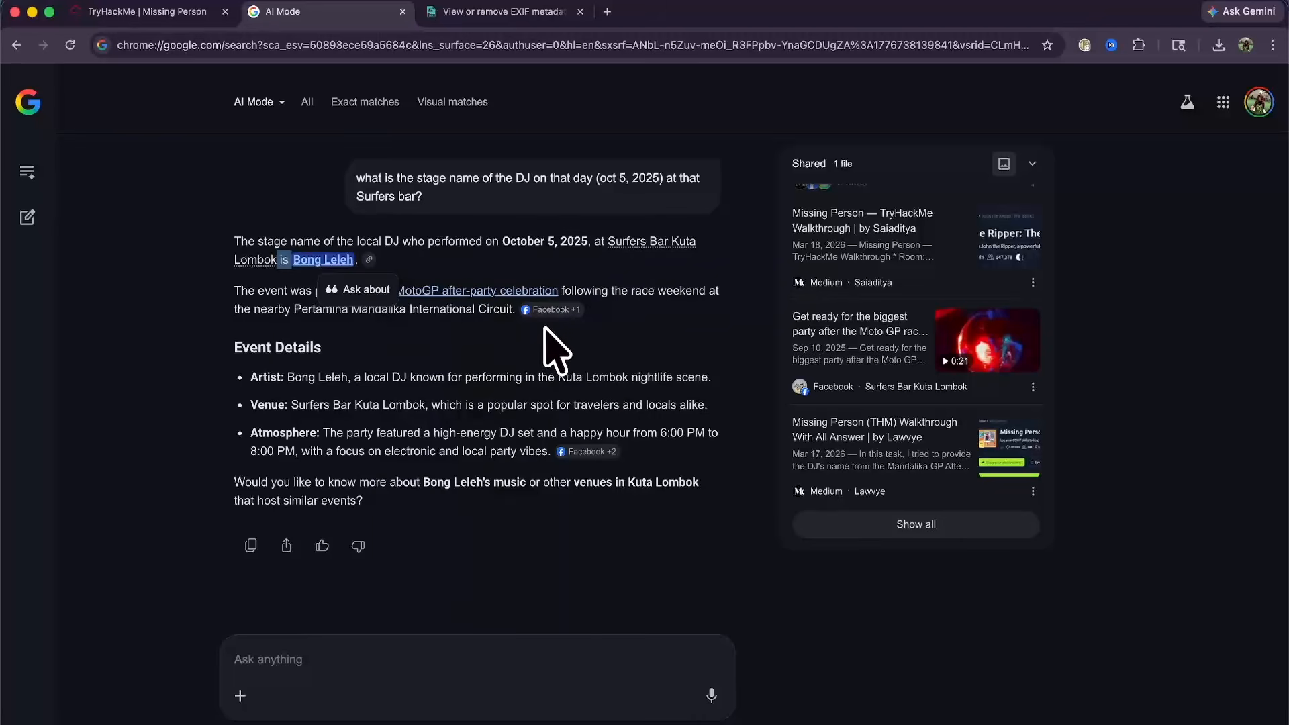
click(546, 328)
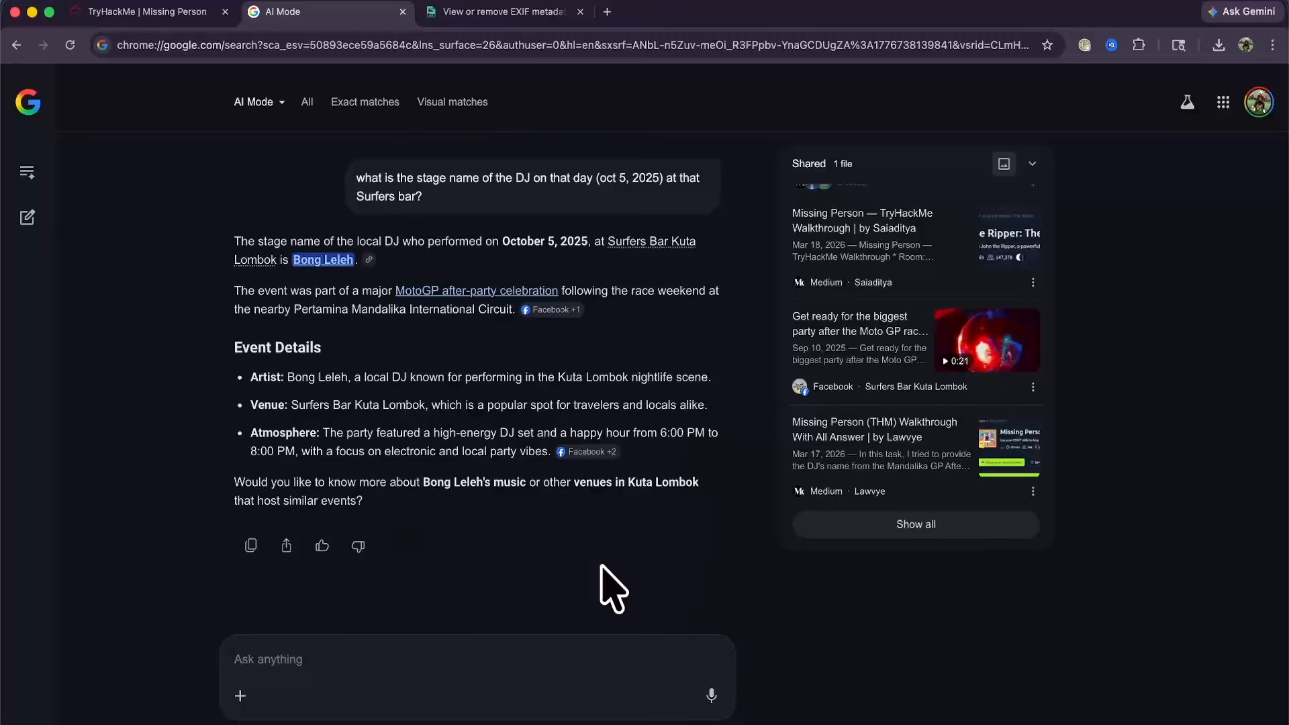
click(180, 12)
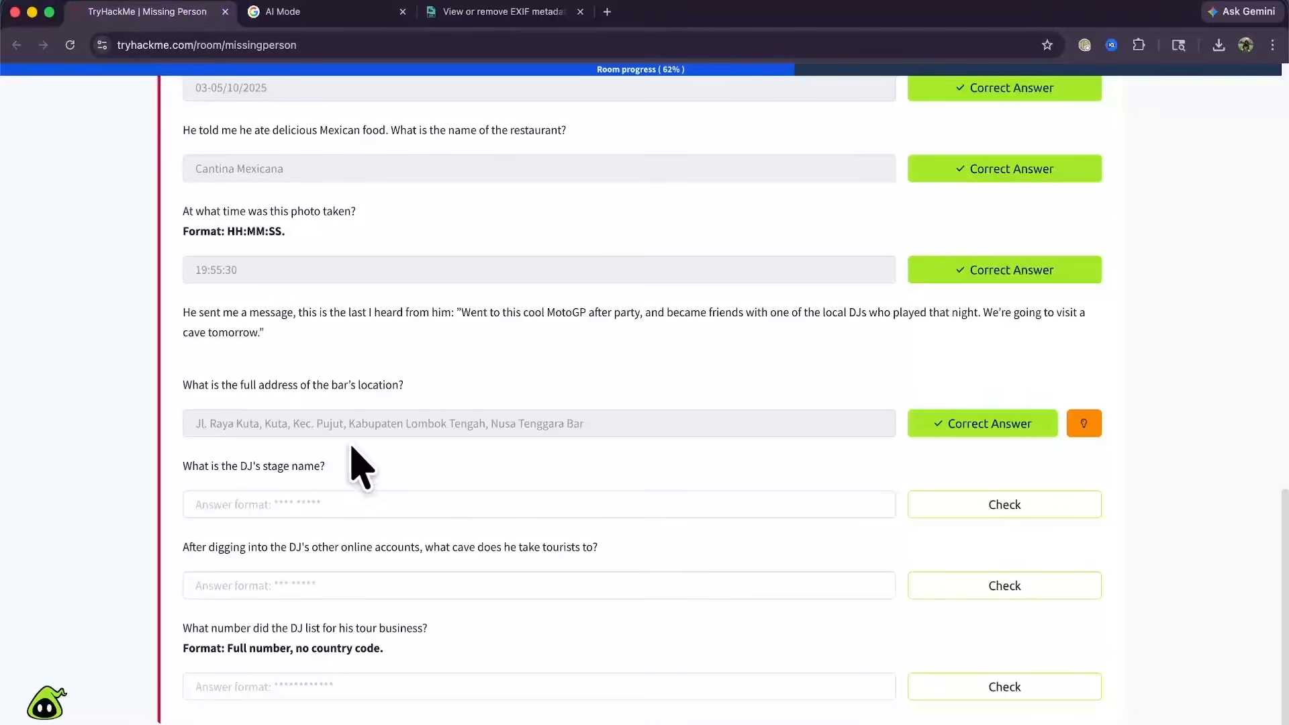
click(307, 508)
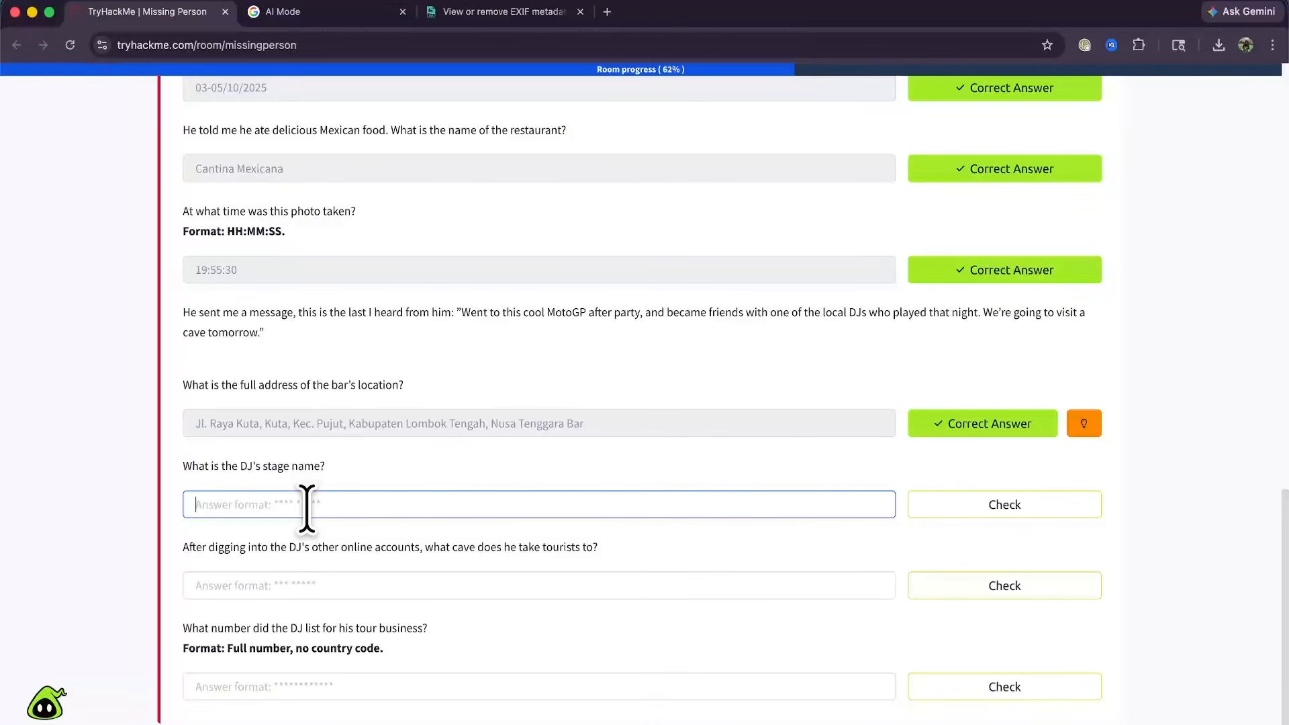
key(super+v)
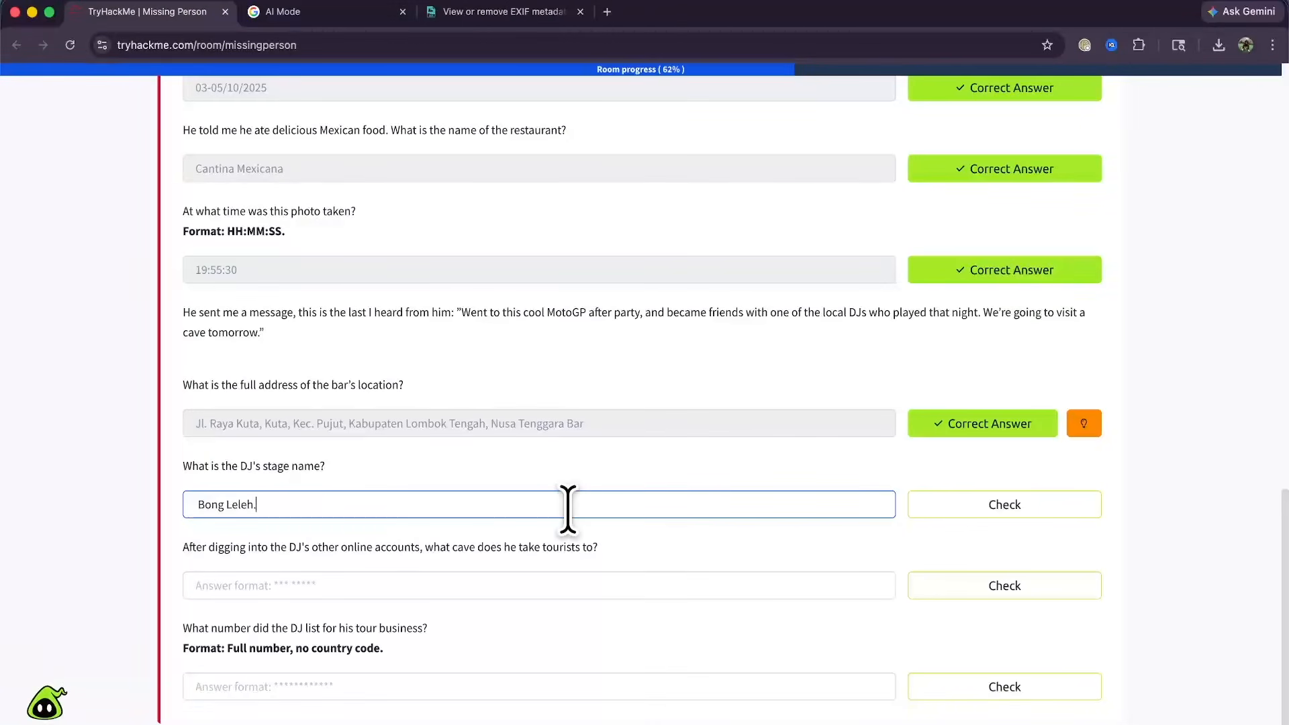
click(987, 508)
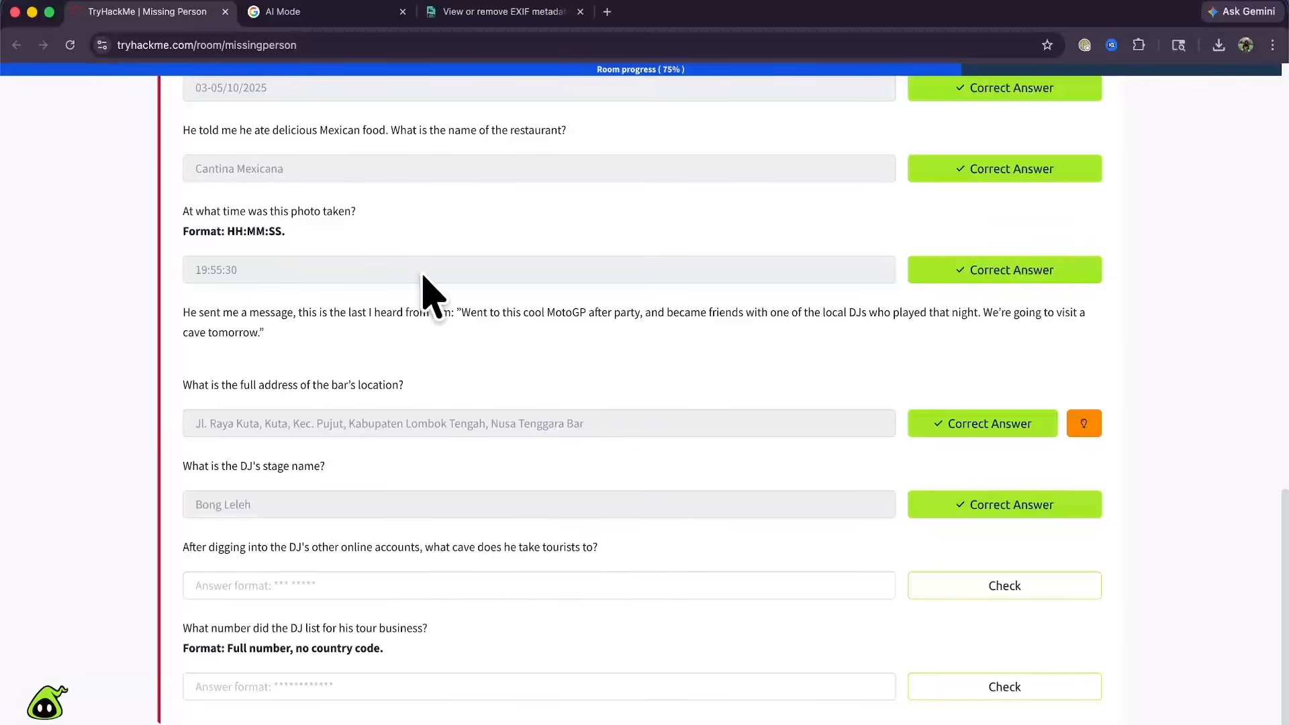
Copy the cave question from the TryHackMe room and submit "what cave does he take tourists to?" in AI Mode.
drag(434, 547, 595, 551)
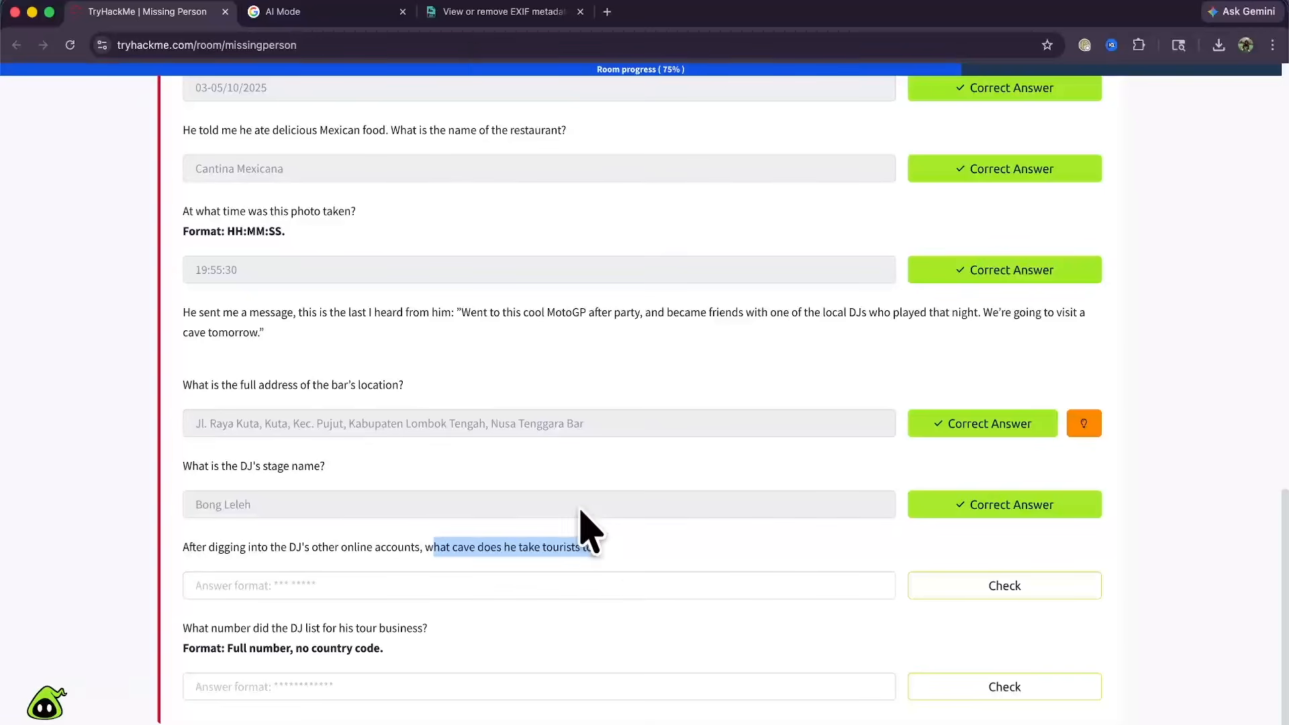
click(474, 12)
click(322, 12)
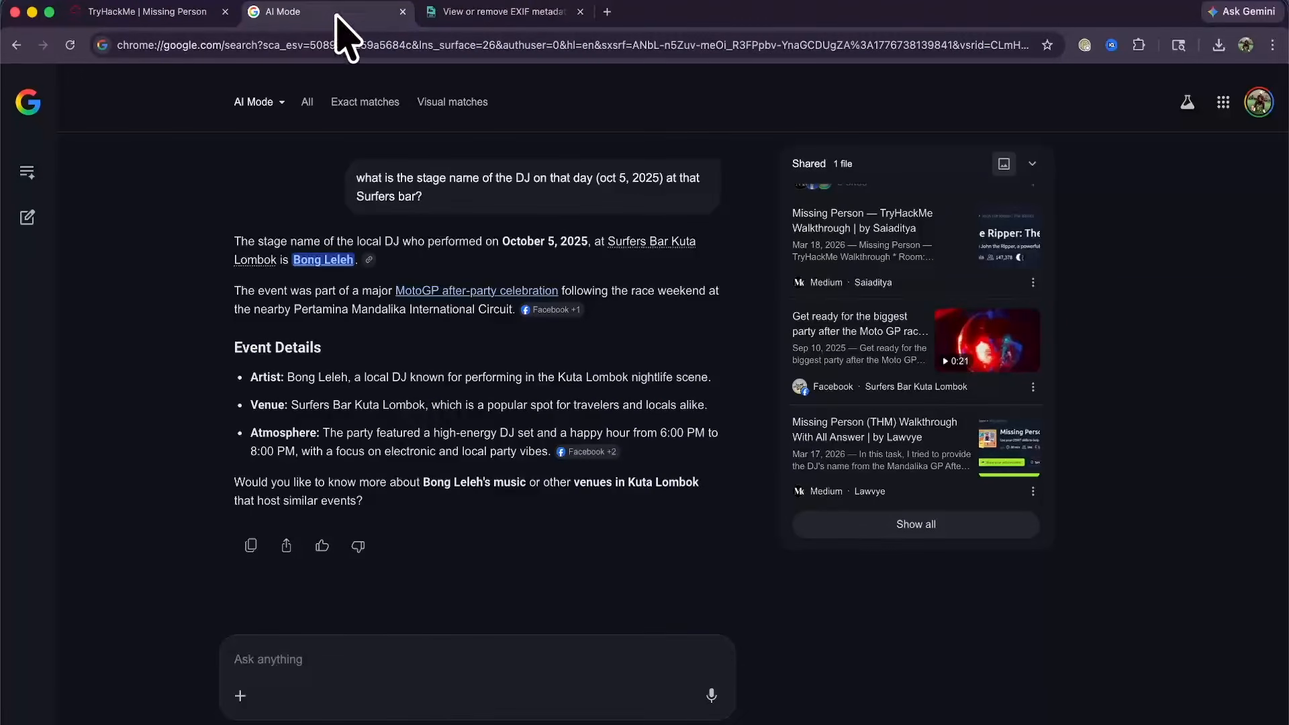
click(345, 656)
text(hat cave does he take tourists to?)
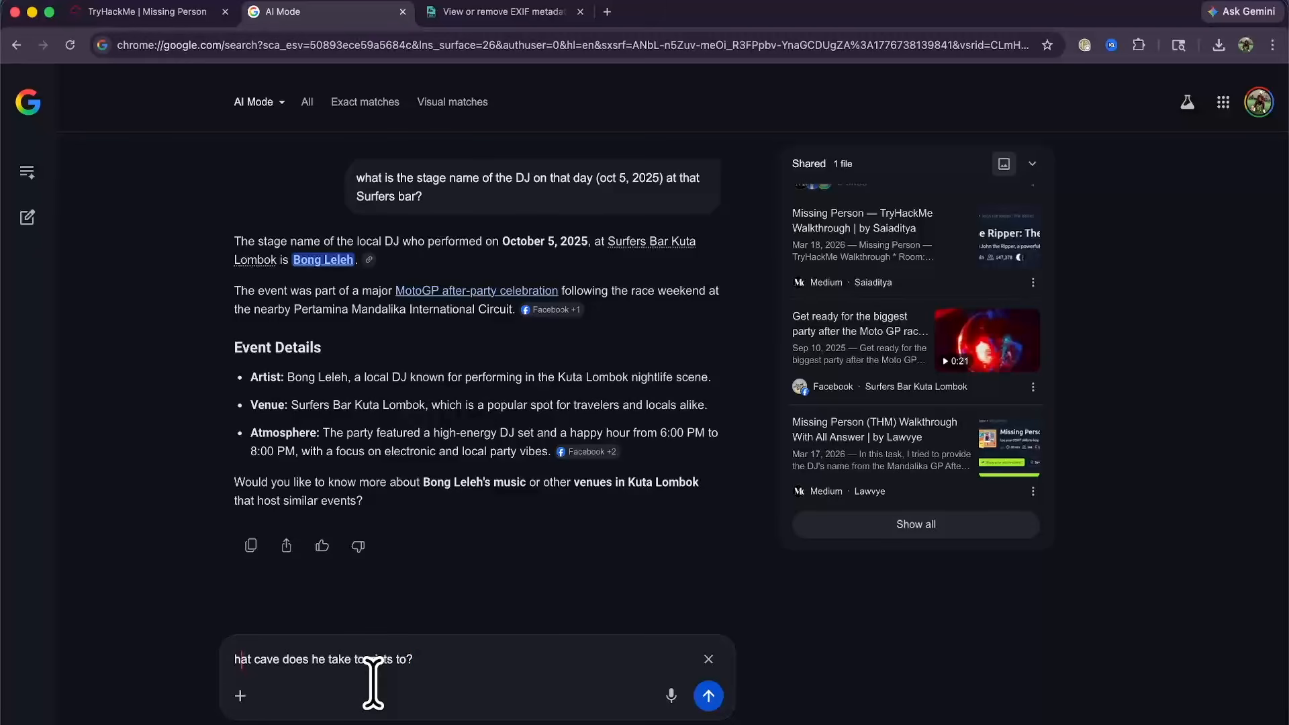
text(w)
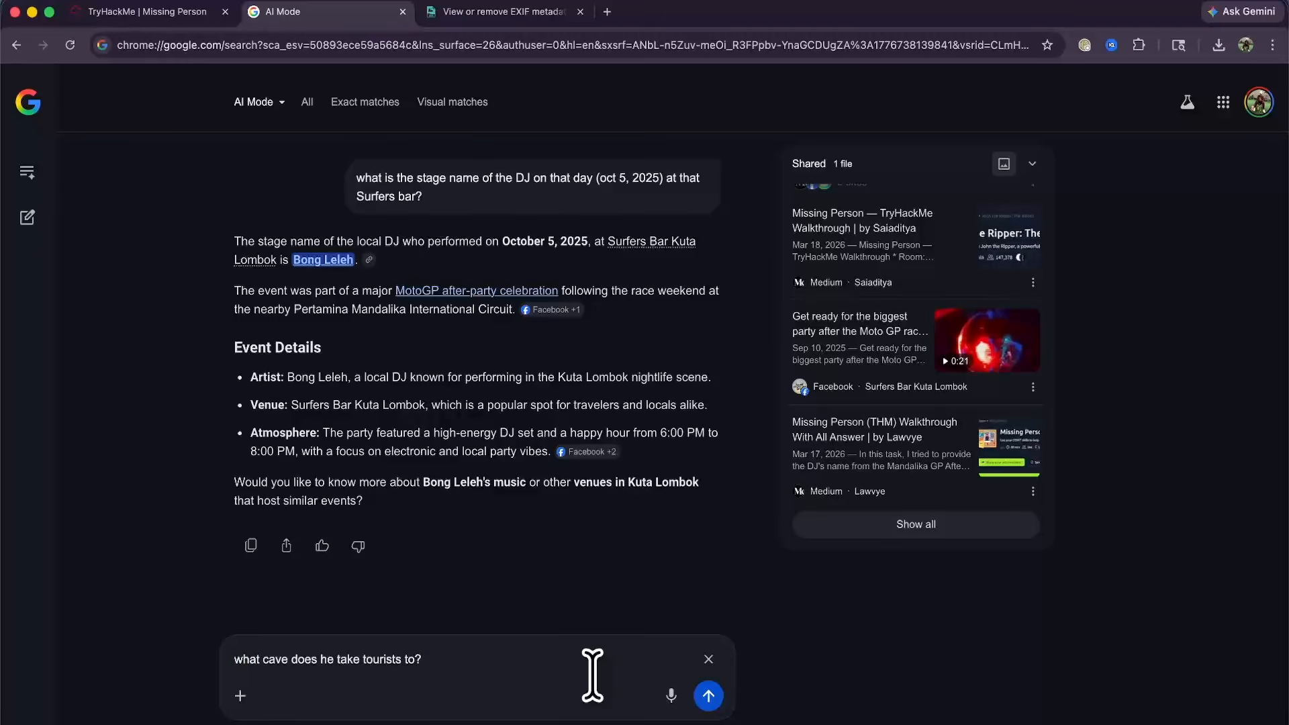
click(708, 696)
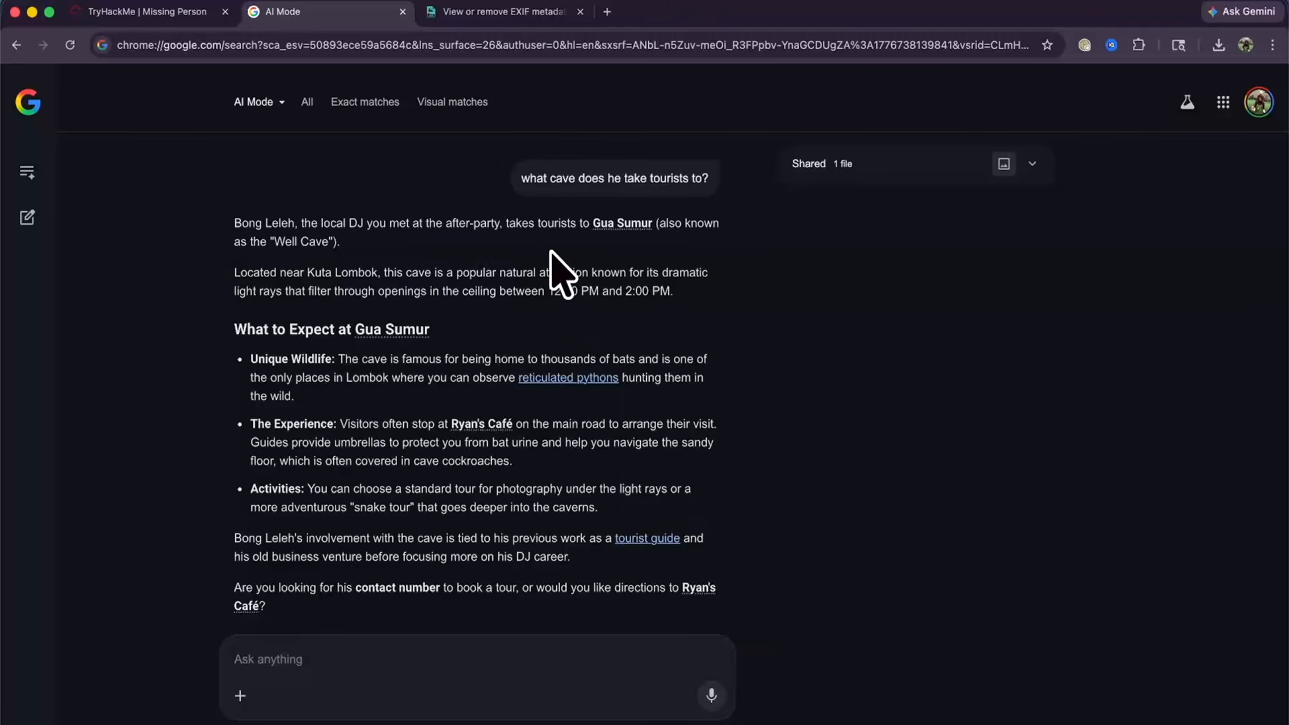
Submit "Gua Sumur" as the TryHackMe answer for the cave the DJ takes tourists to.
click(170, 13)
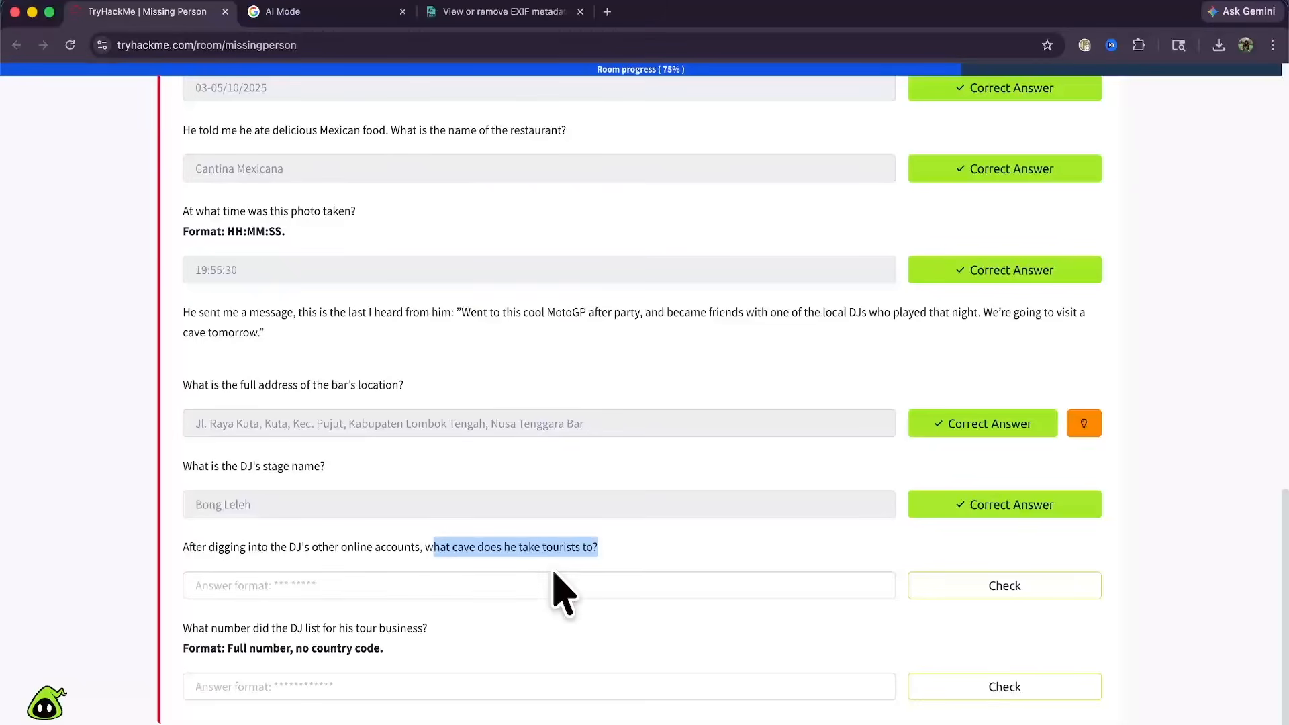
click(433, 585)
text(G)
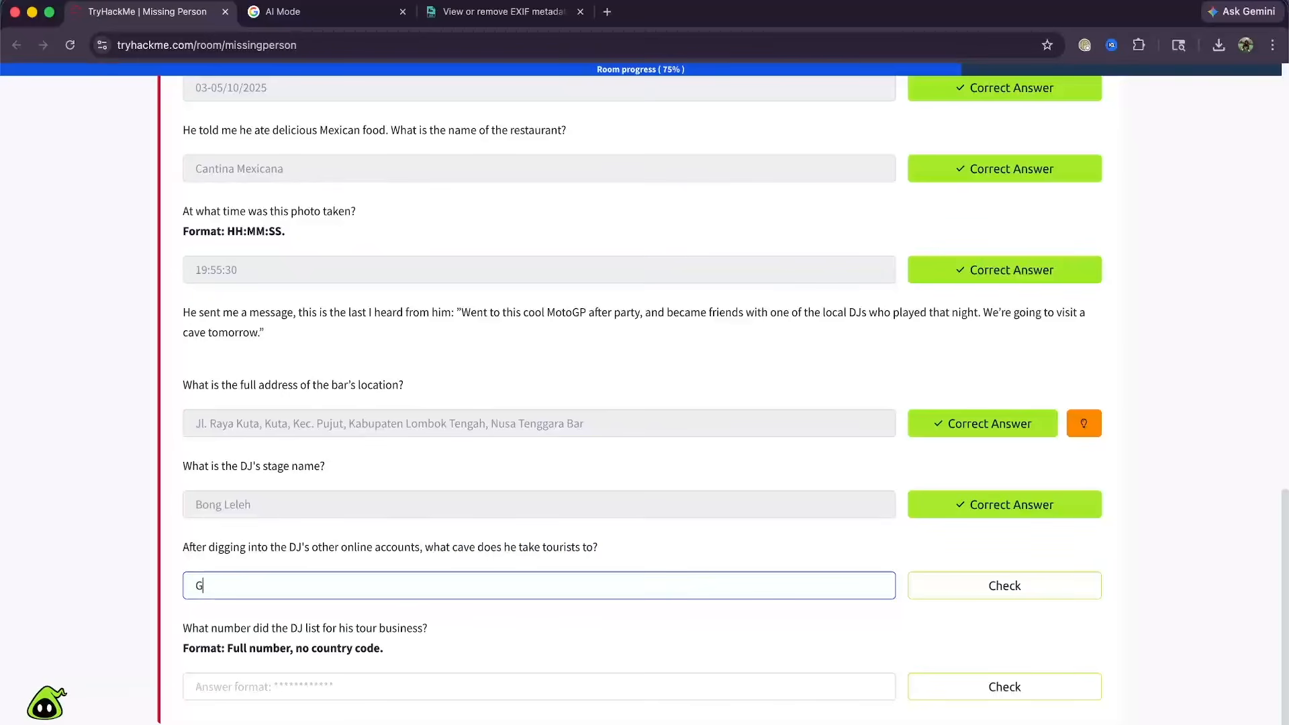
text(ua Sumur)
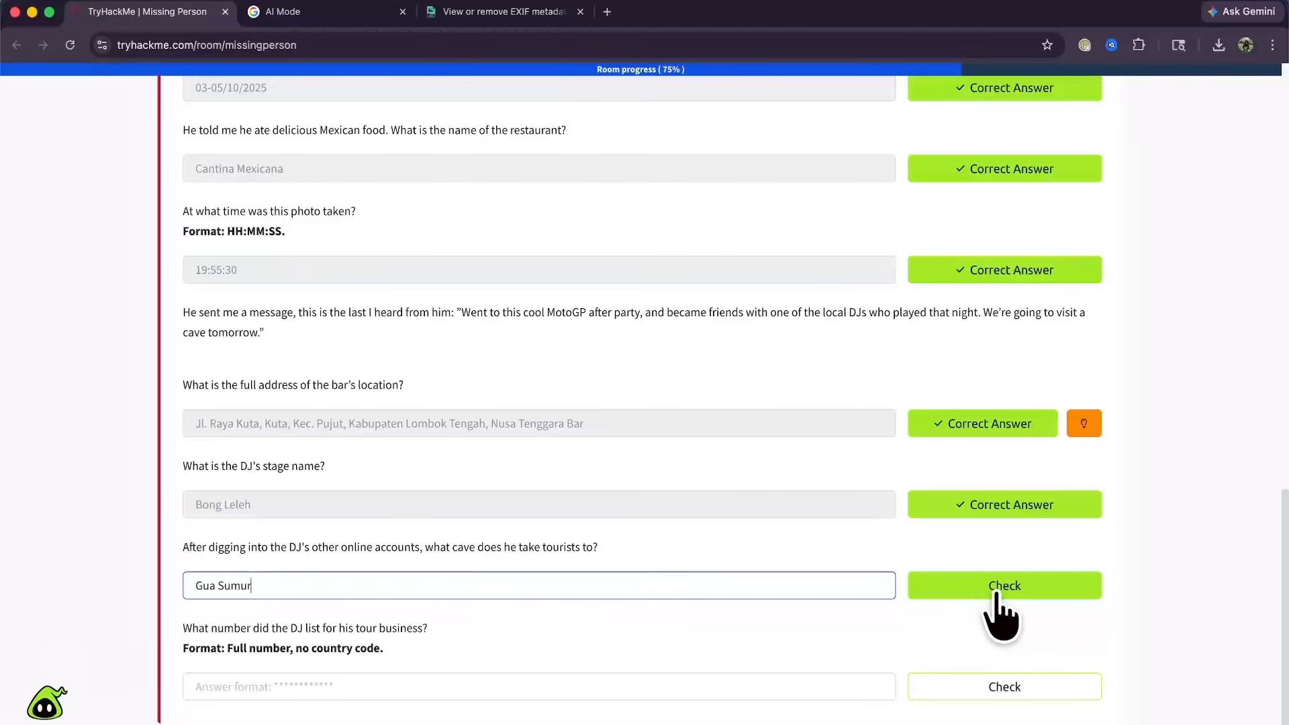
click(999, 585)
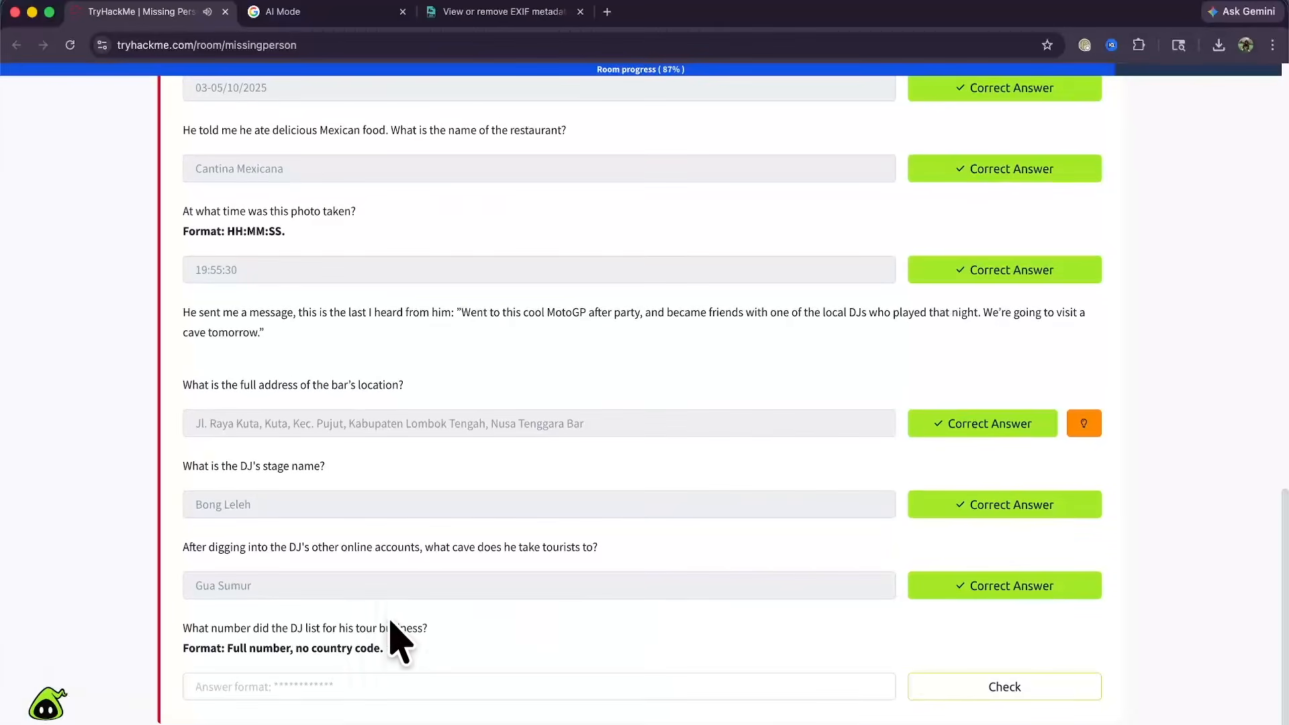
Copy the question "What number did the DJ list for his tour business?" from TryHackMe and submit it in AI Mode.
drag(422, 627, 184, 630)
key(super+c)
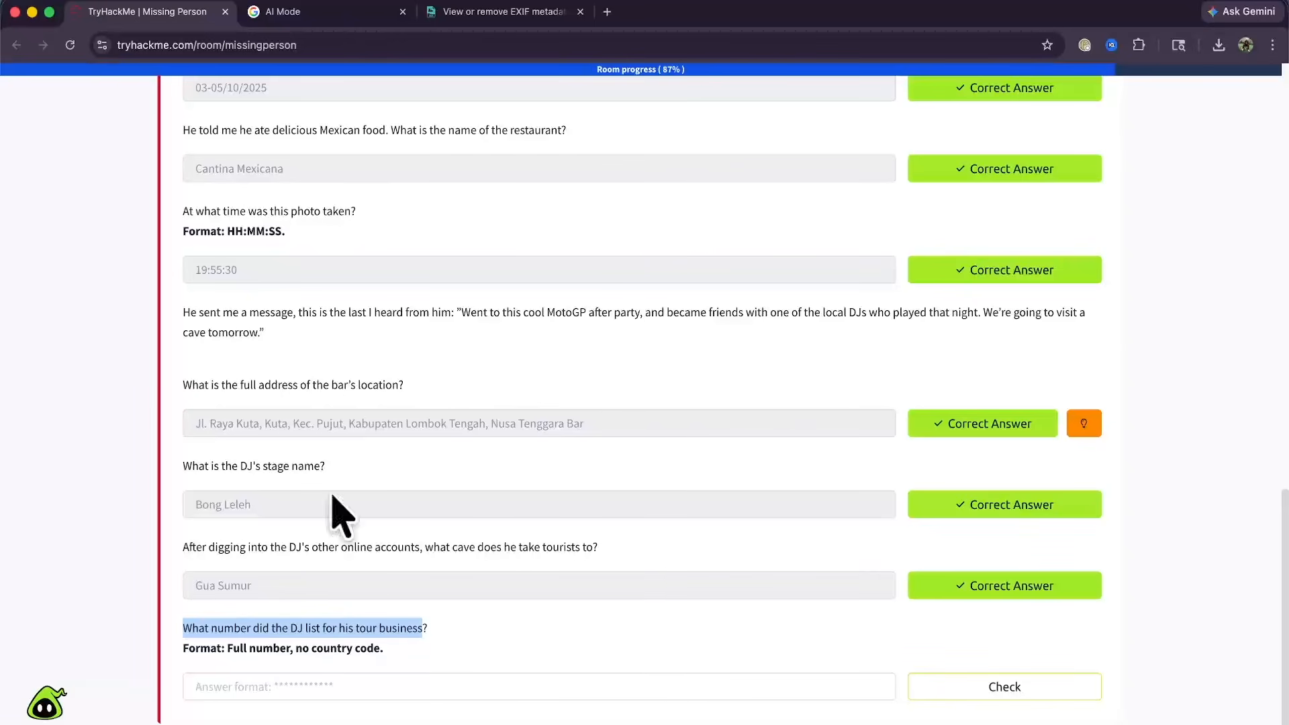
click(313, 19)
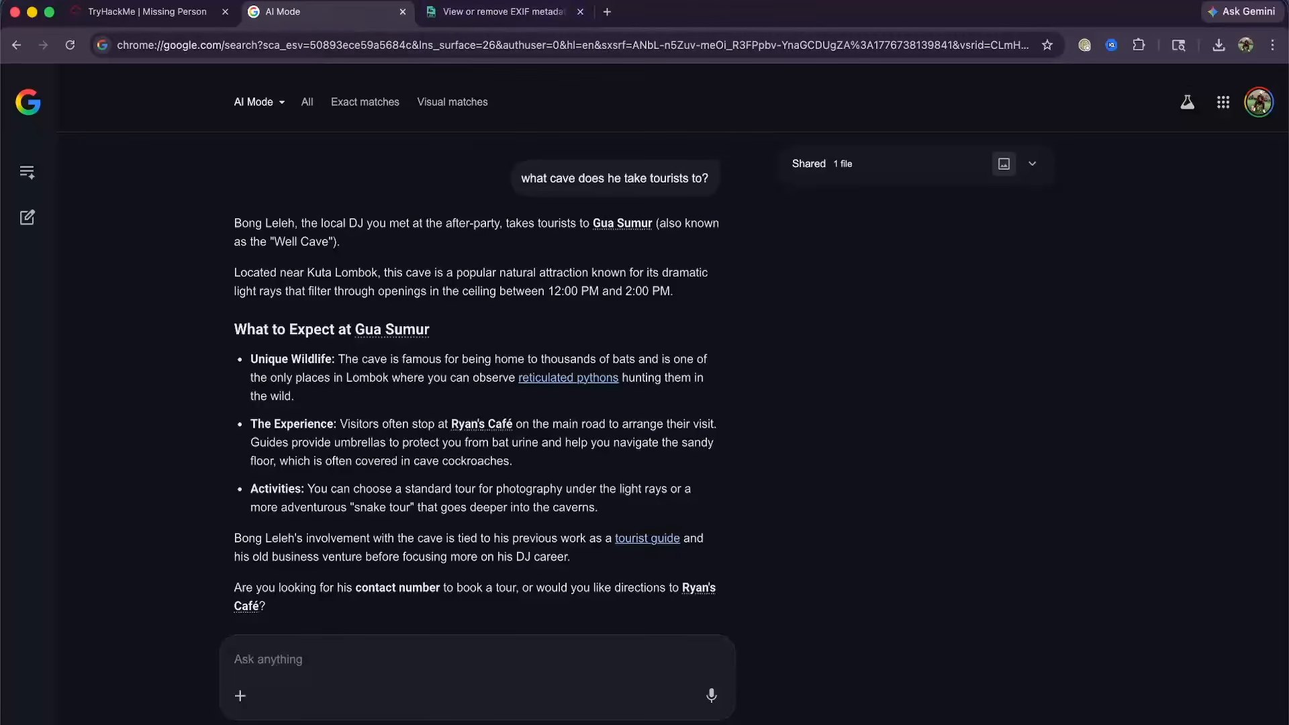
key(super+v)
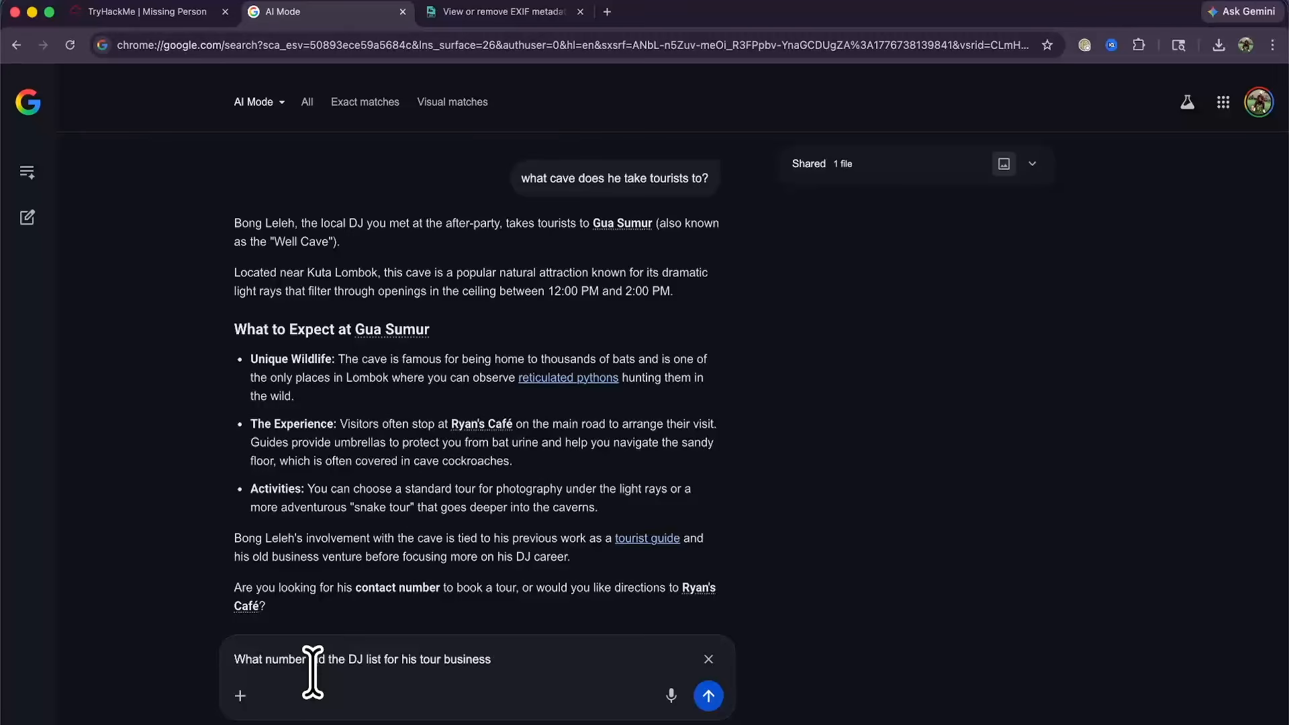
key(Return)
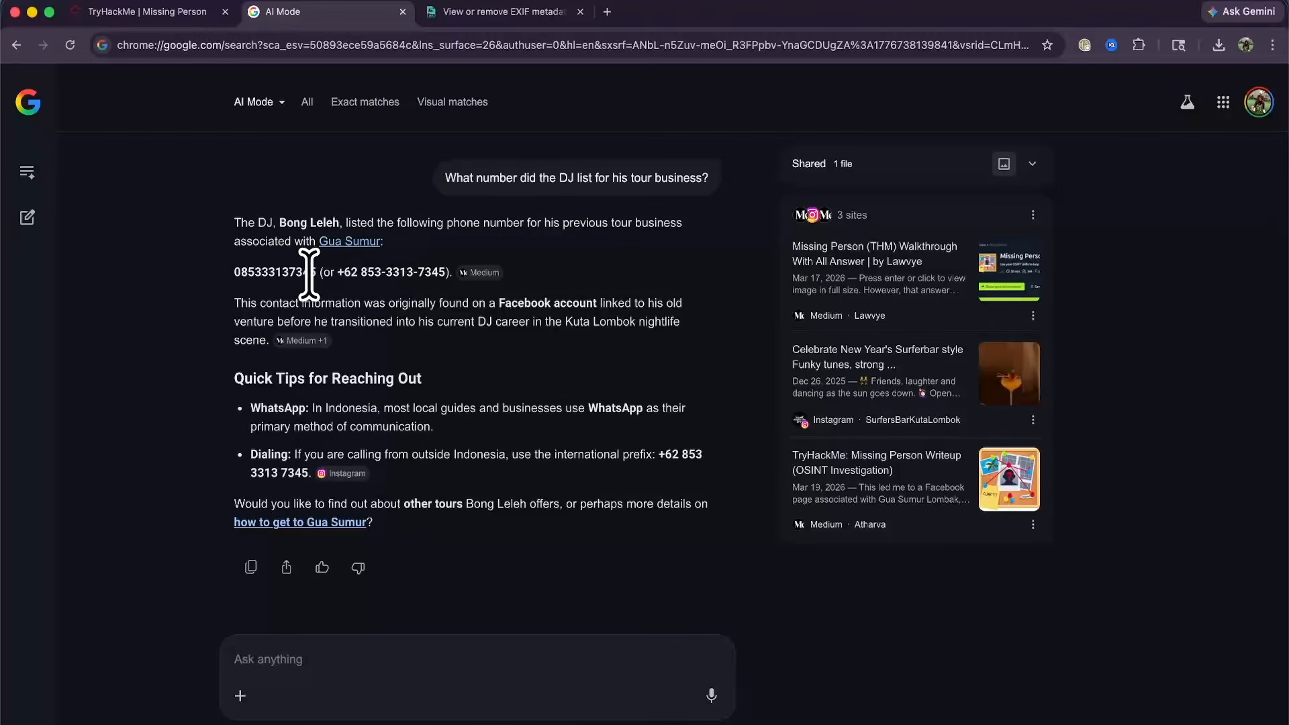
Copy the tour business phone number without country code from the AI Mode answer and submit it as the final TryHackMe answer.
drag(315, 271, 235, 287)
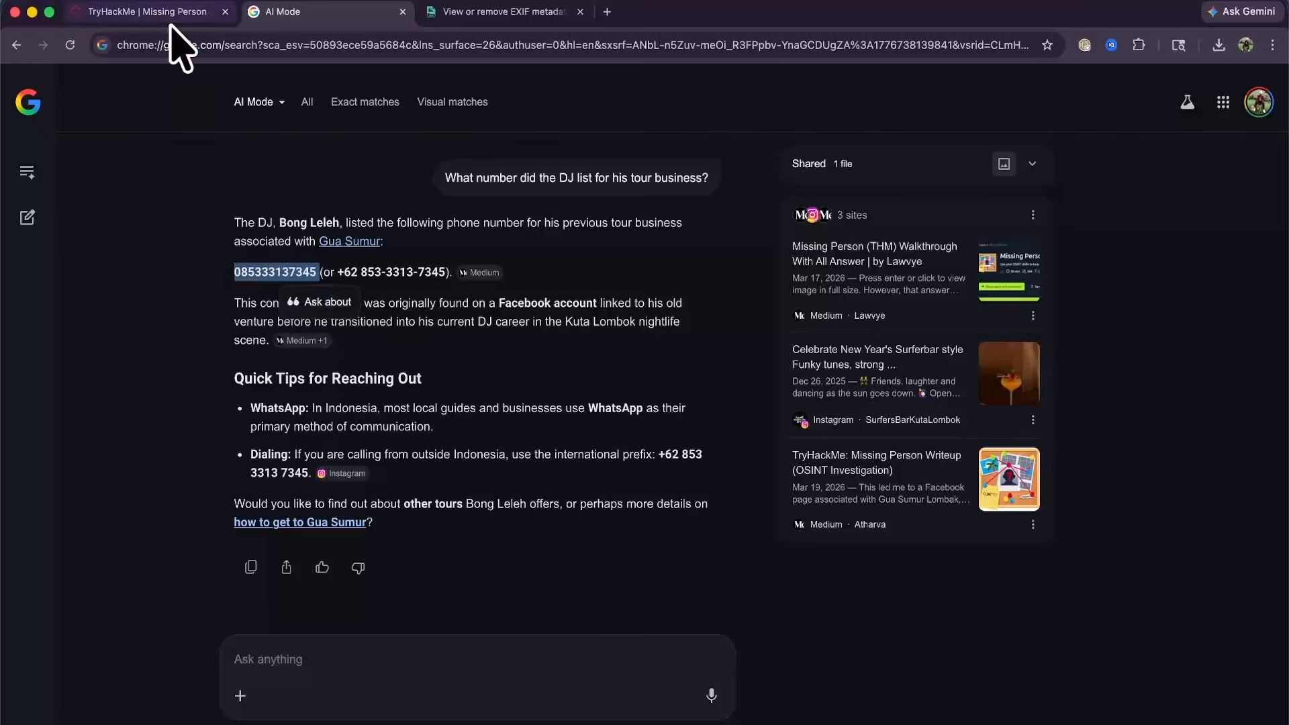
click(151, 12)
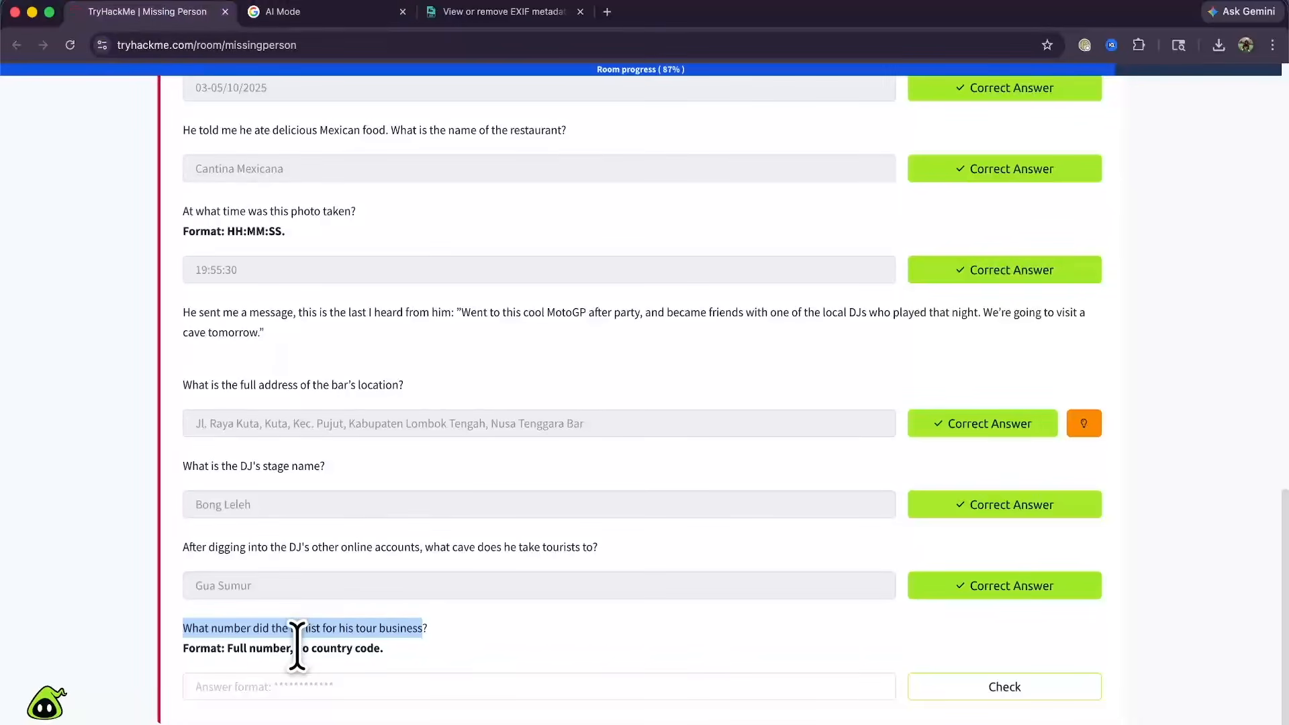
drag(297, 648, 432, 682)
click(316, 688)
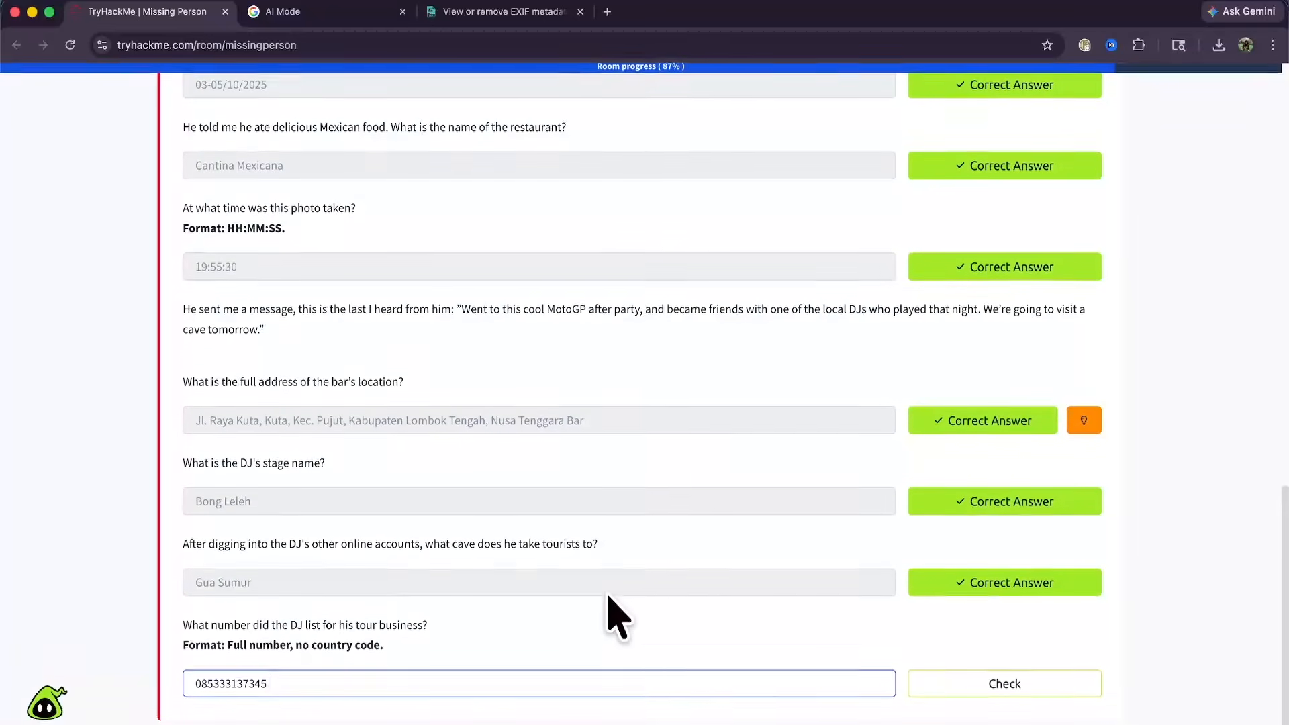
click(994, 688)
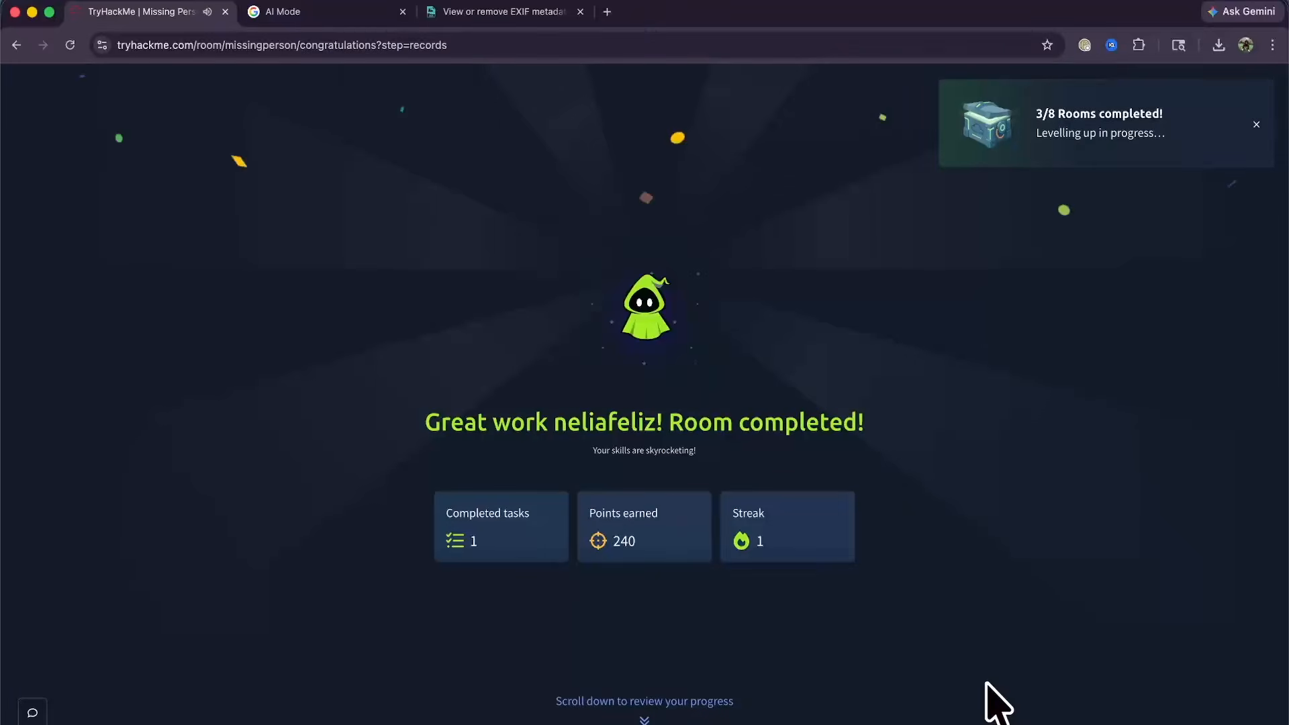